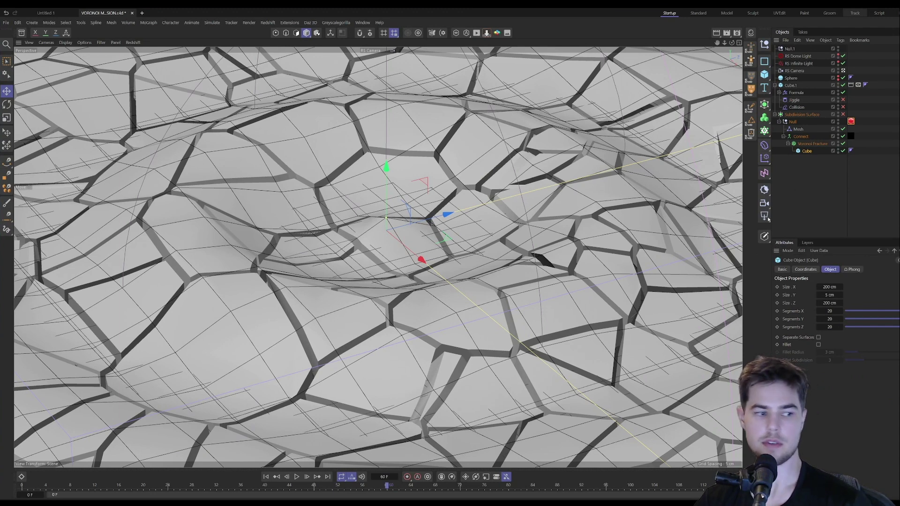
Step: Play the finished Voronoi ripple animation from the first frame, and stop it
{"action": "left_click", "coordinate": [266, 477]}
{"action": "left_click", "coordinate": [296, 477]}
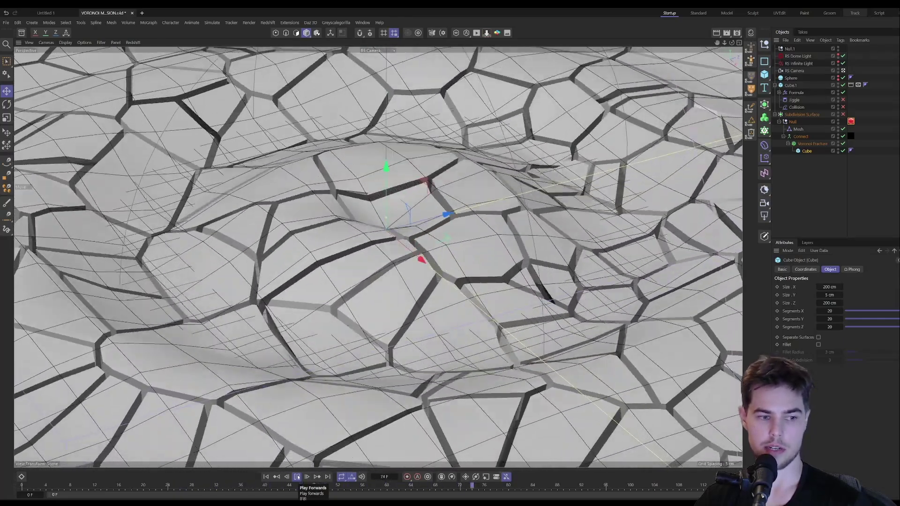
{"action": "left_click", "coordinate": [297, 476]}
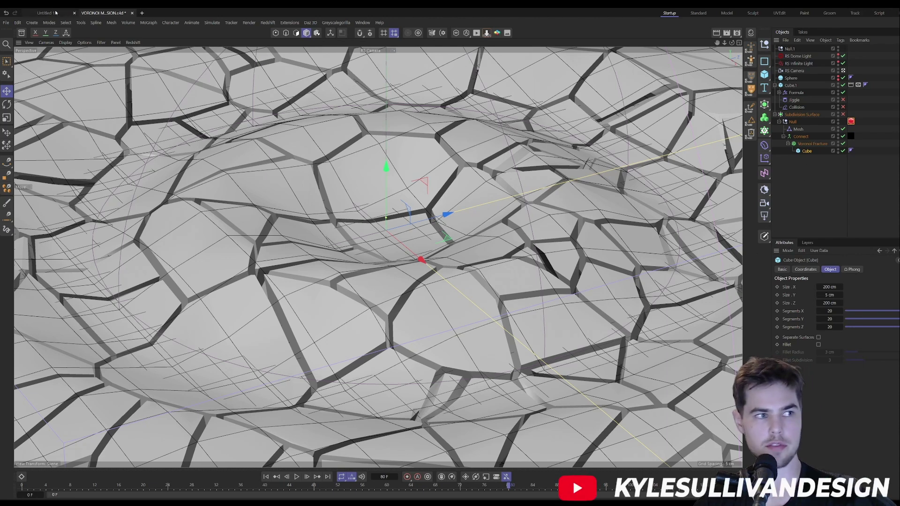
Step: Switch to the untitled scene and delete its target origin, cameras, lights and archive objects
{"action": "left_click", "coordinate": [74, 12]}
{"action": "left_click", "coordinate": [83, 13]}
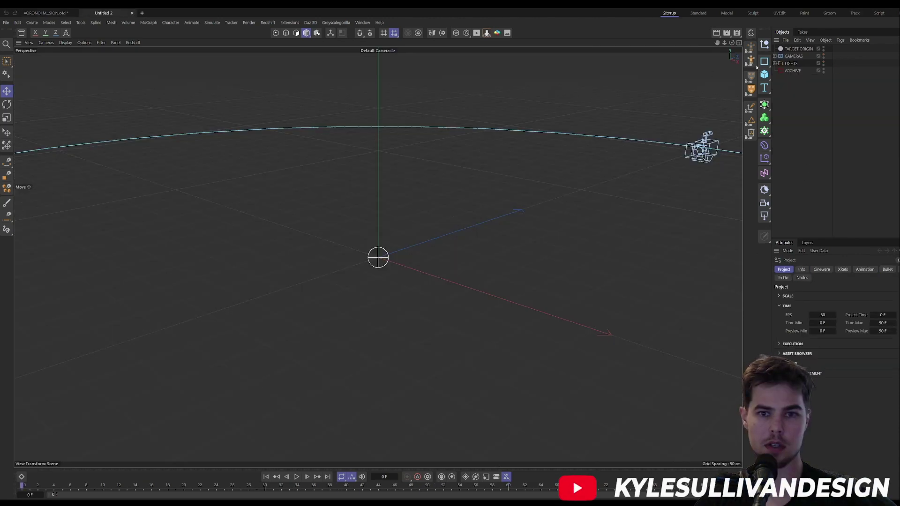
{"action": "left_click", "coordinate": [794, 50]}
{"action": "left_click", "coordinate": [793, 71], "text": "shift"}
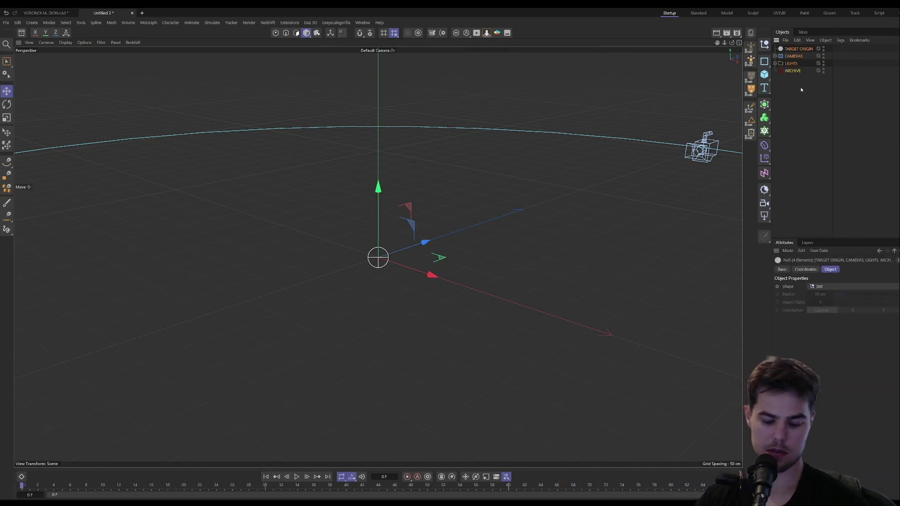
{"action": "key", "text": "Delete"}
Step: Add a cube and flatten it into a slab by setting its Y size to 15 cm
{"action": "left_click", "coordinate": [764, 74]}
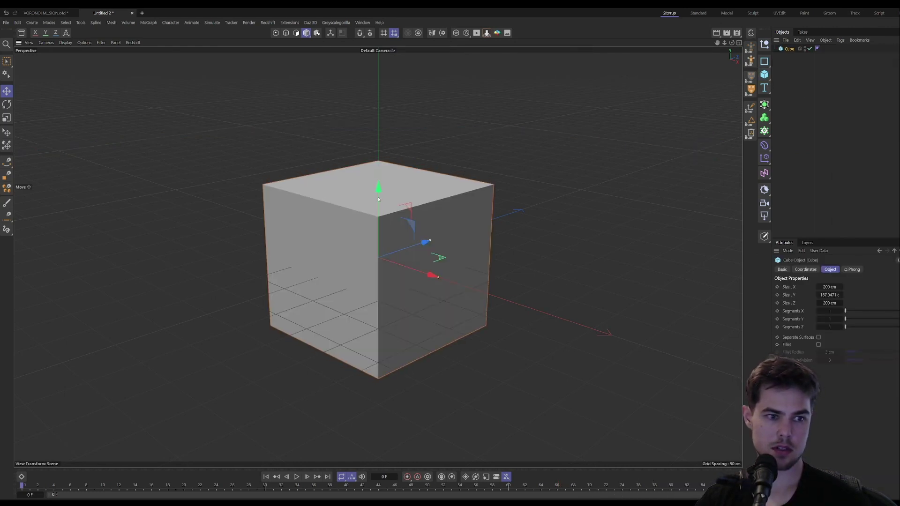
{"action": "left_click_drag", "start_coordinate": [386, 175], "coordinate": [379, 250]}
{"action": "left_click", "coordinate": [829, 294]}
{"action": "type", "text": "5"}
{"action": "key", "text": "Return"}
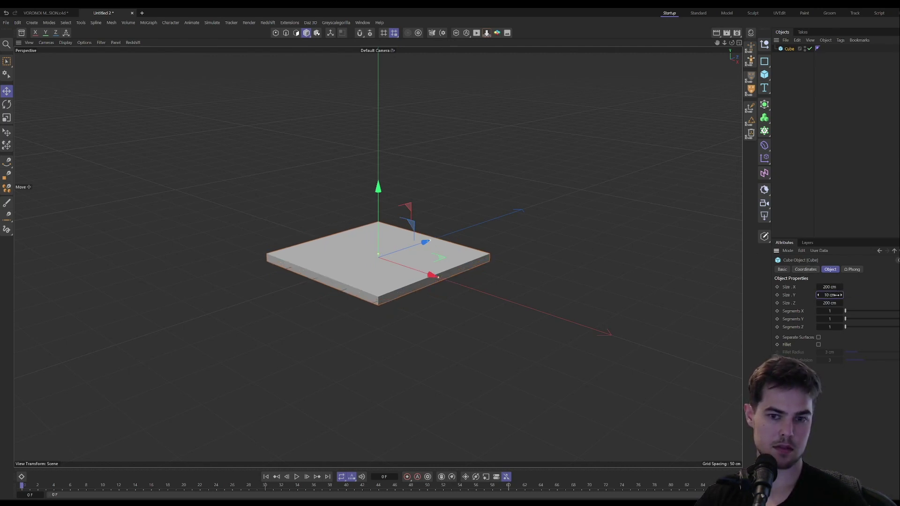
{"action": "type", "text": "15"}
{"action": "key", "text": "Return"}
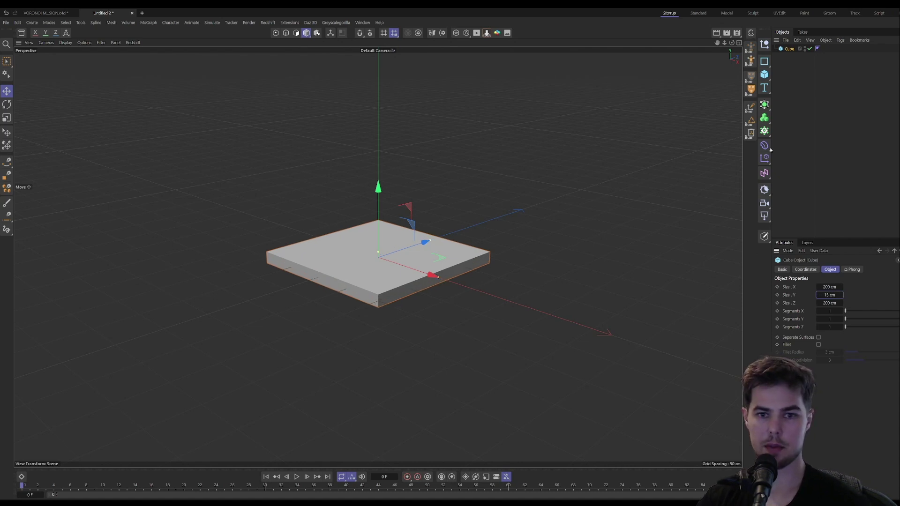
Step: Add a Voronoi Fracture as the parent of the cube
{"action": "left_click", "coordinate": [764, 104]}
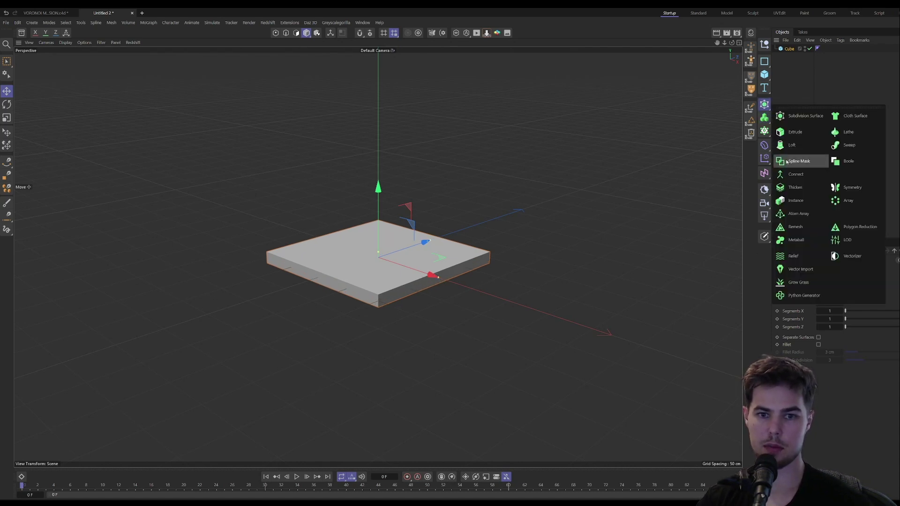
{"action": "left_click", "coordinate": [764, 131]}
{"action": "left_click", "coordinate": [799, 194]}
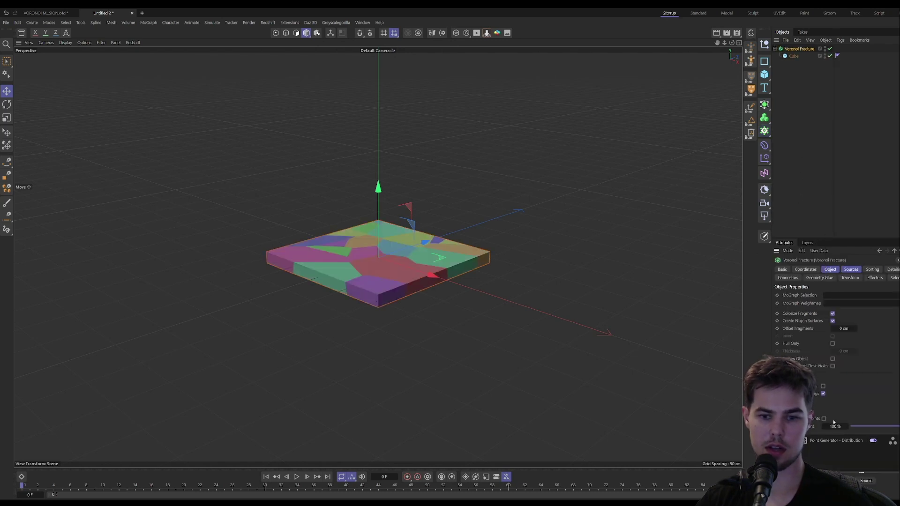
Step: Set the fracture's distribution source to 333 points and offset the fragments by about 0.9 cm
{"action": "left_click", "coordinate": [831, 441]}
{"action": "left_click", "coordinate": [852, 271]}
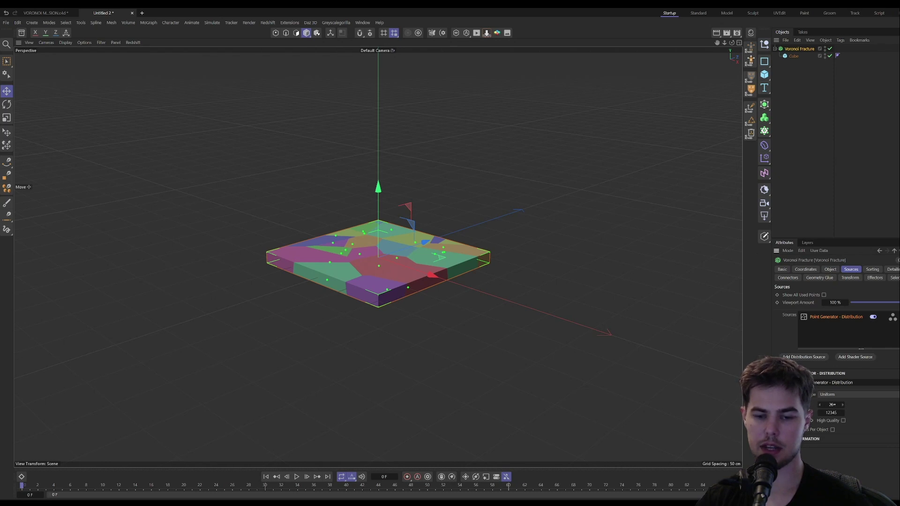
{"action": "left_click_drag", "start_coordinate": [830, 405], "coordinate": [892, 404]}
{"action": "left_click_drag", "start_coordinate": [433, 308], "coordinate": [417, 351], "text": "alt"}
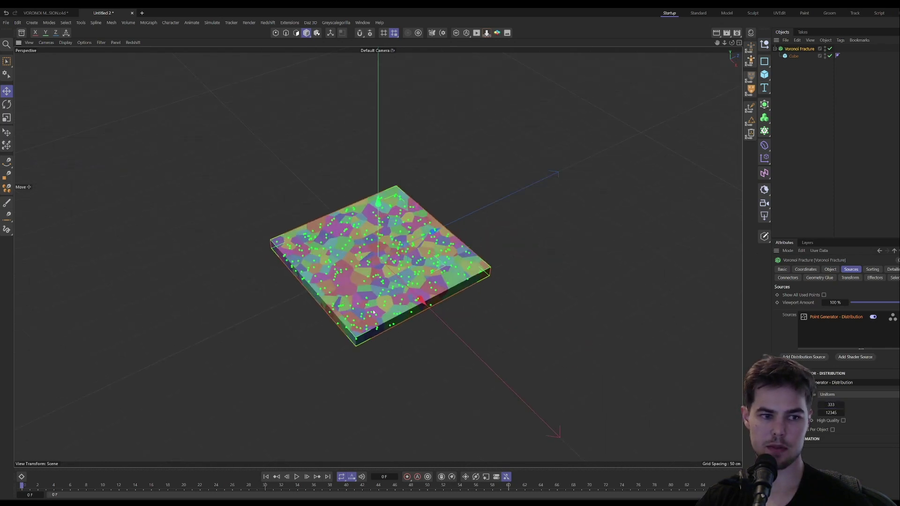
{"action": "scroll", "coordinate": [433, 308], "scroll_direction": "up", "scroll_amount": 6}
{"action": "middle_click_drag", "start_coordinate": [433, 307], "coordinate": [423, 338], "text": "alt"}
{"action": "left_click", "coordinate": [830, 269]}
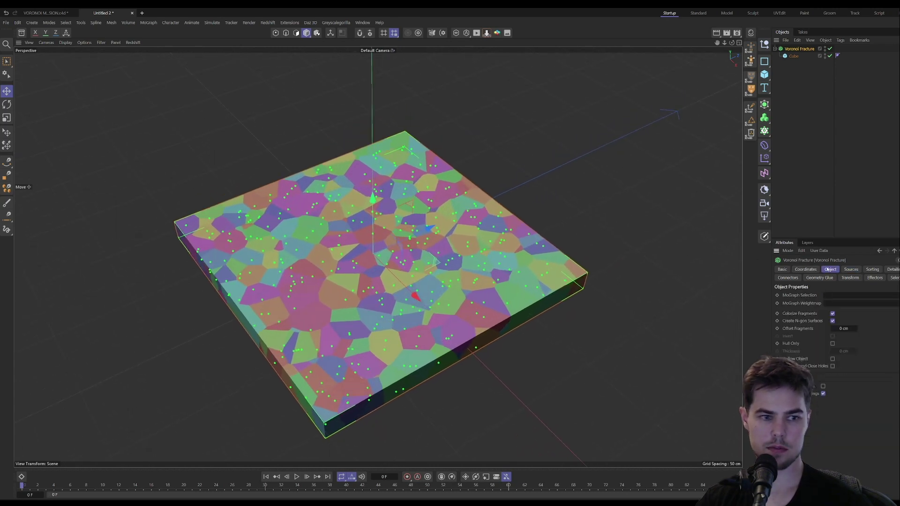
{"action": "mouse_move", "coordinate": [854, 330]}
{"action": "left_mouse_down"}
{"action": "mouse_move", "coordinate": [857, 322]}
{"action": "mouse_move", "coordinate": [855, 334]}
{"action": "left_mouse_up"}
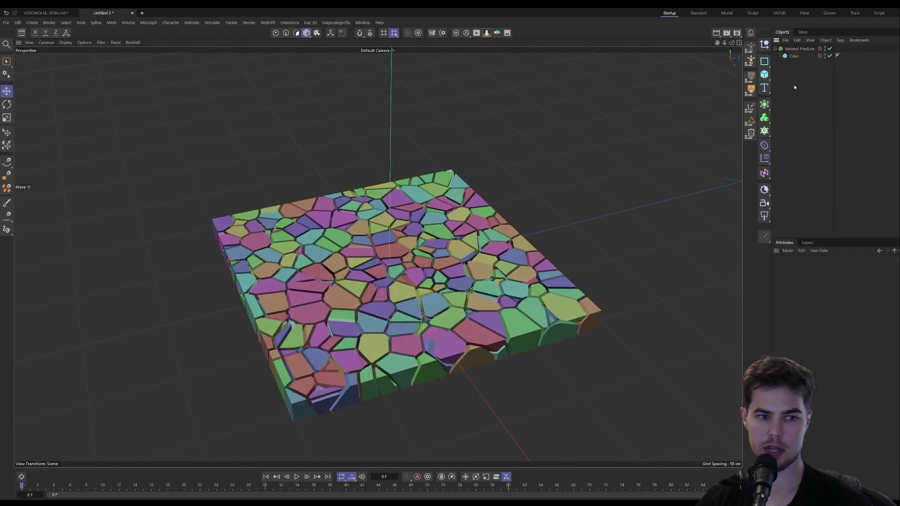
Step: Duplicate the cube outside the Voronoi Fracture and group the fracture in a null
{"action": "mouse_move", "coordinate": [793, 56]}
{"action": "left_mouse_down", "text": "ctrl"}
{"action": "mouse_move", "coordinate": [796, 67]}
{"action": "mouse_move", "coordinate": [795, 47]}
{"action": "left_mouse_up", "text": "ctrl"}
{"action": "left_click", "coordinate": [797, 56]}
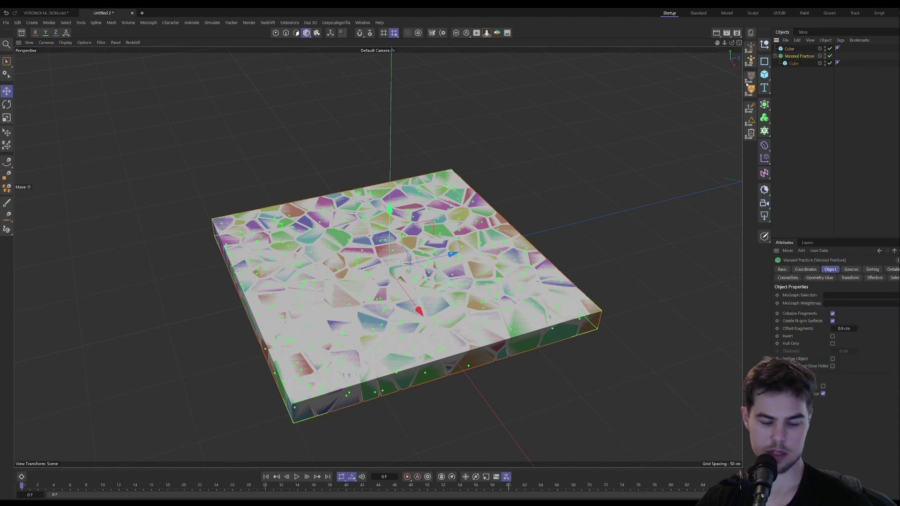
{"action": "key", "text": "alt+g"}
{"action": "left_click", "coordinate": [775, 56]}
{"action": "left_click", "coordinate": [797, 82]}
{"action": "left_click", "coordinate": [794, 64]}
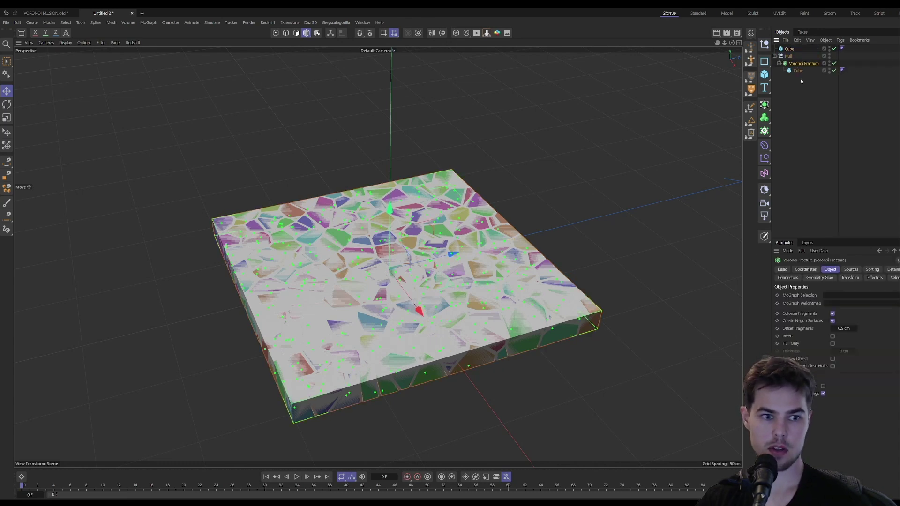
Step: Hide the duplicate cube in the viewport and set its segments to 10 in X, 5 in Y and 10 in Z
{"action": "left_click", "coordinate": [829, 48]}
{"action": "left_click", "coordinate": [800, 108]}
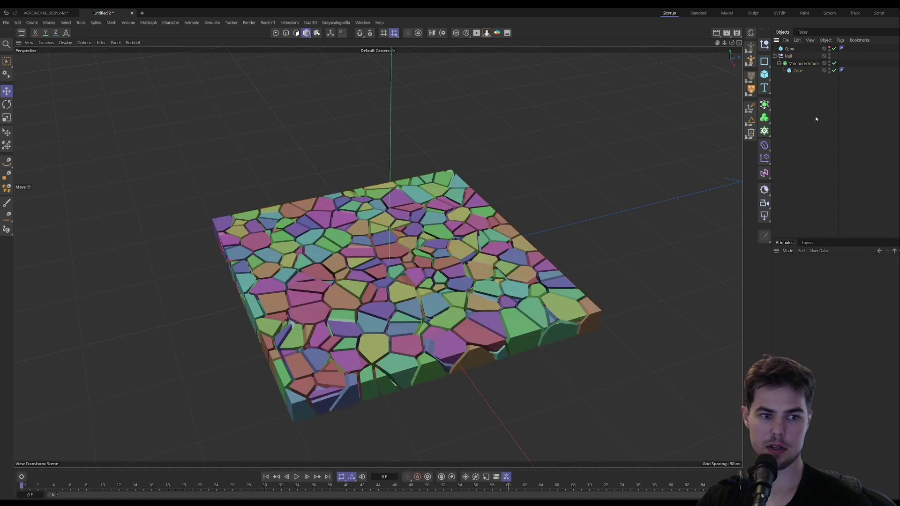
{"action": "left_click", "coordinate": [789, 49]}
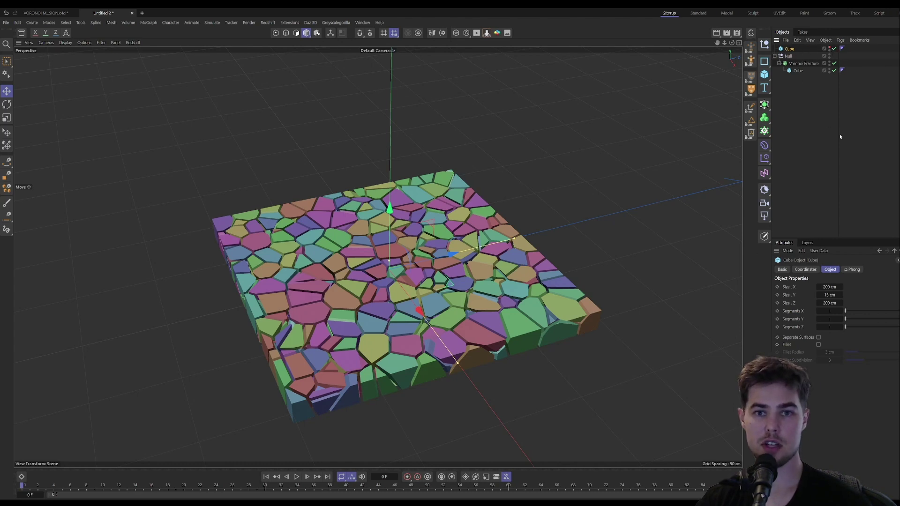
{"action": "left_click", "coordinate": [829, 311]}
{"action": "type", "text": "10"}
{"action": "left_click", "coordinate": [833, 326]}
{"action": "type", "text": "10"}
{"action": "left_click", "coordinate": [830, 319]}
{"action": "type", "text": "5"}
{"action": "key", "text": "Return"}
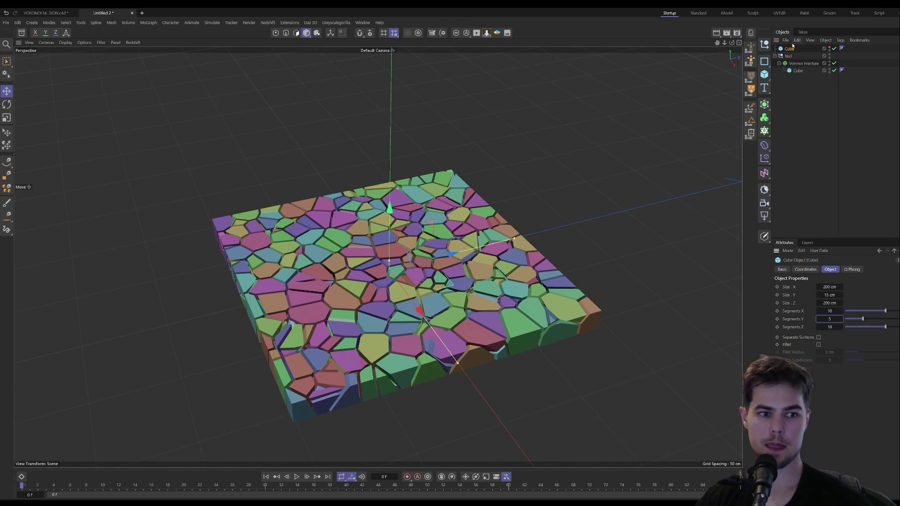
Step: Show the duplicate cube in the viewport and hide the null holding the fracture
{"action": "left_click", "coordinate": [829, 48]}
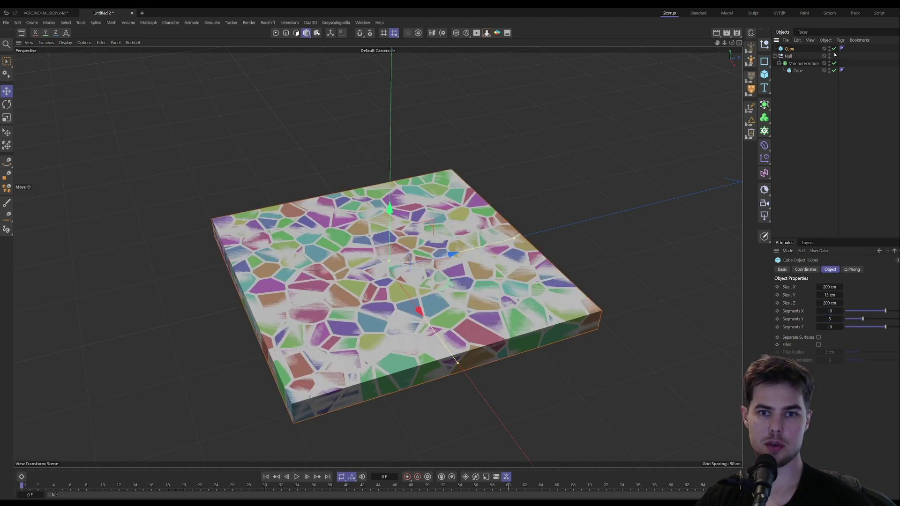
{"action": "left_click", "coordinate": [829, 55]}
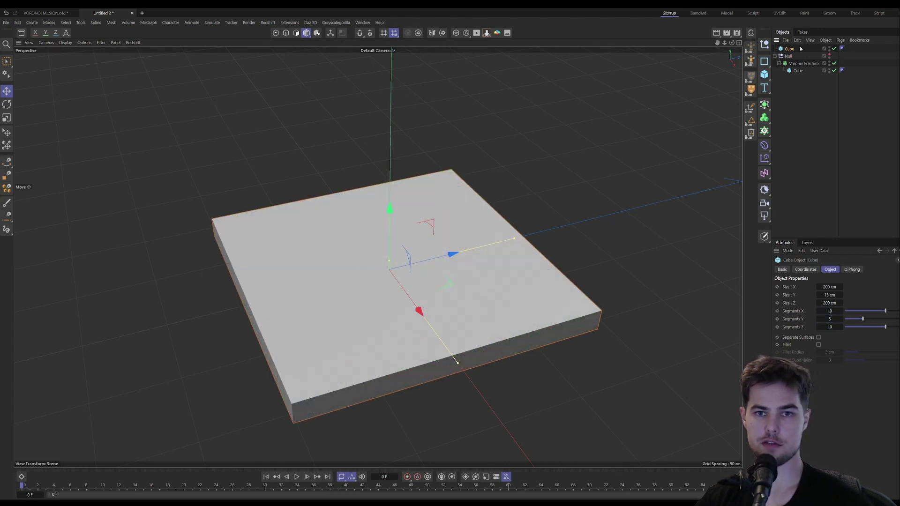
Step: Add a Formula deformer under the duplicate cube and raise its Y size to about 141 cm
{"action": "left_click", "coordinate": [771, 148]}
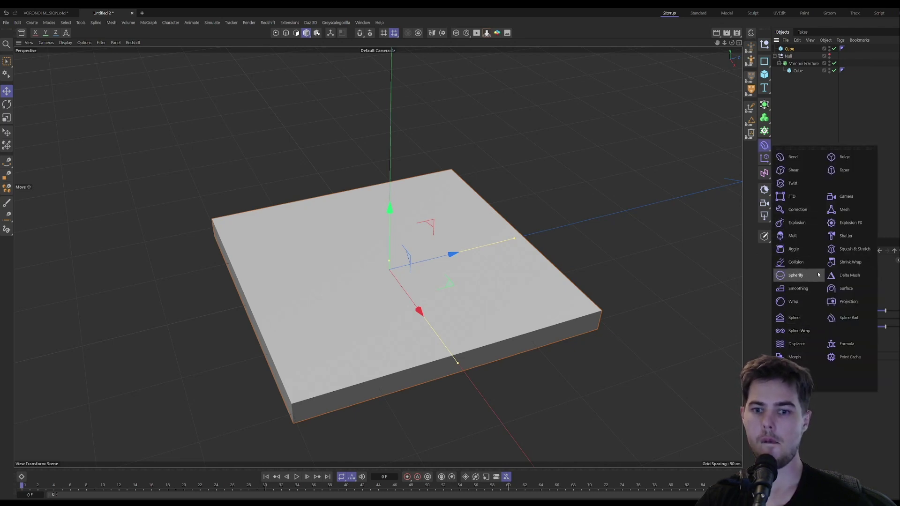
{"action": "left_click", "coordinate": [844, 343]}
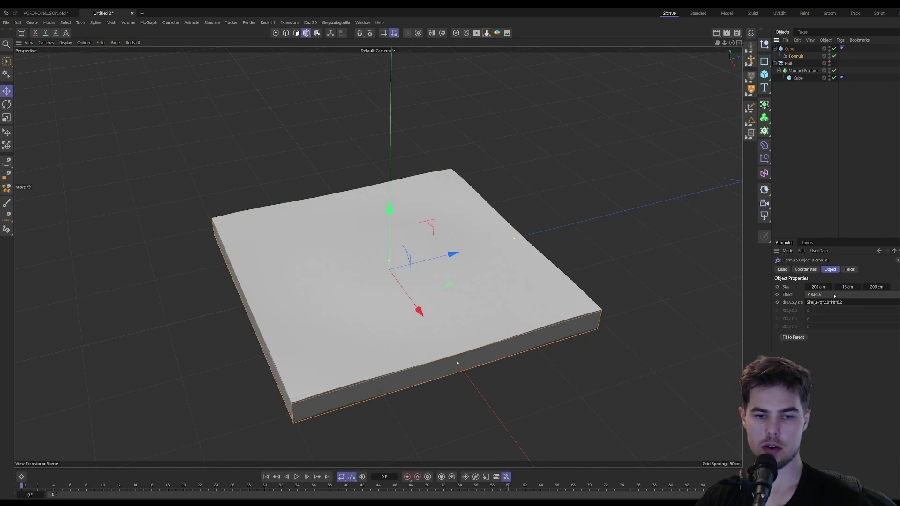
{"action": "left_click_drag", "start_coordinate": [851, 285], "coordinate": [896, 285]}
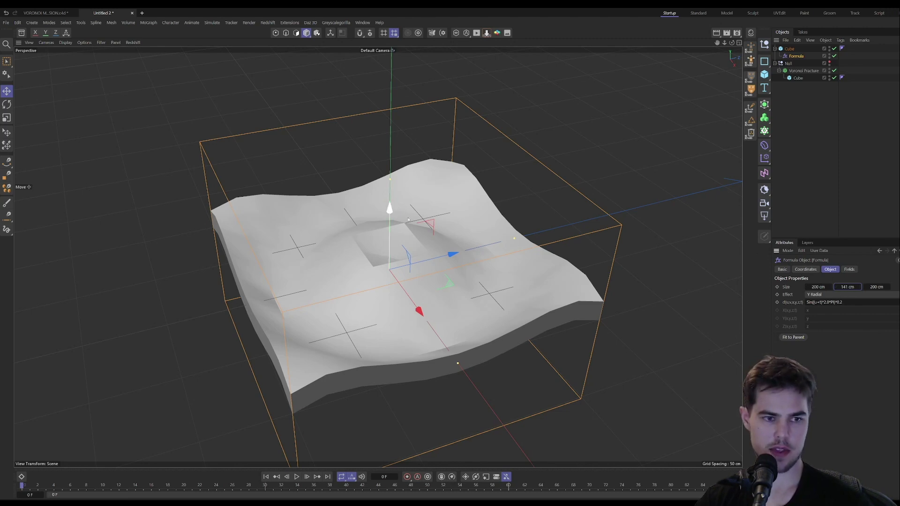
Step: Scale the Formula deformer down uniformly to about 50 × 35 × 50 cm
{"action": "key", "text": "t"}
{"action": "left_click_drag", "start_coordinate": [504, 190], "coordinate": [303, 271]}
Step: Set the deformed cube's X and Z segments to 100 each
{"action": "left_click", "coordinate": [304, 271]}
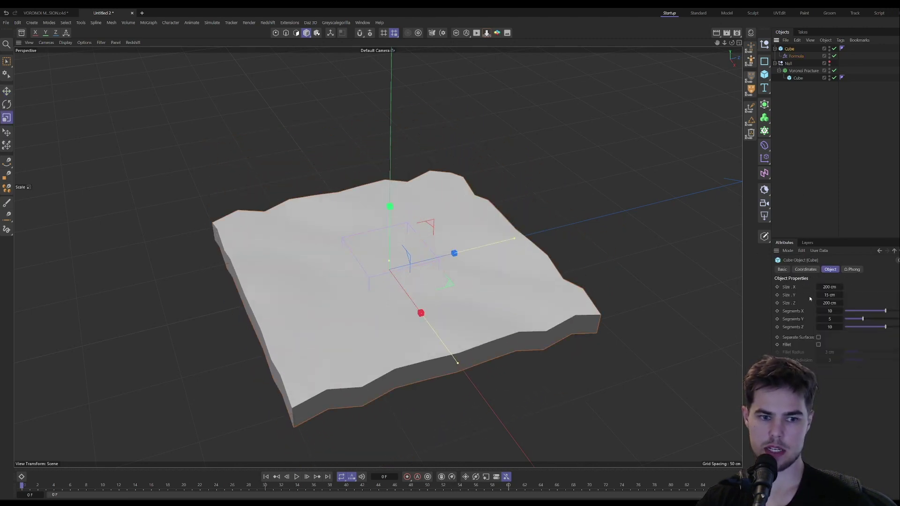
{"action": "double_click", "coordinate": [829, 310]}
{"action": "type", "text": "100"}
{"action": "left_click", "coordinate": [830, 327]}
{"action": "type", "text": "100"}
{"action": "key", "text": "Return"}
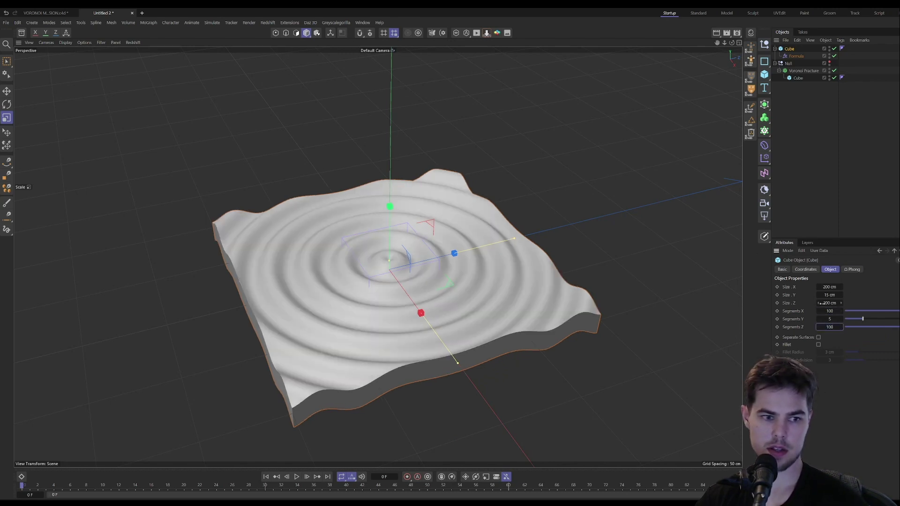
Step: Play the timeline briefly to check which way the ripples travel
{"action": "left_click", "coordinate": [803, 130]}
{"action": "left_click", "coordinate": [298, 477]}
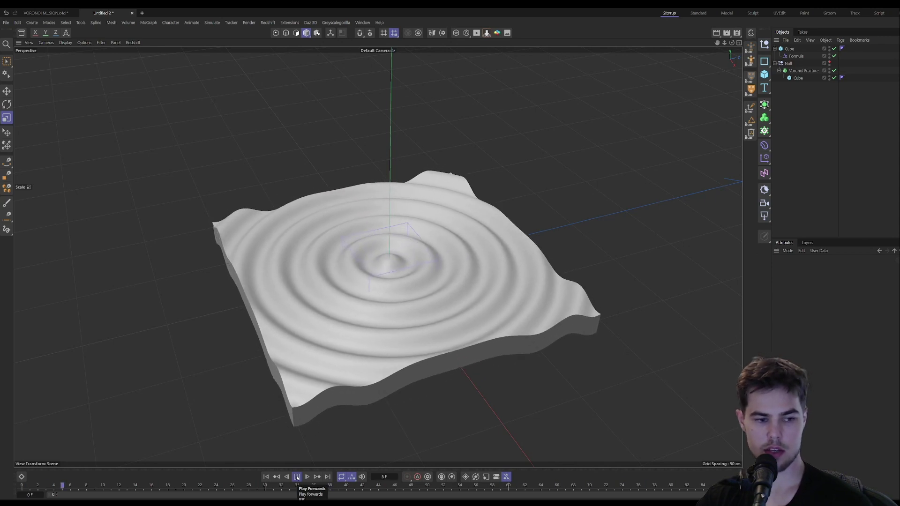
{"action": "left_click", "coordinate": [297, 477]}
Step: Change the Formula deformer's expression to Sin((u-t)*2.0*PI)*0.2
{"action": "left_click", "coordinate": [795, 56]}
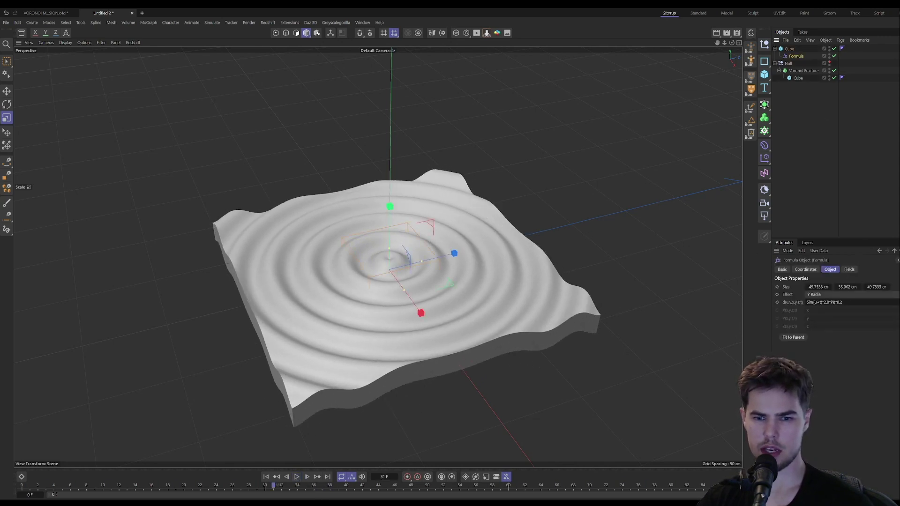
{"action": "left_click", "coordinate": [819, 302]}
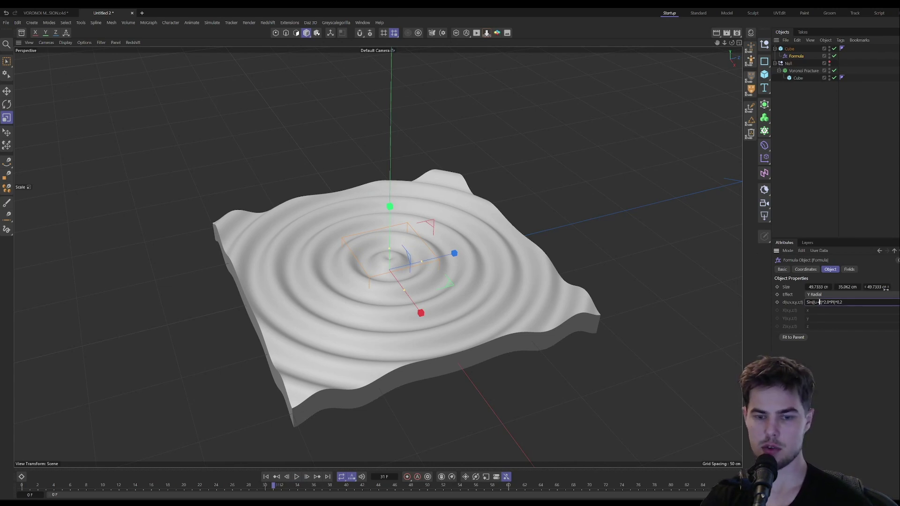
{"action": "key", "text": "BackSpace"}
{"action": "type", "text": "-"}
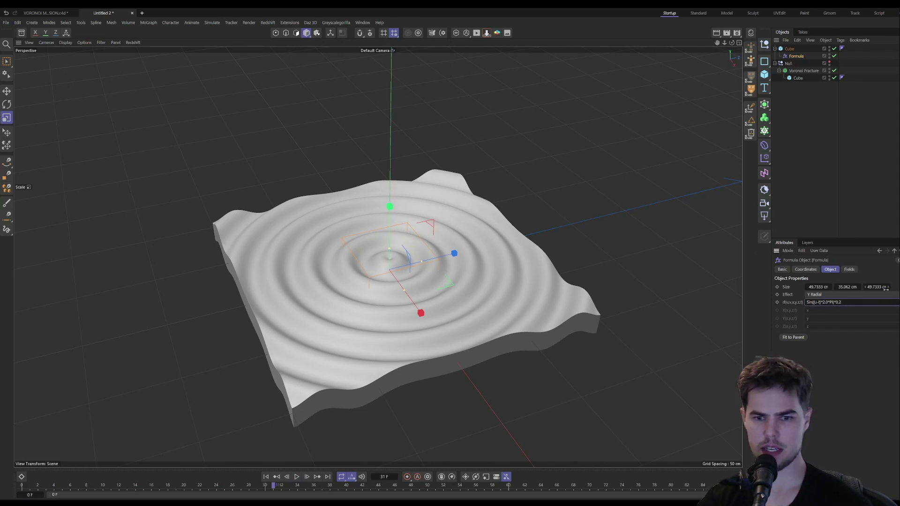
{"action": "left_click", "coordinate": [215, 462]}
Step: Preview the ripple motion with the edited formula and return to frame 0
{"action": "left_click", "coordinate": [296, 477]}
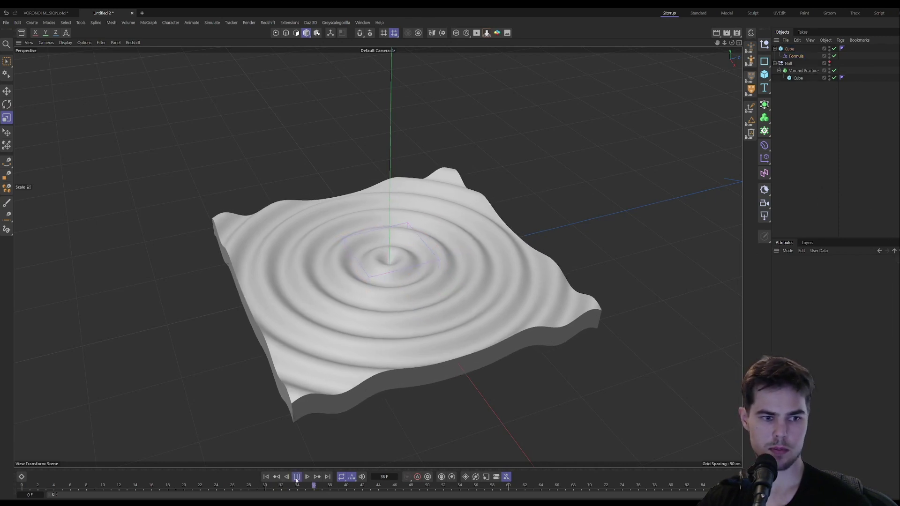
{"action": "left_click", "coordinate": [296, 477]}
{"action": "left_click", "coordinate": [266, 476]}
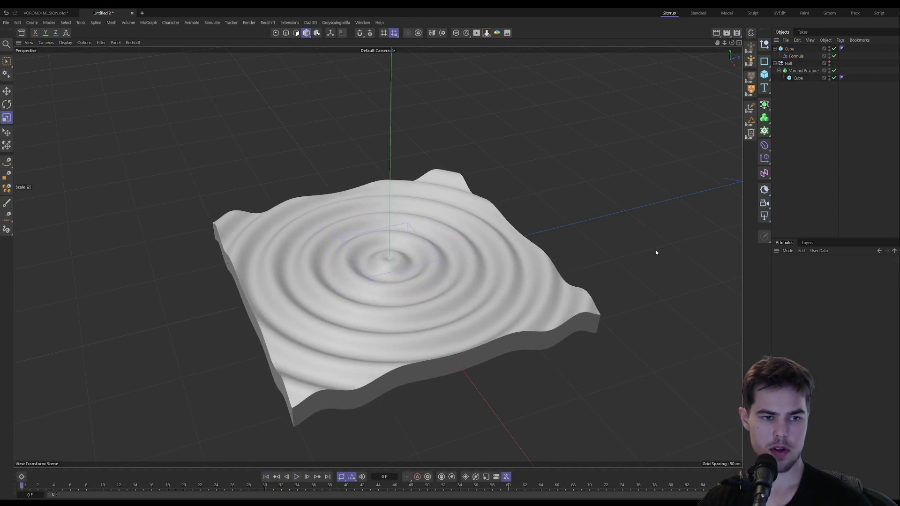
Step: Scale the Formula deformer up uniformly to about 94 × 66 × 94 cm for wider ripples
{"action": "left_click", "coordinate": [798, 57]}
{"action": "left_click_drag", "start_coordinate": [553, 181], "coordinate": [619, 178]}
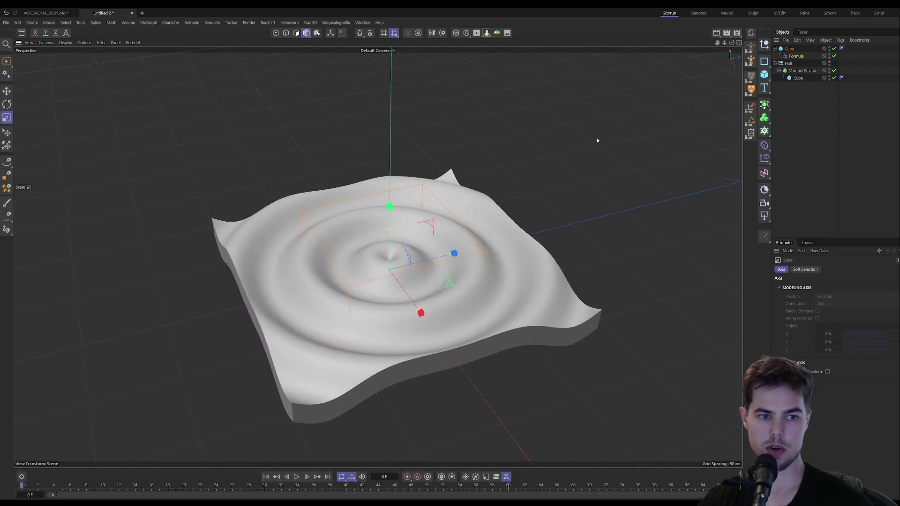
Step: Slow the ripples by changing the Formula deformer's expression to Sin((u-t/5)*2.0*PI)*0.2, and play the animation
{"action": "left_click", "coordinate": [796, 57]}
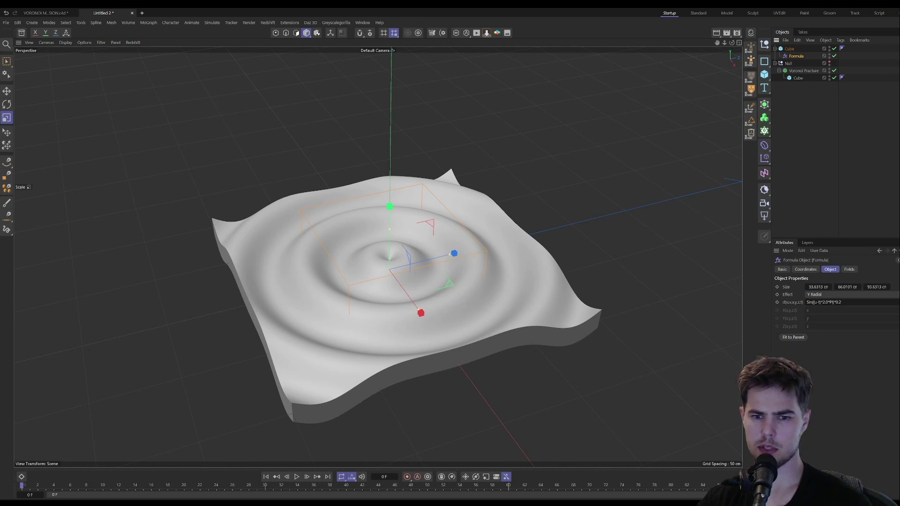
{"action": "left_click", "coordinate": [819, 302]}
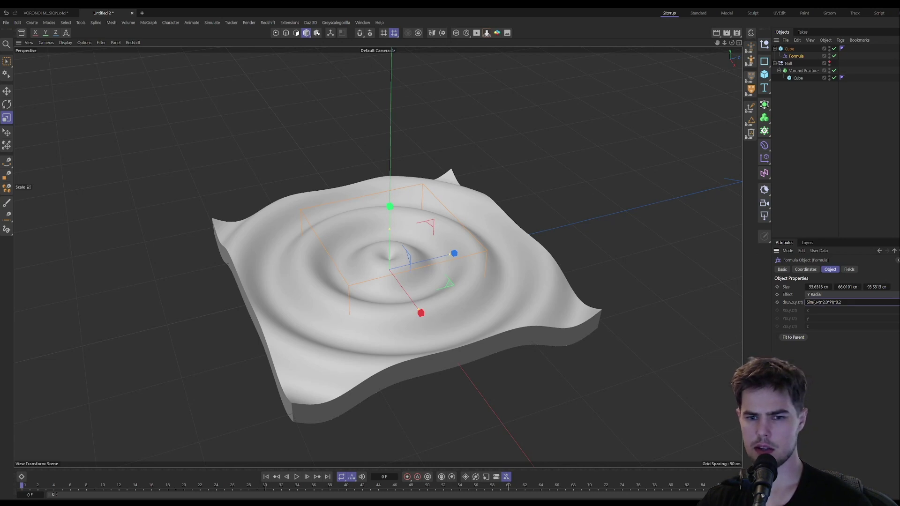
{"action": "key", "text": "shift+Left"}
{"action": "key", "text": "shift+Left"}
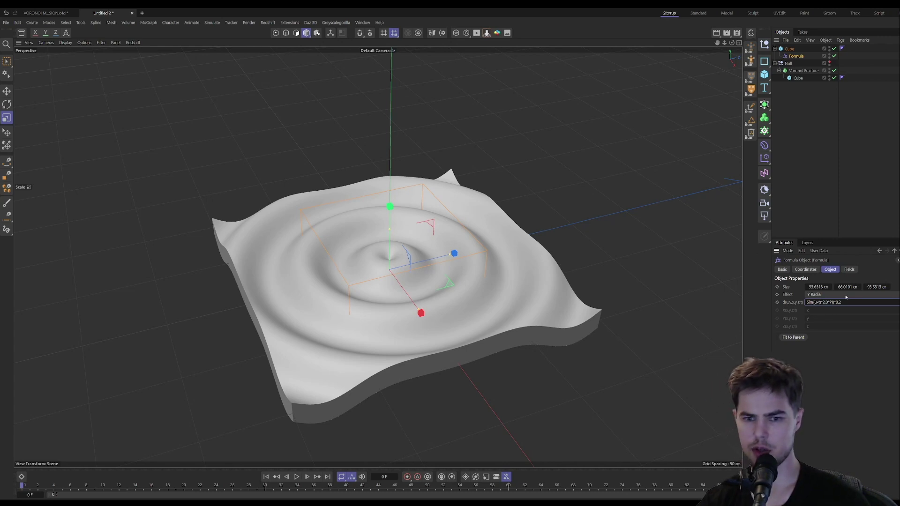
{"action": "type", "text": "t/)"}
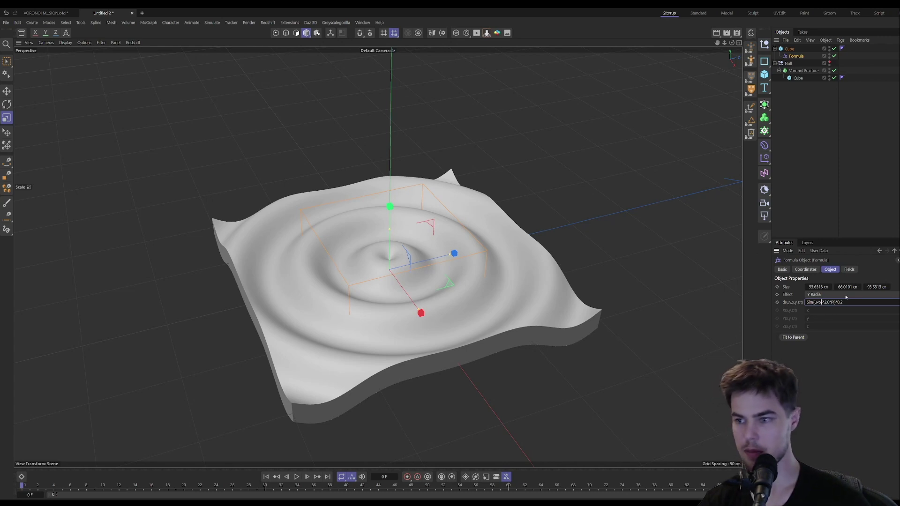
{"action": "type", "text": "5"}
{"action": "left_click", "coordinate": [823, 216]}
{"action": "left_click", "coordinate": [296, 476]}
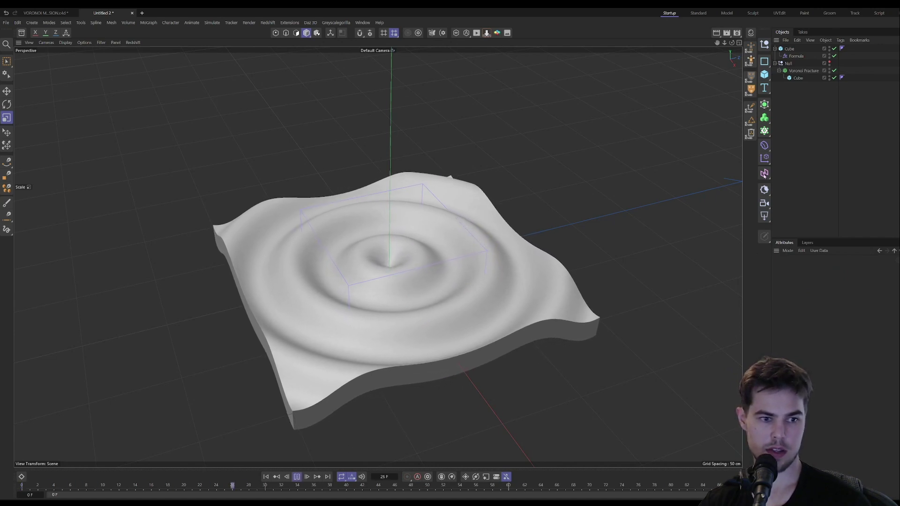
Step: Remove the division by 5 from the time term of the Formula deformer's expression
{"action": "left_click", "coordinate": [794, 56]}
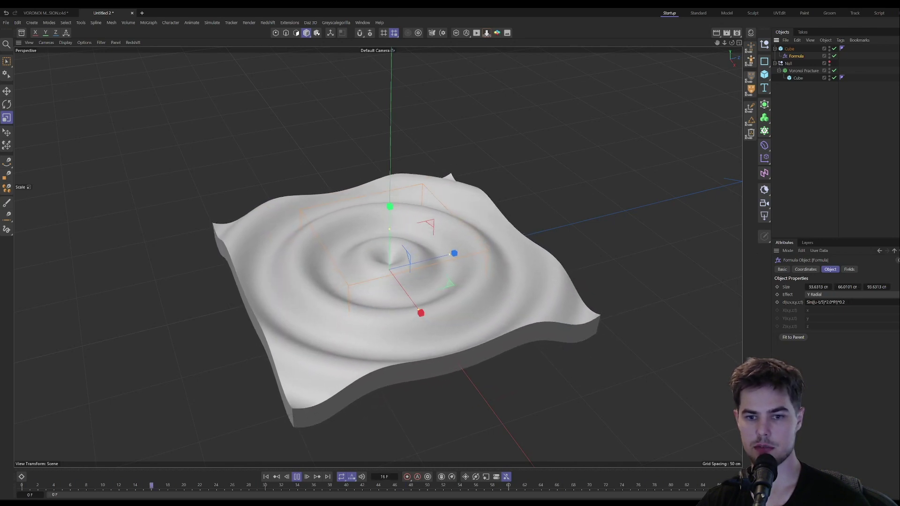
{"action": "left_click", "coordinate": [826, 302]}
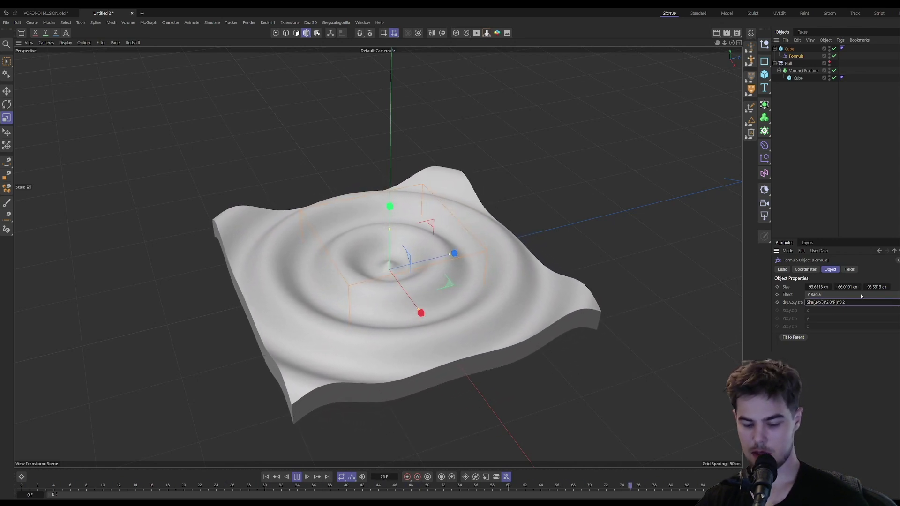
{"action": "key", "text": "BackSpace"}
{"action": "key", "text": "BackSpace"}
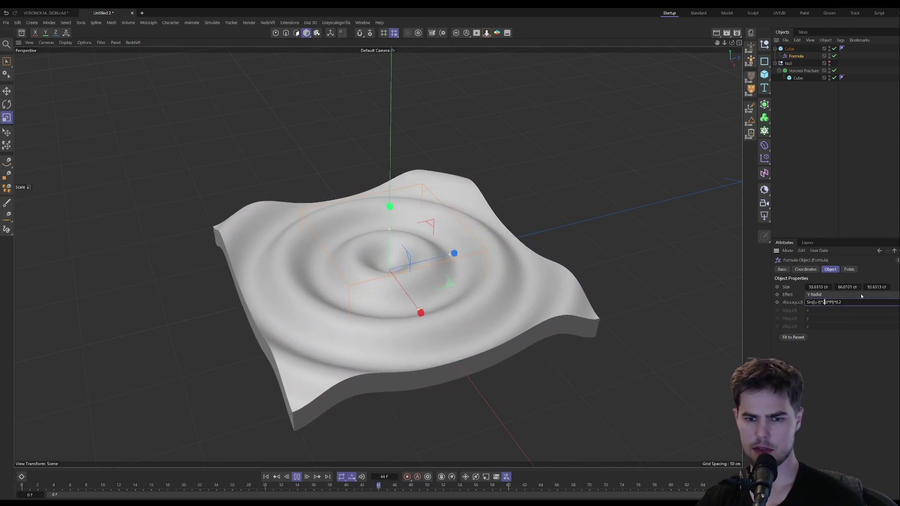
Step: Try 4.0 and 1.0 as the frequency multiplier in the Formula expression during playback, and set it back to 2.0
{"action": "type", "text": "4"}
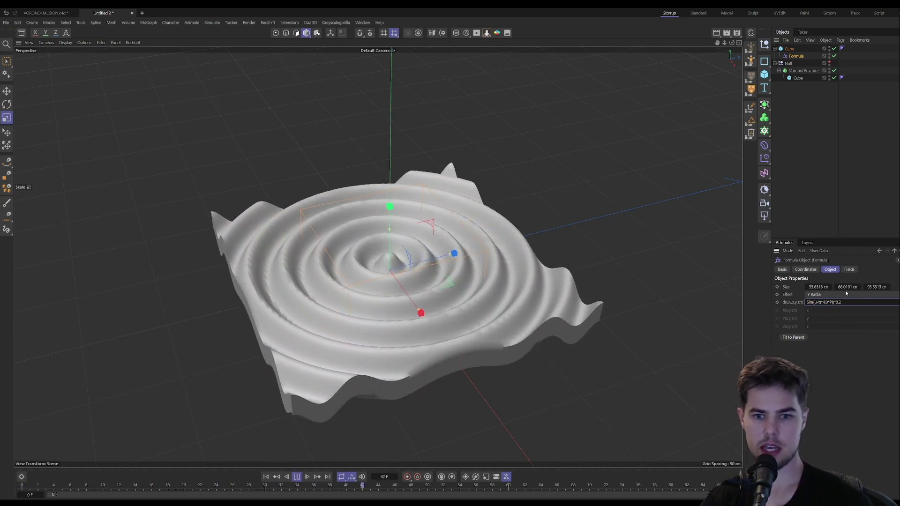
{"action": "key", "text": "BackSpace"}
{"action": "type", "text": "1"}
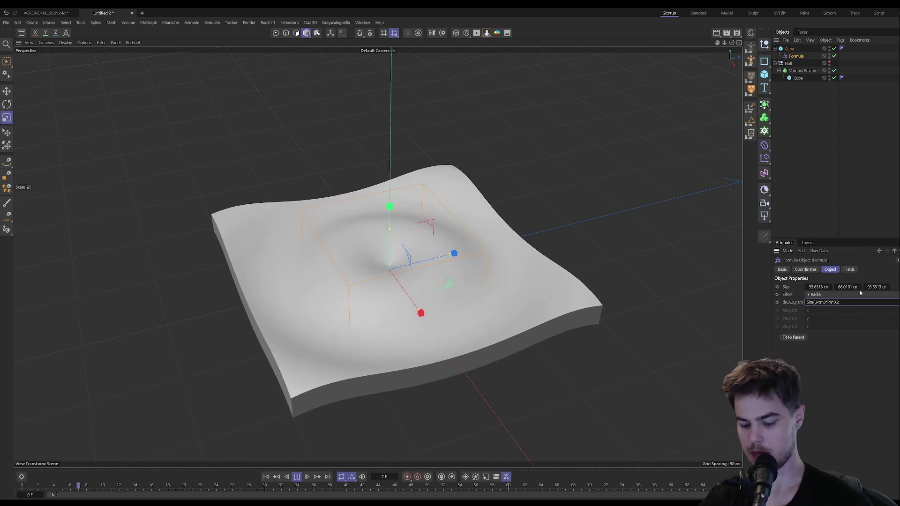
{"action": "key", "text": "BackSpace"}
{"action": "type", "text": "2"}
{"action": "key", "text": "Return"}
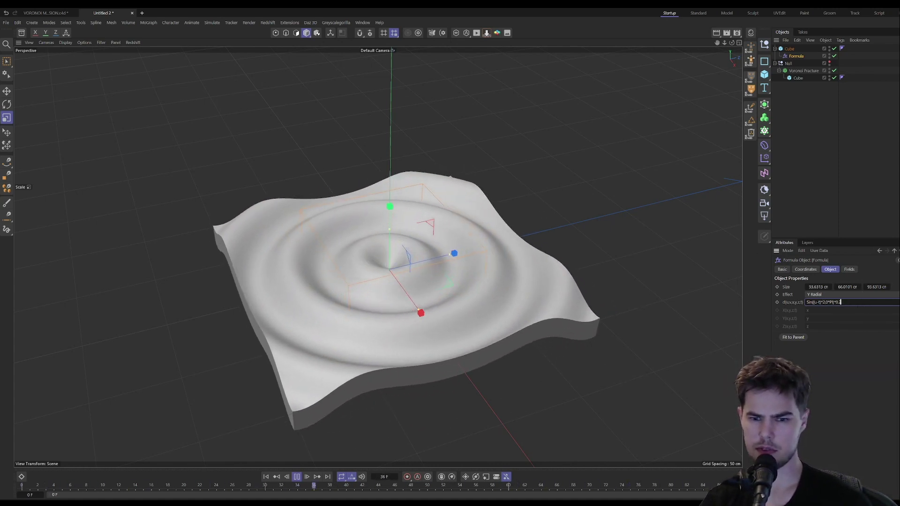
Step: Try an amplitude multiplier of 0.6 at the end of the Formula expression, and set it back to 0.2
{"action": "key", "text": "BackSpace"}
{"action": "type", "text": "6"}
{"action": "key", "text": "Return"}
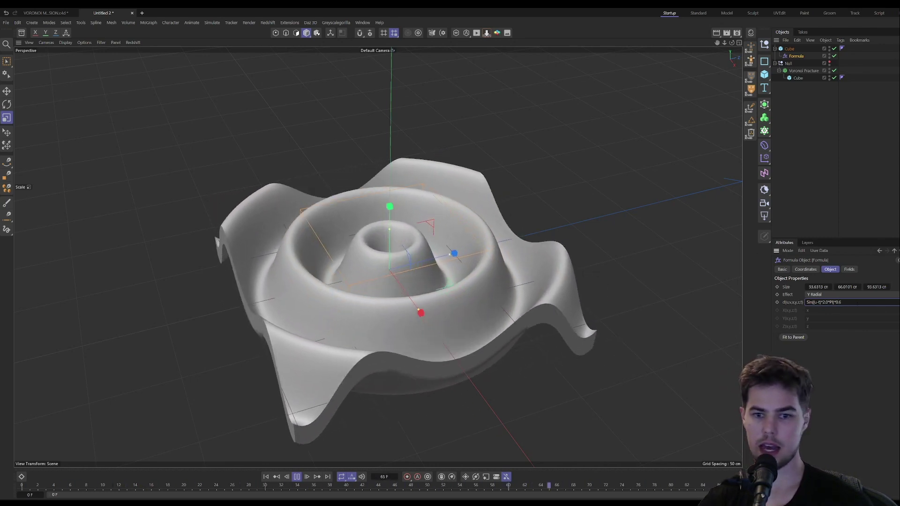
{"action": "key", "text": "BackSpace"}
{"action": "type", "text": "2"}
{"action": "key", "text": "Return"}
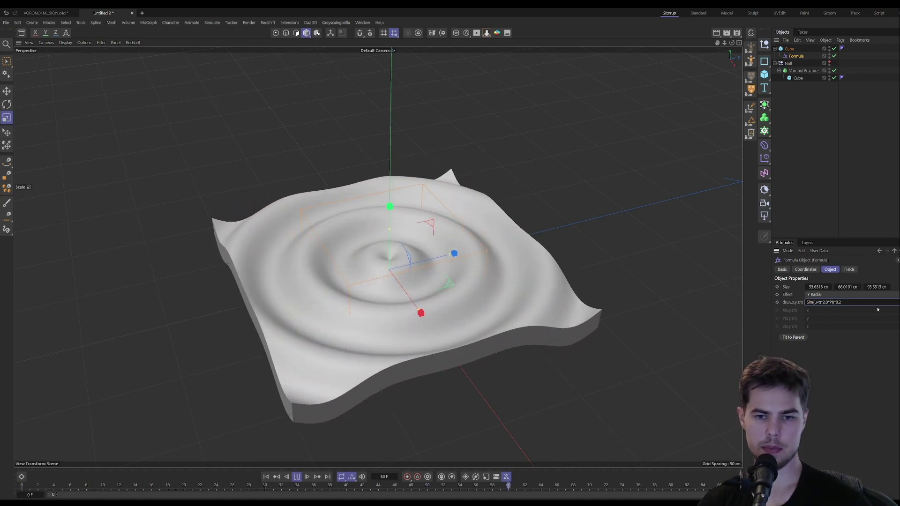
Step: Return the timeline to frame 0 and swap visibility, hiding the formula-deformed Cube and showing the Null with the fractured slab
{"action": "left_click", "coordinate": [296, 477]}
{"action": "left_click", "coordinate": [266, 477]}
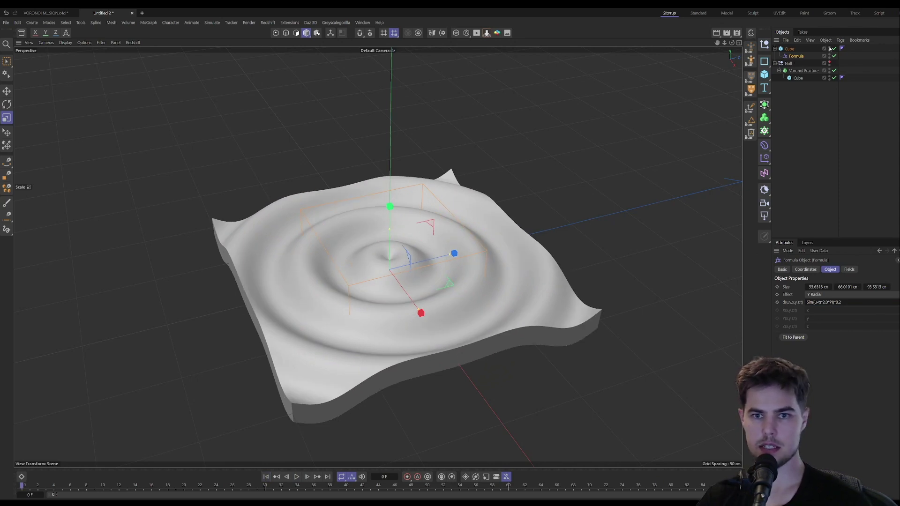
{"action": "left_click", "coordinate": [829, 47]}
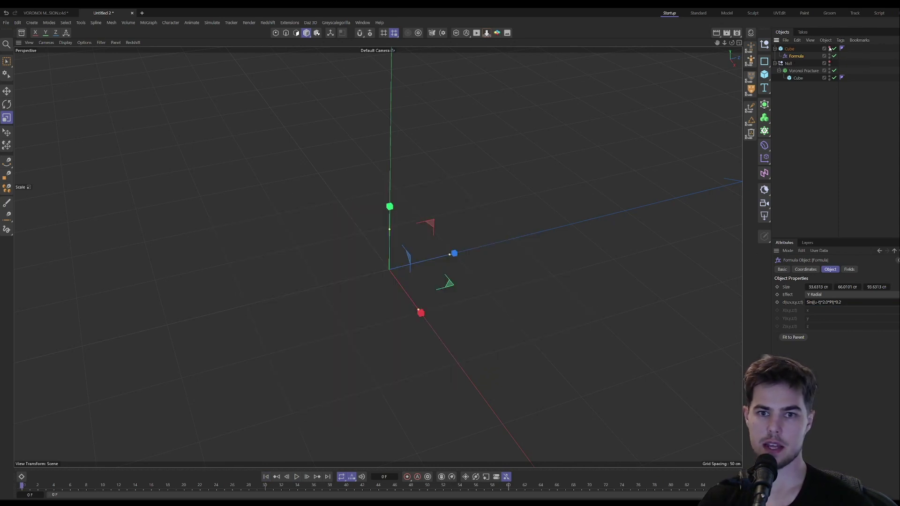
{"action": "left_click", "coordinate": [829, 63]}
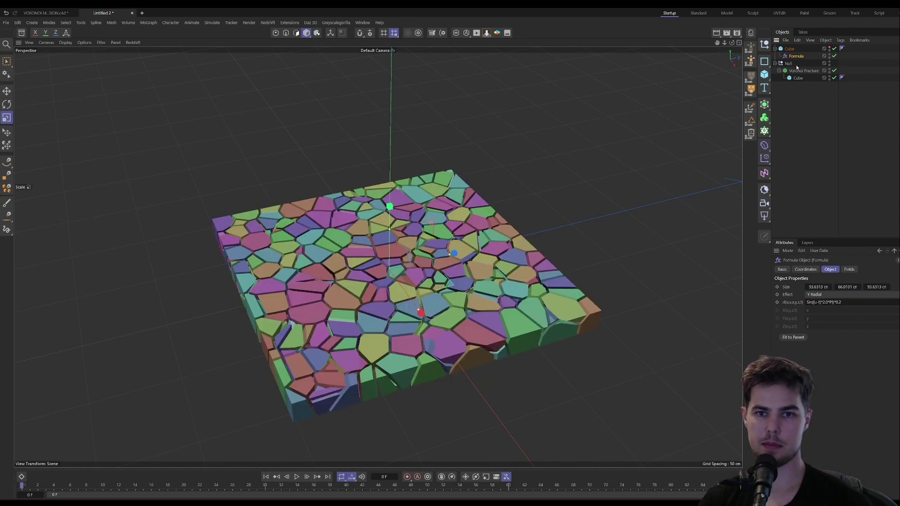
Step: Add a Mesh deformer inside the Null, alongside the Voronoi Fracture
{"action": "left_click", "coordinate": [792, 63]}
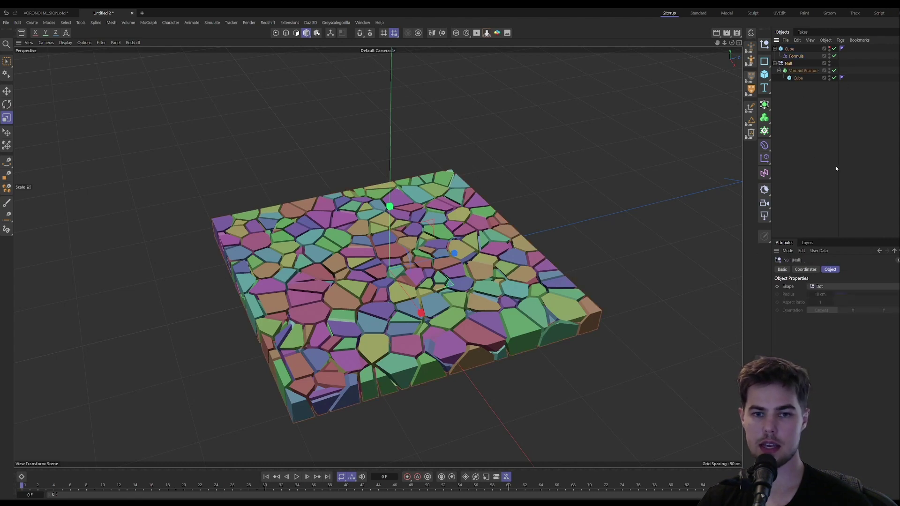
{"action": "left_click", "coordinate": [764, 145]}
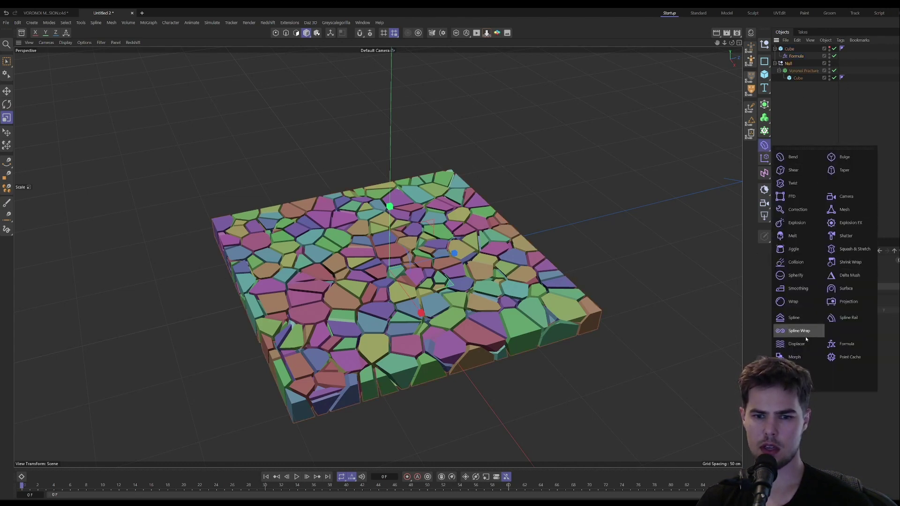
{"action": "left_click", "coordinate": [842, 211]}
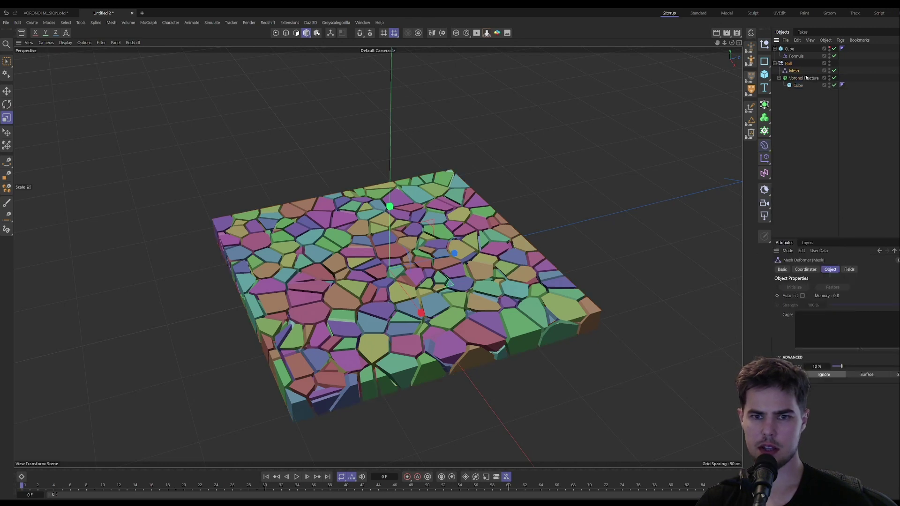
{"action": "left_click", "coordinate": [764, 146]}
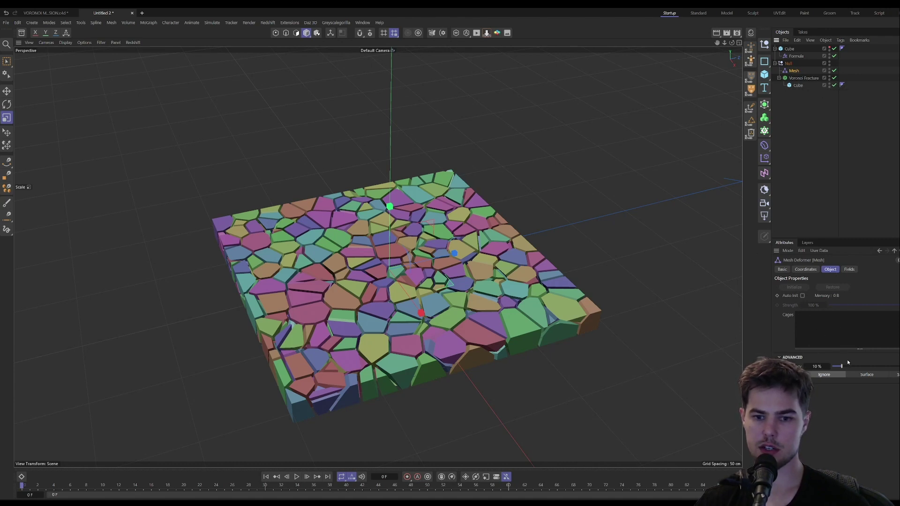
Step: Choose Surface in the Mesh deformer's advanced settings and initialize it with the formula-deformed Cube as its cage
{"action": "left_click", "coordinate": [779, 357]}
{"action": "left_click", "coordinate": [779, 357]}
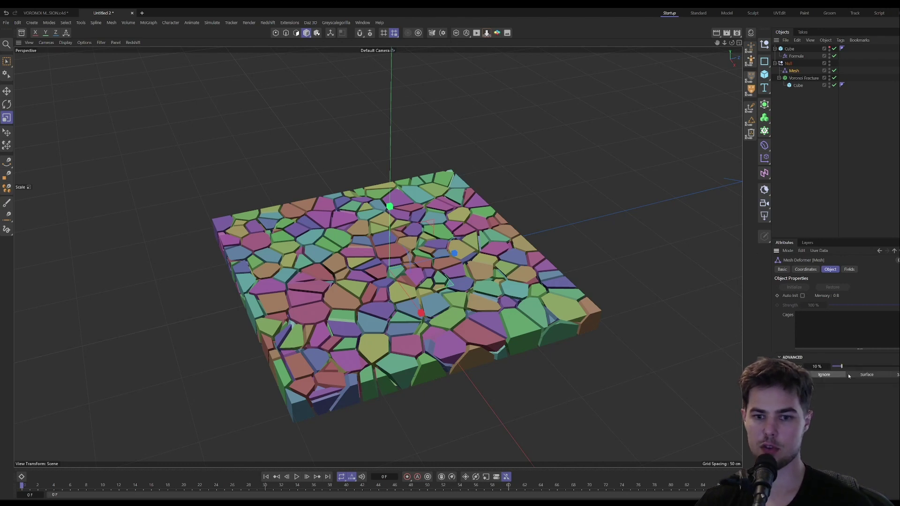
{"action": "left_click", "coordinate": [865, 375]}
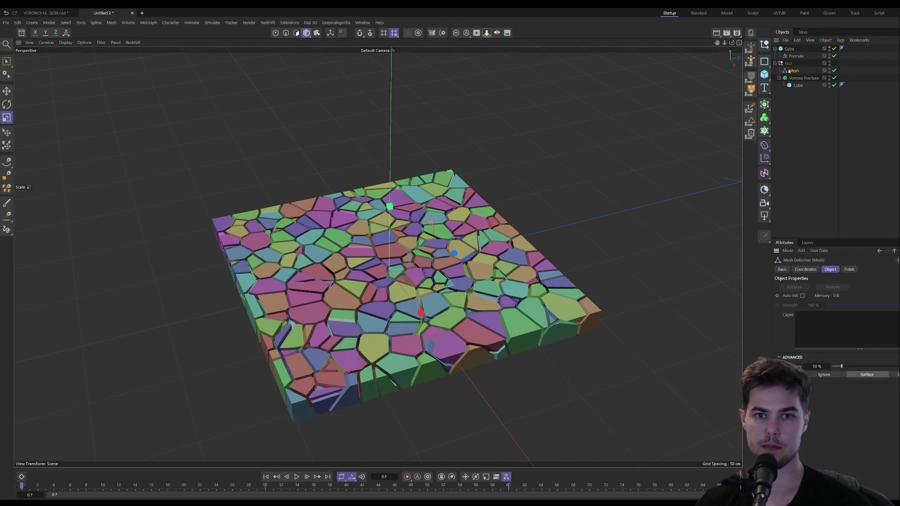
{"action": "left_click_drag", "start_coordinate": [789, 49], "coordinate": [829, 324]}
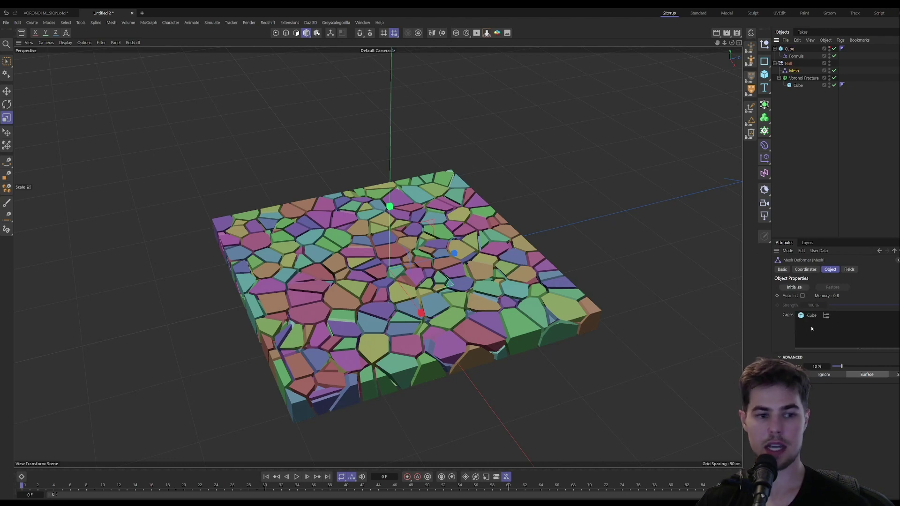
{"action": "left_click", "coordinate": [793, 287]}
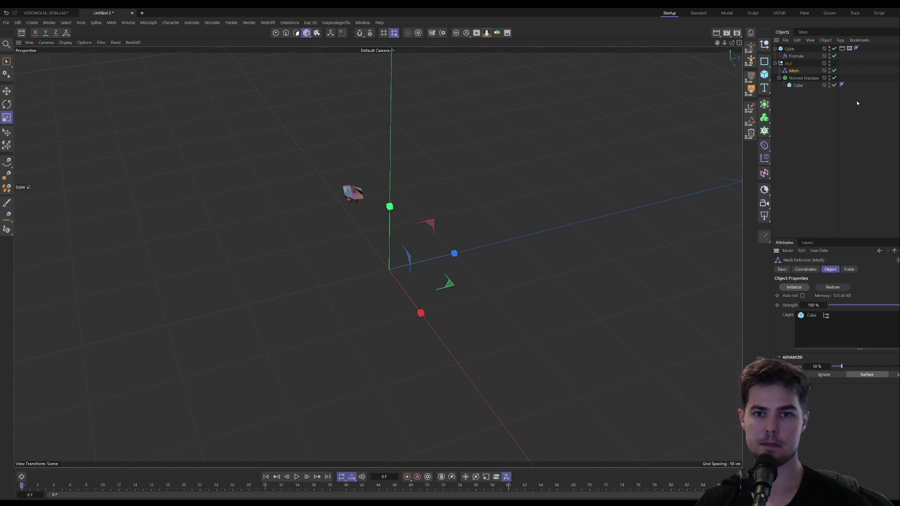
Step: Check the object hierarchy around the Voronoi Fracture in the finished Voronoi project, and return to the untitled scene
{"action": "left_click", "coordinate": [804, 79]}
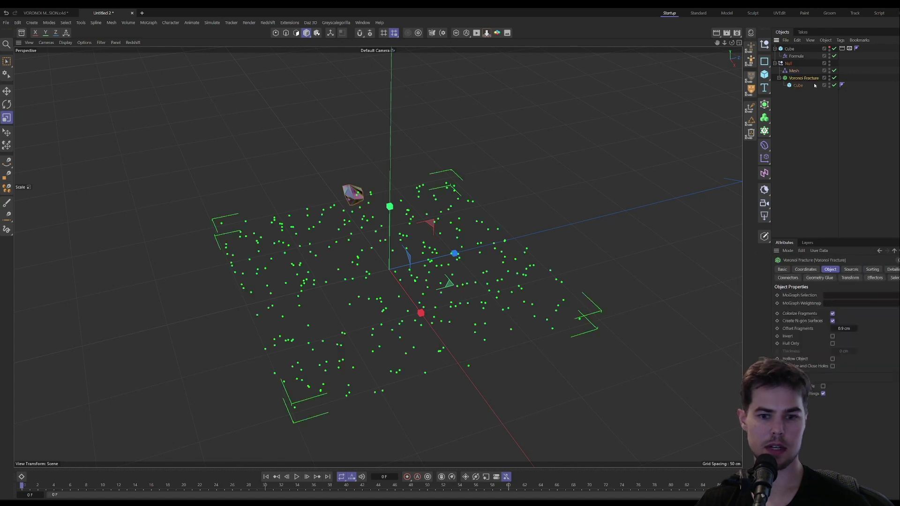
{"action": "left_click", "coordinate": [807, 149]}
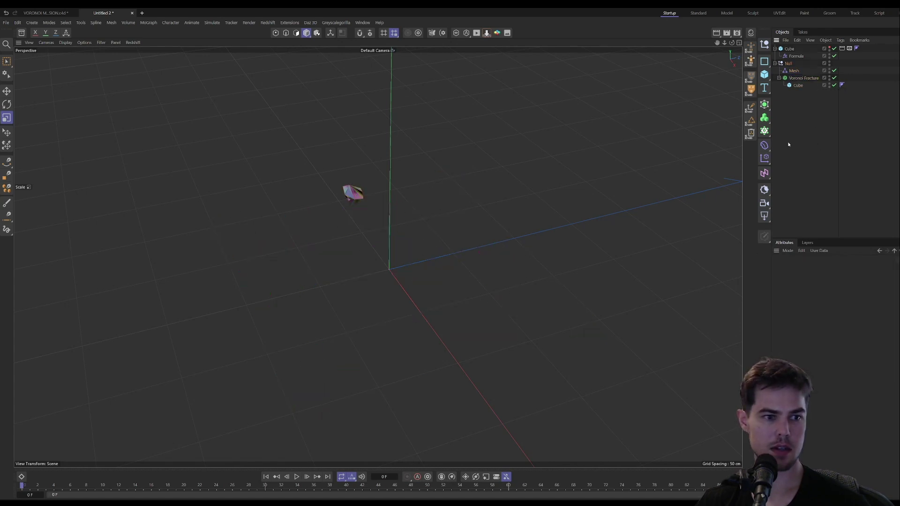
{"action": "left_click", "coordinate": [47, 13]}
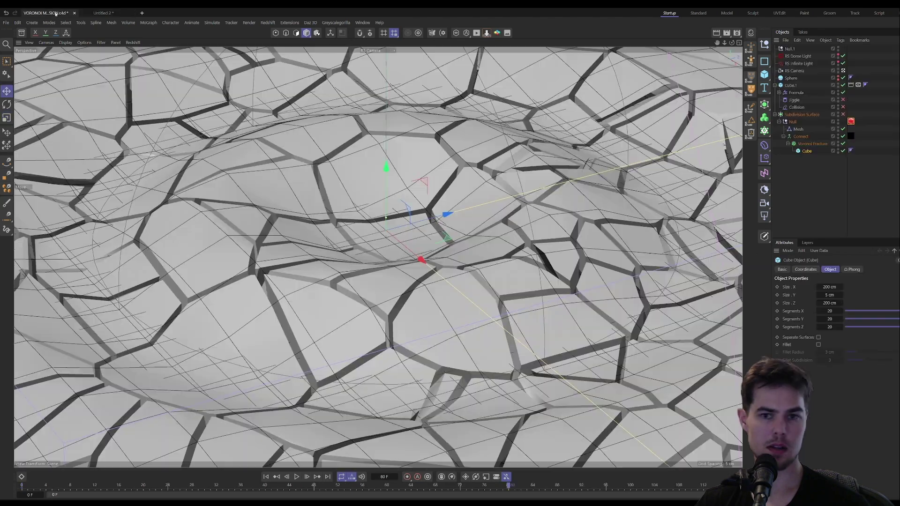
{"action": "left_click", "coordinate": [102, 13]}
Step: Wrap the Voronoi Fracture in a Connect object so its fragments act as one mesh
{"action": "left_click", "coordinate": [803, 77]}
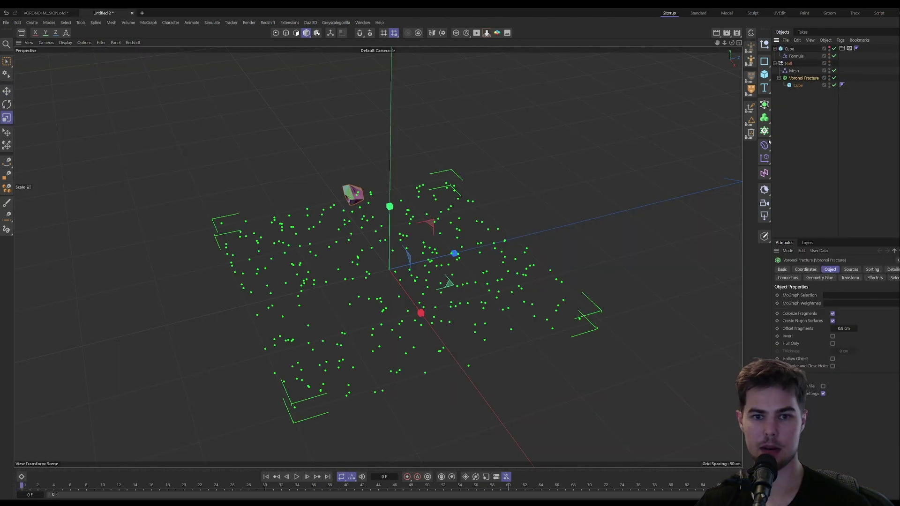
{"action": "left_click", "coordinate": [764, 104]}
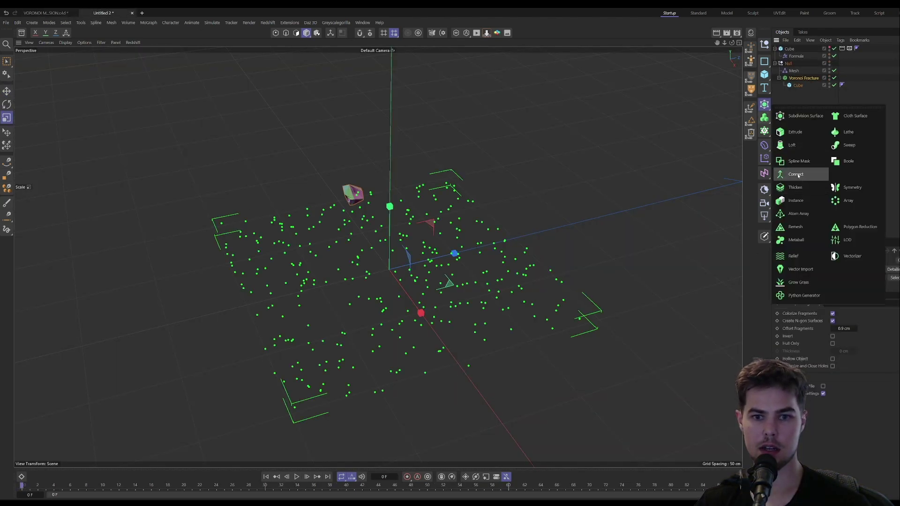
{"action": "left_click", "coordinate": [795, 174], "text": "alt"}
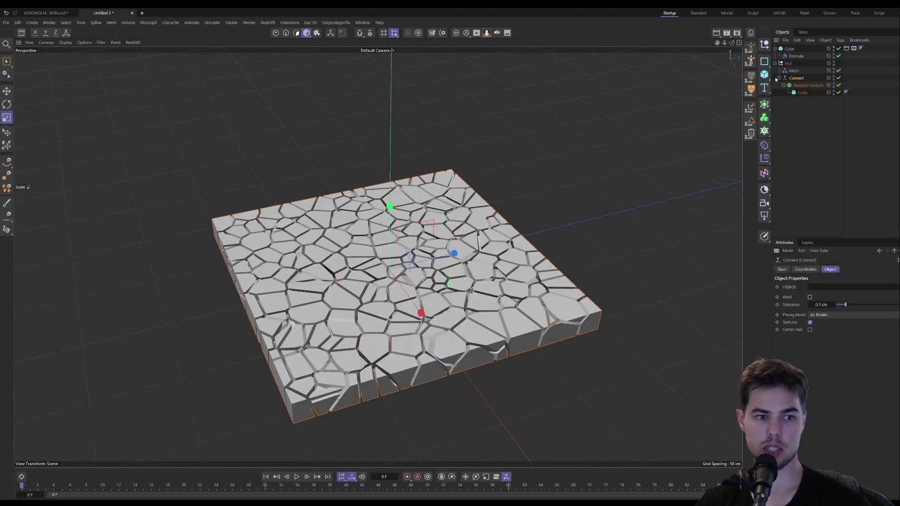
Step: Reinitialize the Mesh deformer at frame 0 for the connected fragments, and play the timeline to preview the rippling slab
{"action": "left_click", "coordinate": [794, 71]}
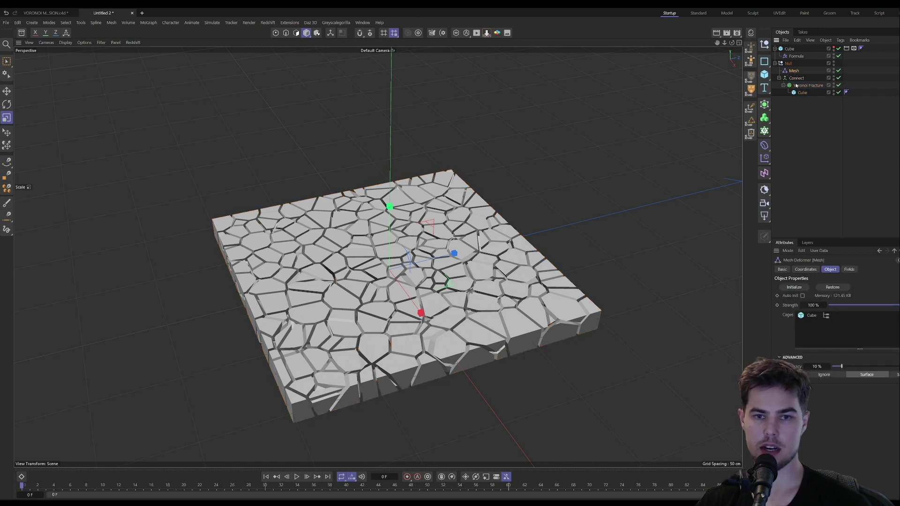
{"action": "left_click", "coordinate": [779, 77]}
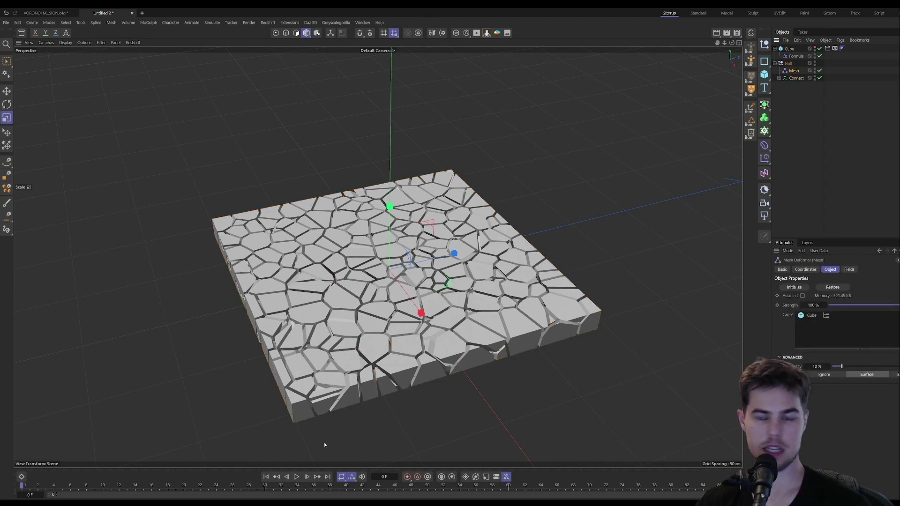
{"action": "left_click", "coordinate": [297, 478]}
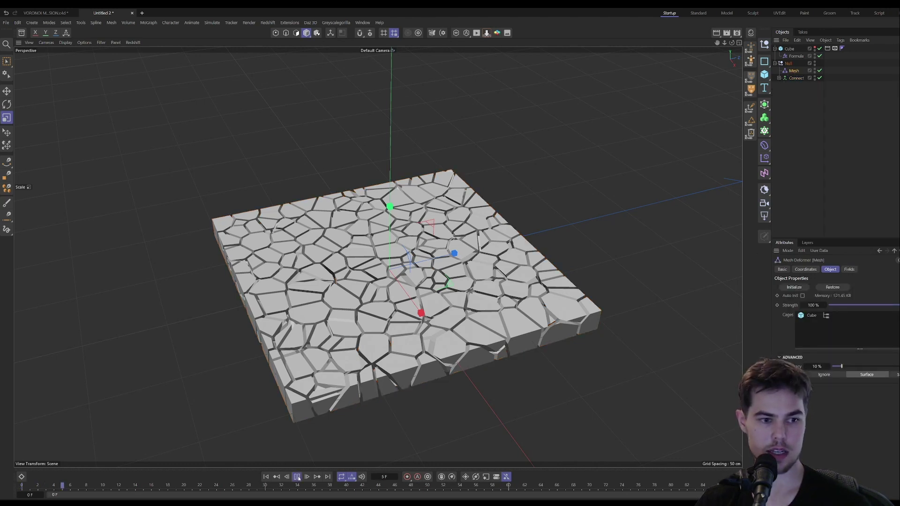
{"action": "left_click", "coordinate": [266, 477]}
{"action": "left_click", "coordinate": [799, 287]}
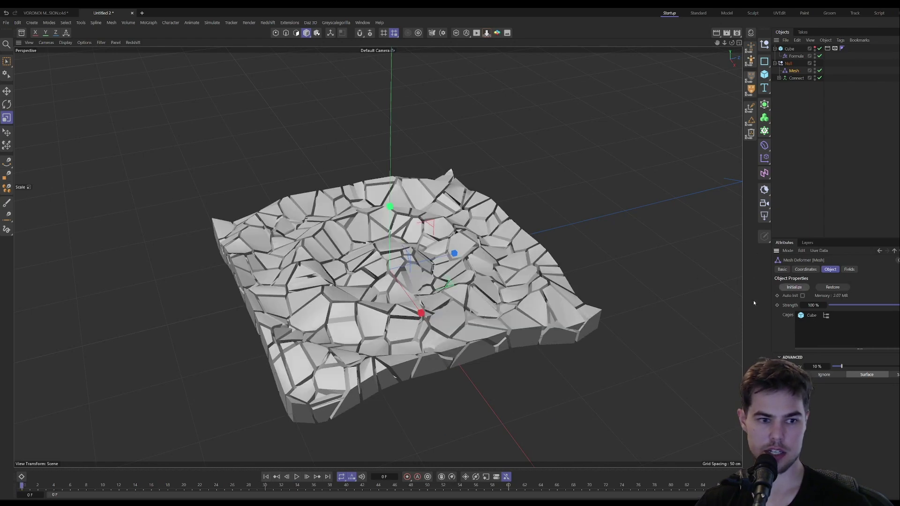
{"action": "left_click", "coordinate": [297, 477]}
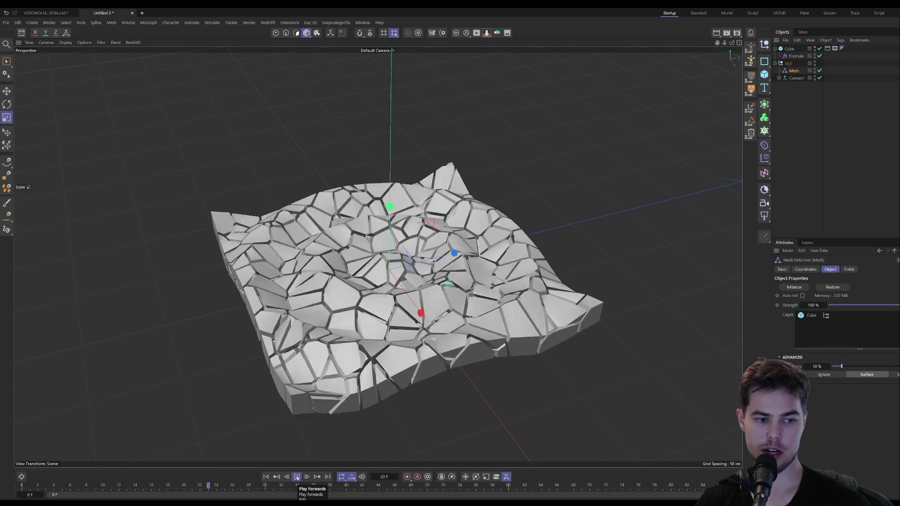
Step: Display the cage Cube during playback to compare it with the rippling fragments, hide it again, and preview the slab up close
{"action": "left_click", "coordinate": [297, 477]}
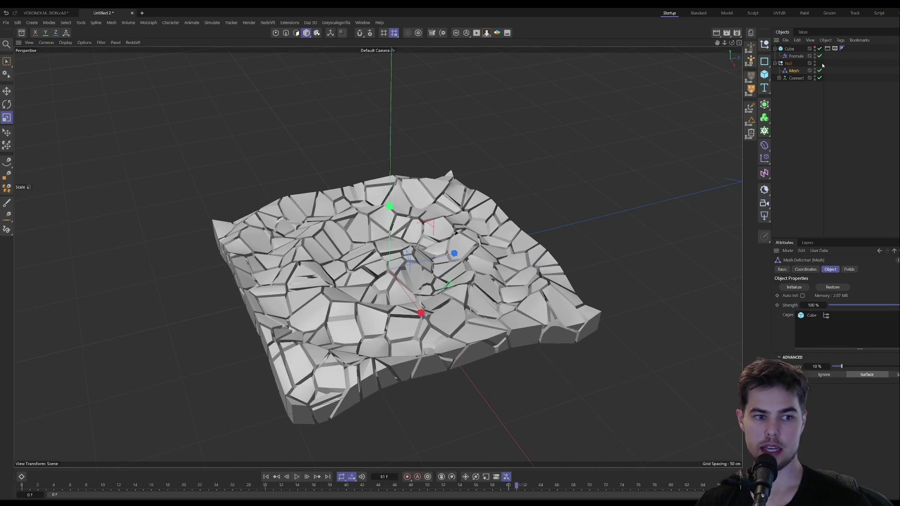
{"action": "left_click", "coordinate": [814, 48]}
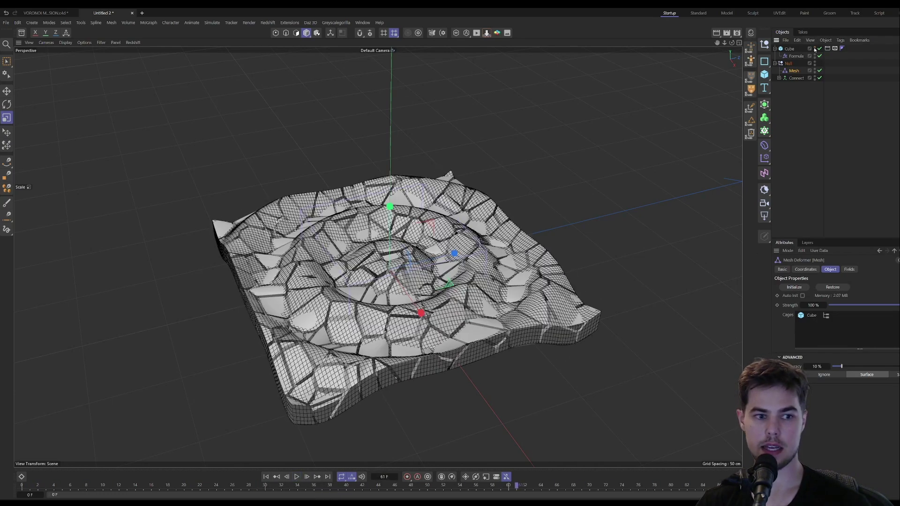
{"action": "left_click", "coordinate": [296, 476]}
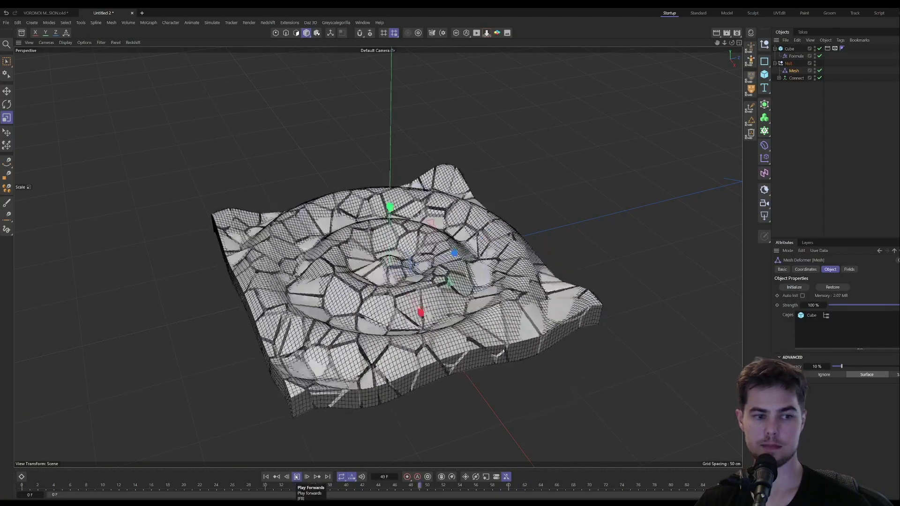
{"action": "left_click", "coordinate": [296, 477]}
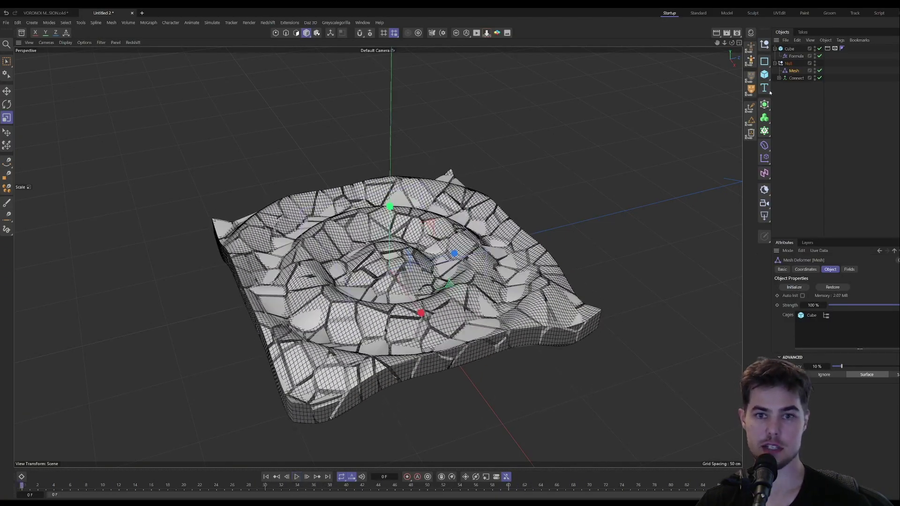
{"action": "left_click", "coordinate": [814, 48]}
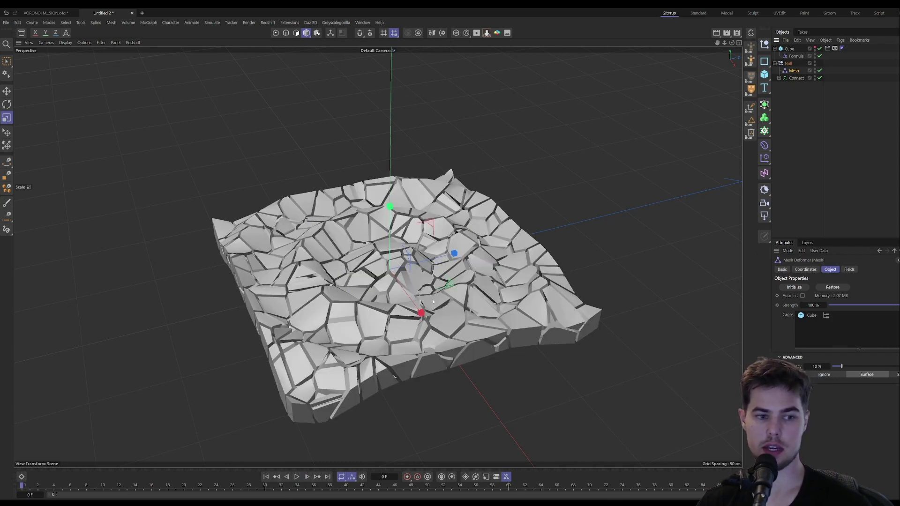
{"action": "scroll", "coordinate": [432, 309], "scroll_direction": "up", "scroll_amount": 3}
{"action": "left_click_drag", "start_coordinate": [433, 306], "coordinate": [404, 320], "text": "alt"}
{"action": "left_click", "coordinate": [296, 477]}
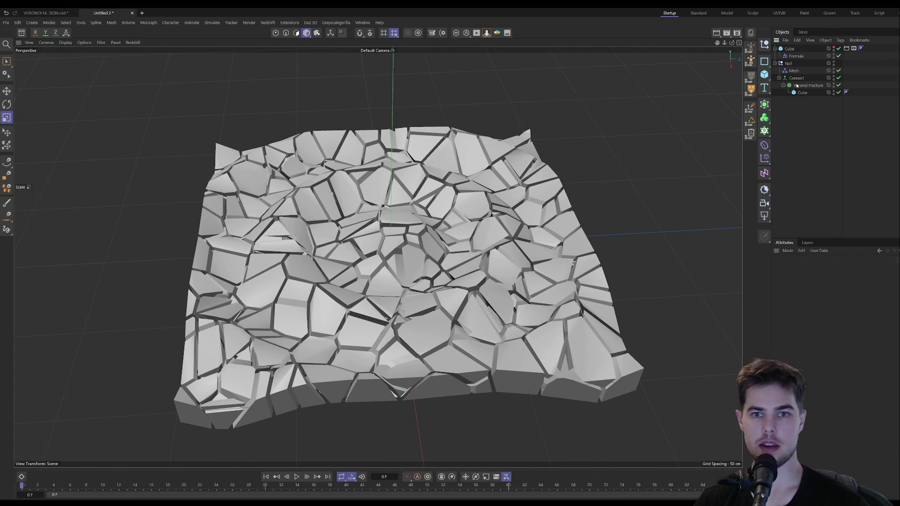
Step: Try smoothing the fragments by wrapping the Connect object in a Subdivision Surface with viewport subdivision 1, and remove the generator
{"action": "left_click", "coordinate": [782, 78]}
{"action": "left_click", "coordinate": [797, 78]}
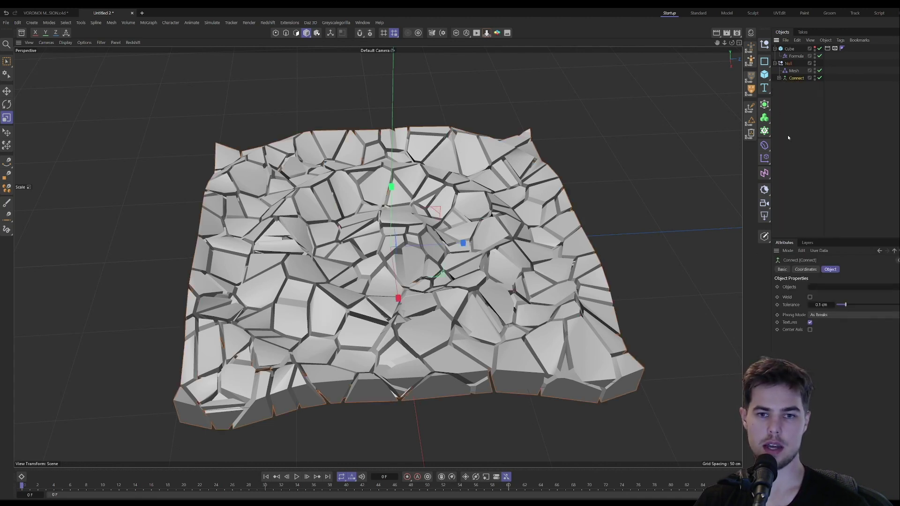
{"action": "left_click", "coordinate": [763, 105], "text": "alt"}
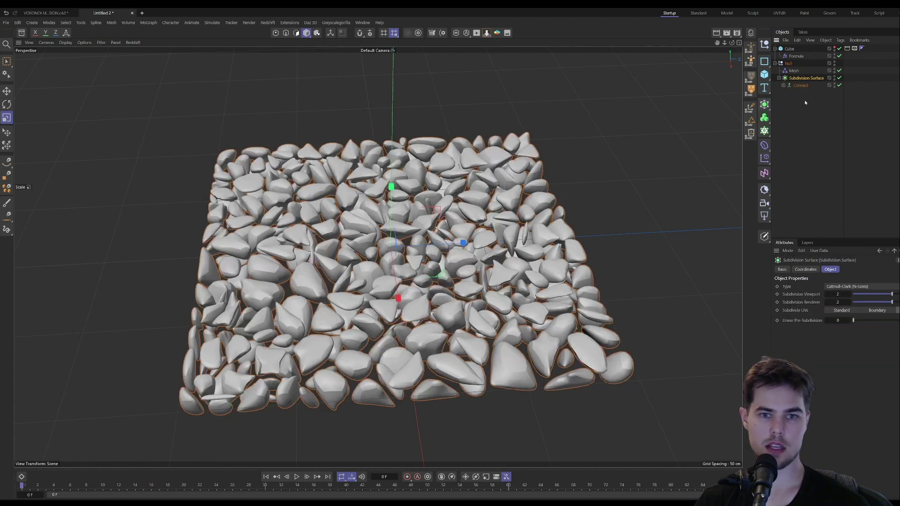
{"action": "left_click", "coordinate": [872, 295]}
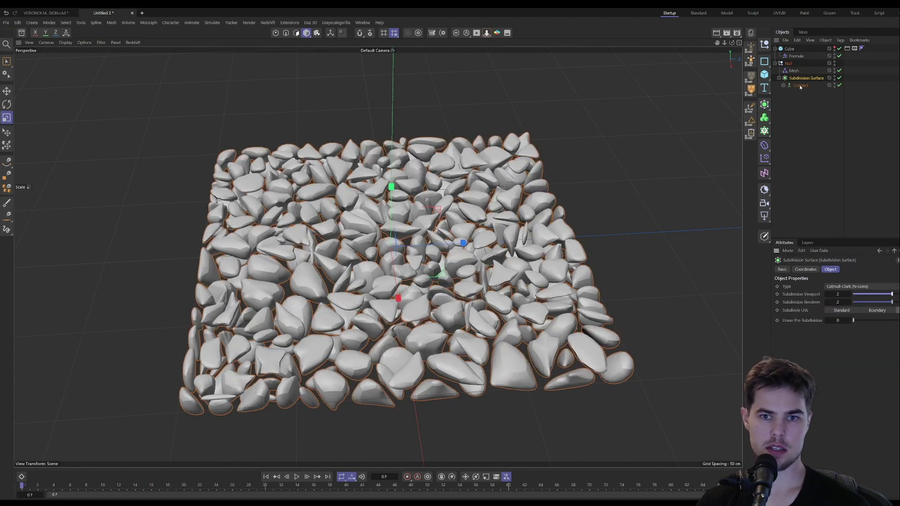
{"action": "left_click", "coordinate": [780, 78]}
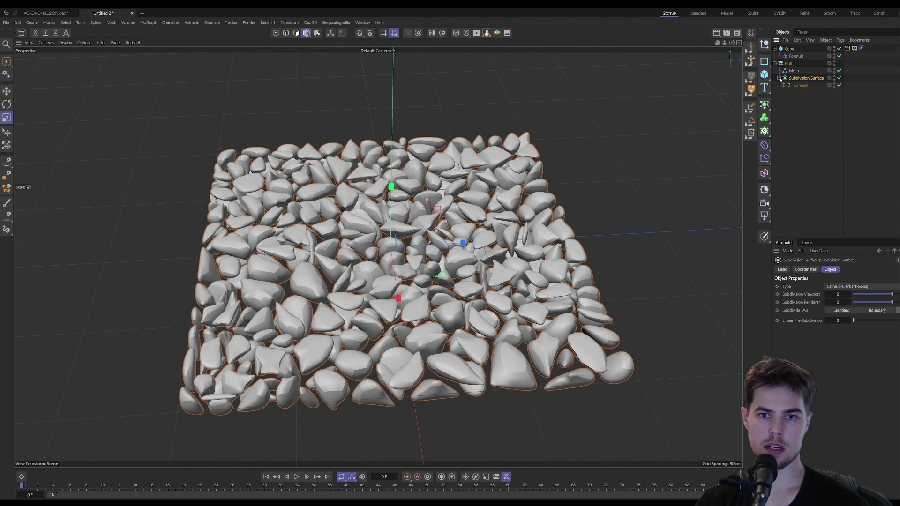
{"action": "left_click", "coordinate": [783, 85]}
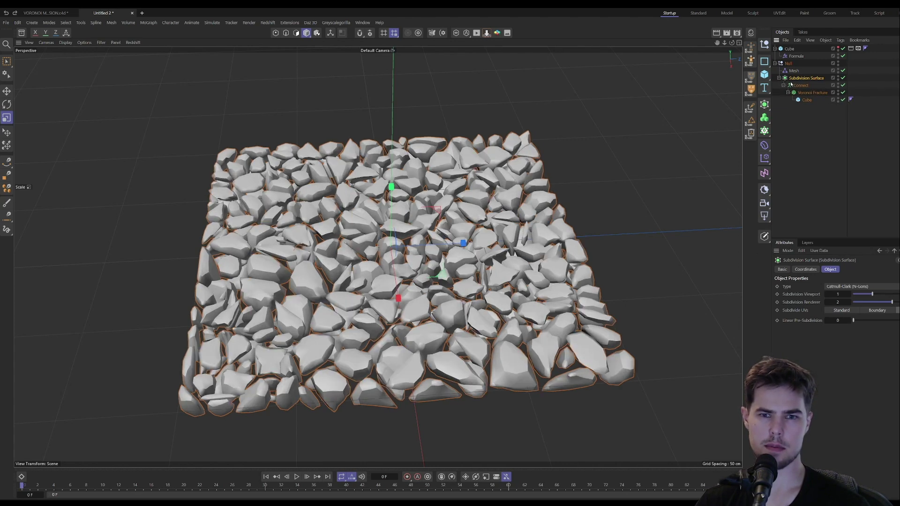
{"action": "key", "text": "Delete"}
Step: Wrap the Null holding the Mesh deformer and Connect object in a Subdivision Surface, and play the smoothed animation
{"action": "left_click", "coordinate": [788, 63]}
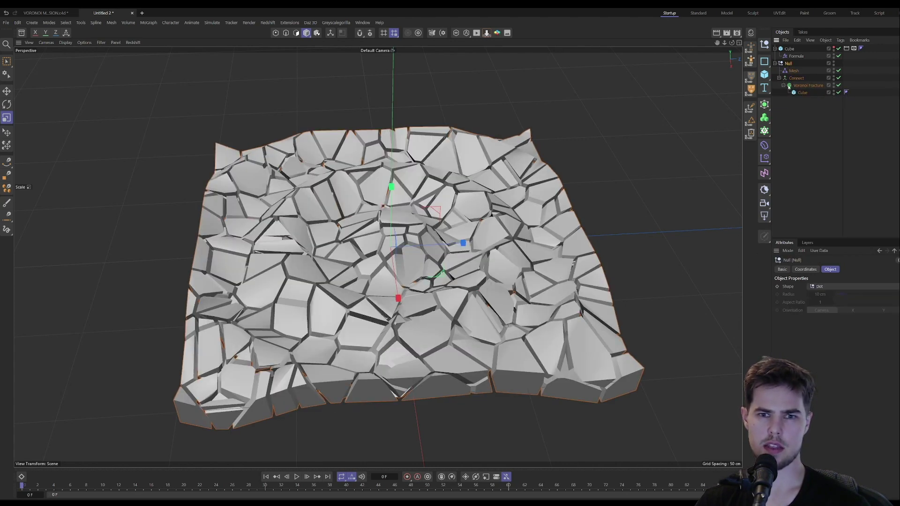
{"action": "left_click", "coordinate": [764, 104], "text": "alt"}
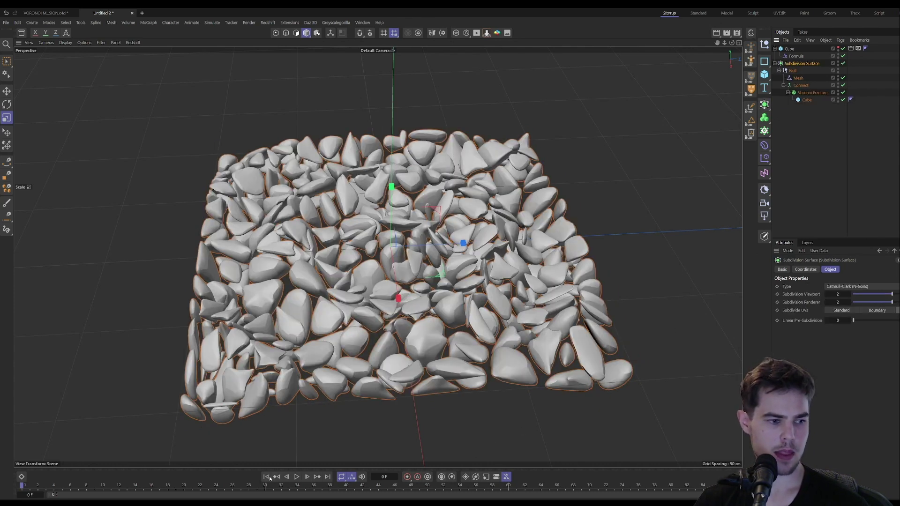
{"action": "left_click", "coordinate": [296, 477]}
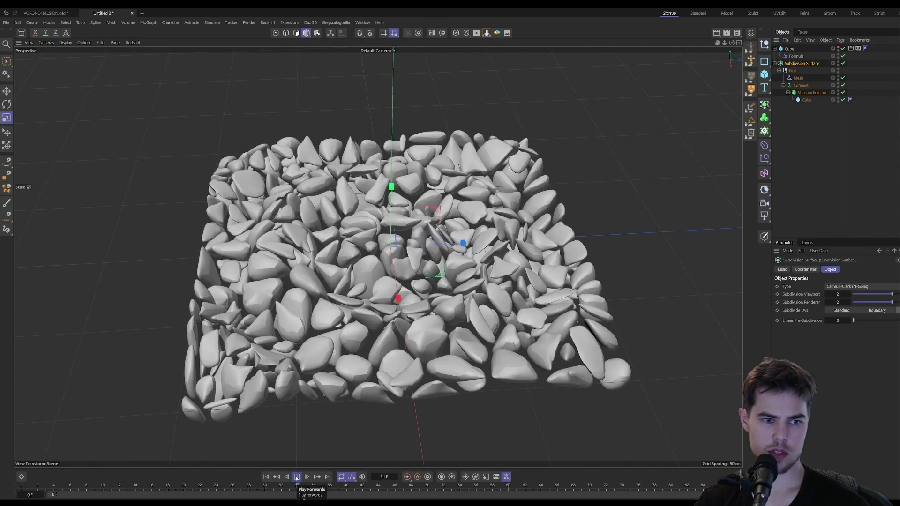
{"action": "scroll", "coordinate": [405, 256], "scroll_direction": "up", "scroll_amount": 5}
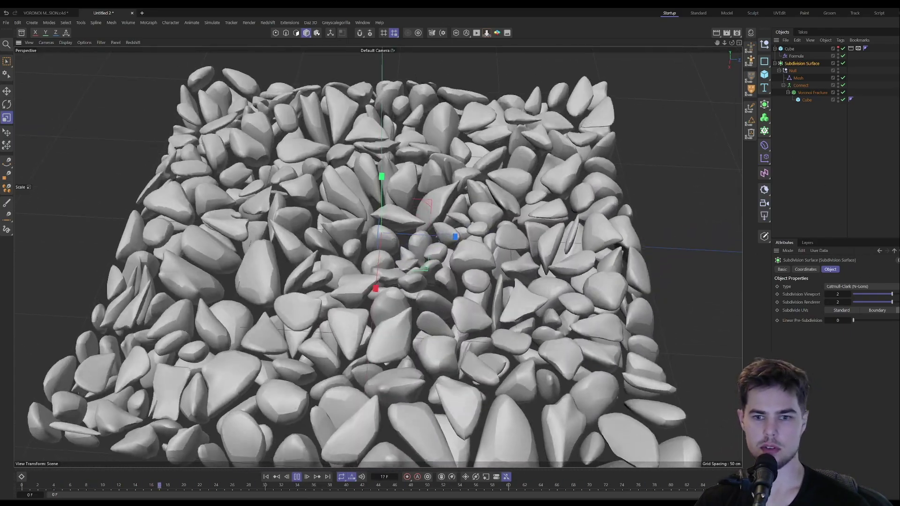
{"action": "left_click_drag", "start_coordinate": [892, 293], "coordinate": [893, 295]}
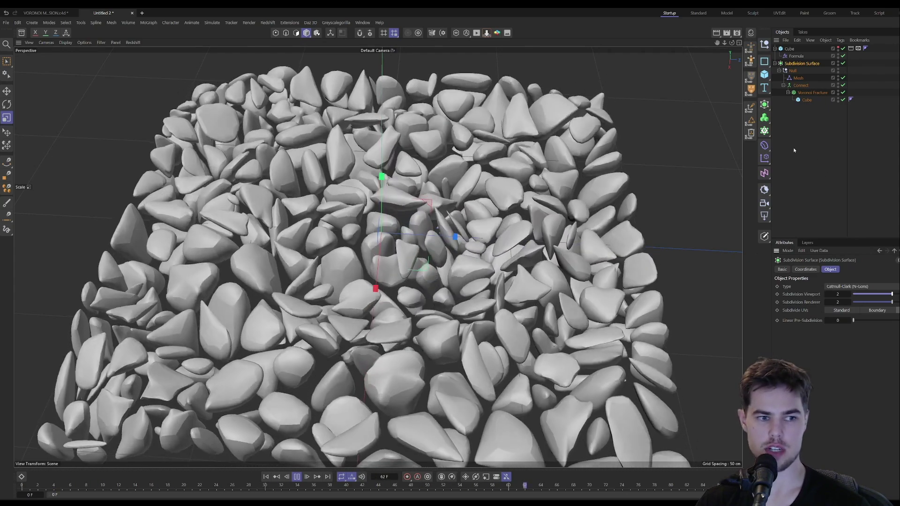
{"action": "key", "text": "F8"}
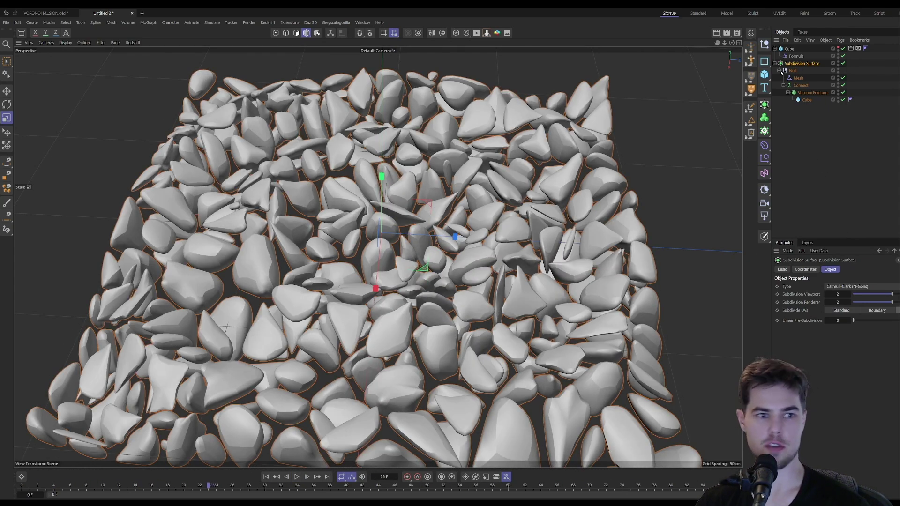
Step: Set the Voronoi Fracture's fragment offset to 0.8 cm, and reinitialize the Mesh deformer at frame 0
{"action": "left_click", "coordinate": [807, 94]}
{"action": "left_click_drag", "start_coordinate": [843, 328], "coordinate": [840, 328]}
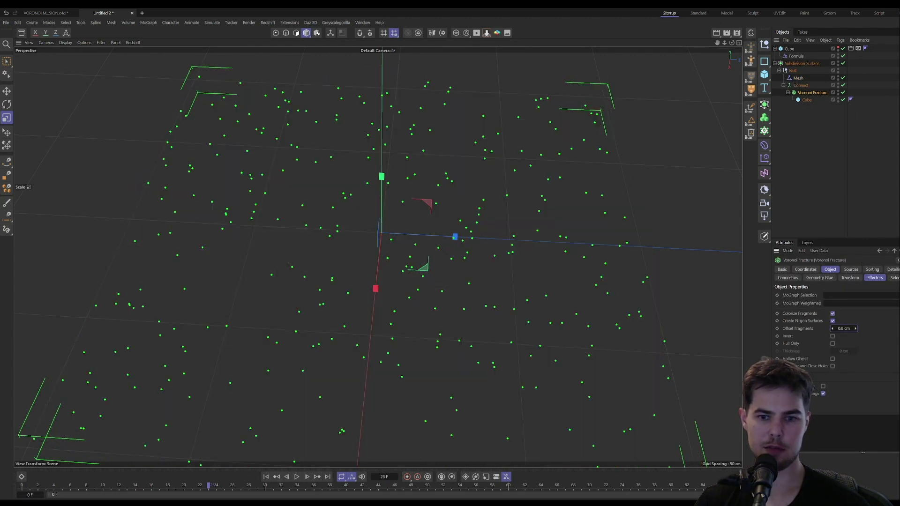
{"action": "left_click", "coordinate": [799, 79]}
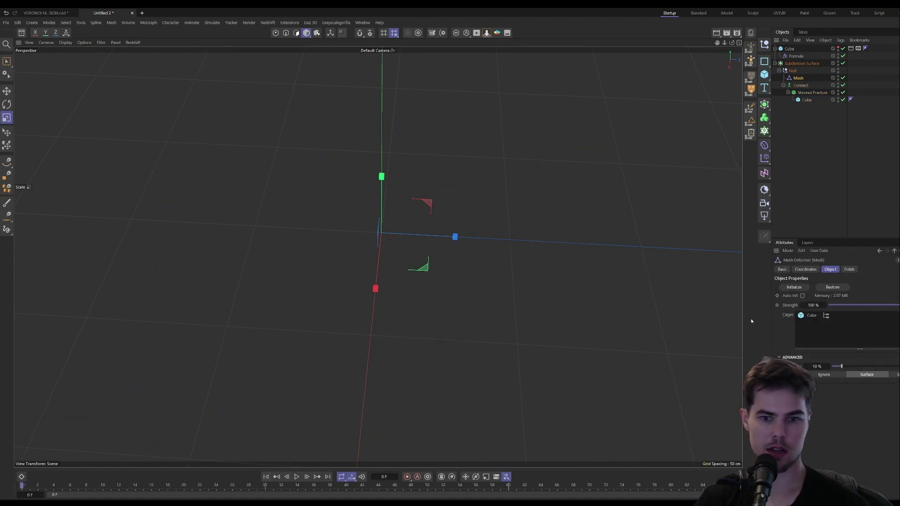
{"action": "left_click", "coordinate": [794, 288]}
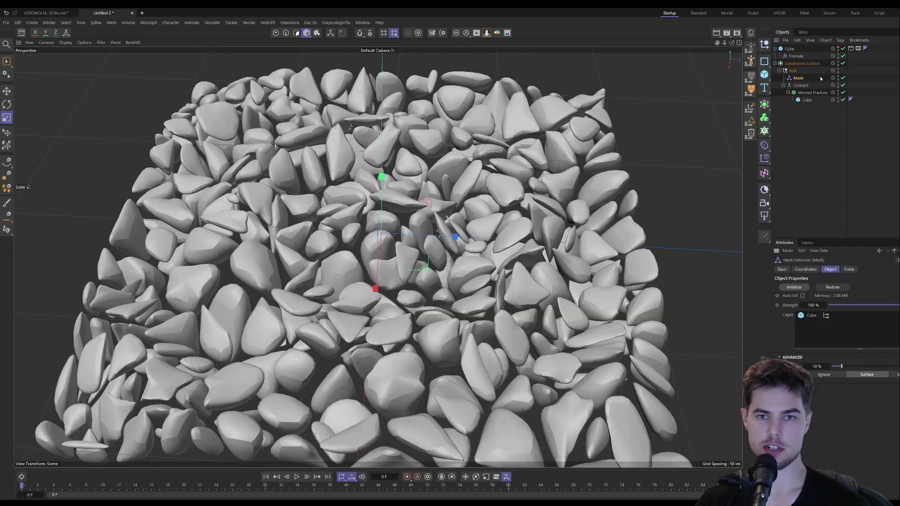
Step: With the Mesh deformer temporarily disabled, set the Voronoi Fracture's fragment offset to 0 cm, and reinitialize the re-enabled deformer
{"action": "left_click", "coordinate": [842, 78]}
{"action": "left_click", "coordinate": [812, 92]}
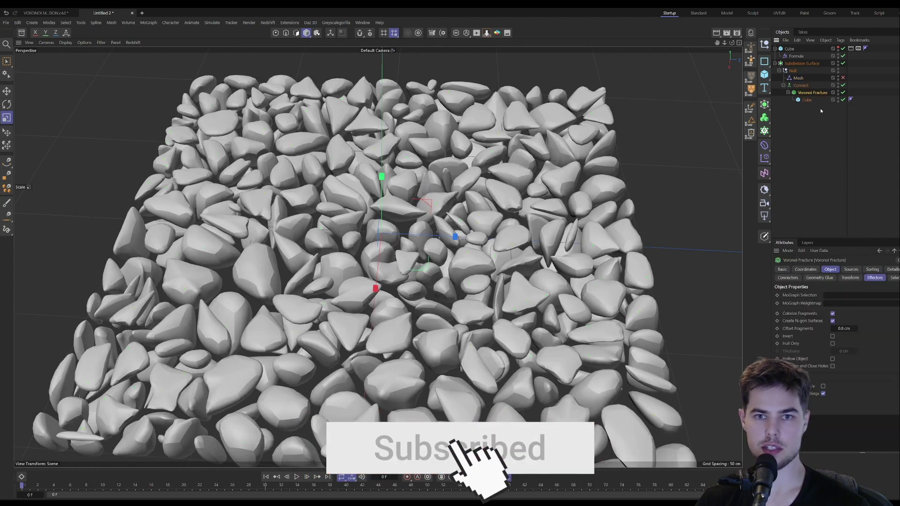
{"action": "mouse_move", "coordinate": [843, 328]}
{"action": "left_mouse_down"}
{"action": "mouse_move", "coordinate": [830, 328]}
{"action": "mouse_move", "coordinate": [841, 328]}
{"action": "left_mouse_up"}
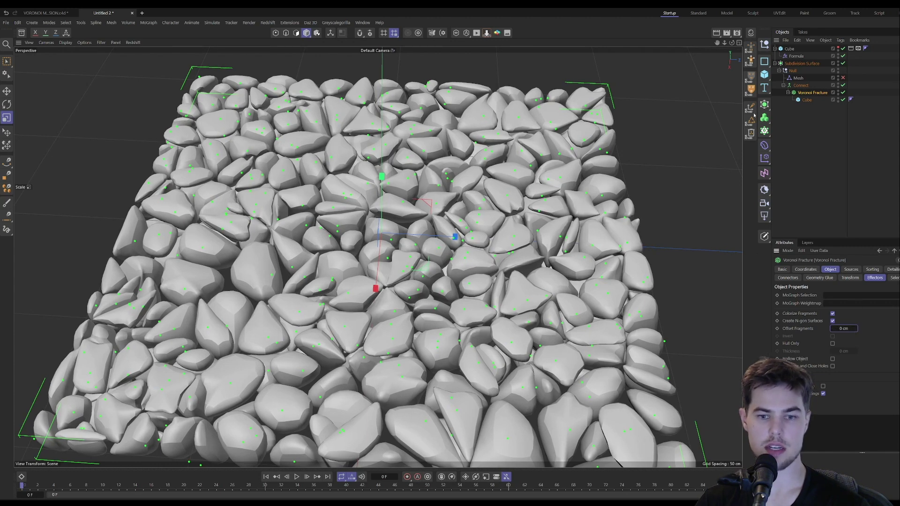
{"action": "left_click", "coordinate": [842, 78]}
{"action": "left_click", "coordinate": [798, 78]}
{"action": "left_click", "coordinate": [802, 288]}
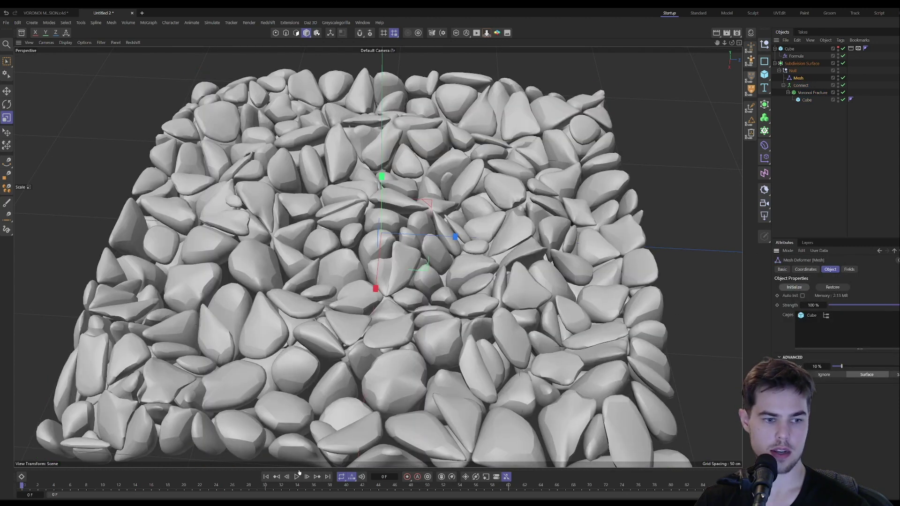
Step: Play the animation and inspect the rippling stones up close from several angles
{"action": "left_click", "coordinate": [295, 476]}
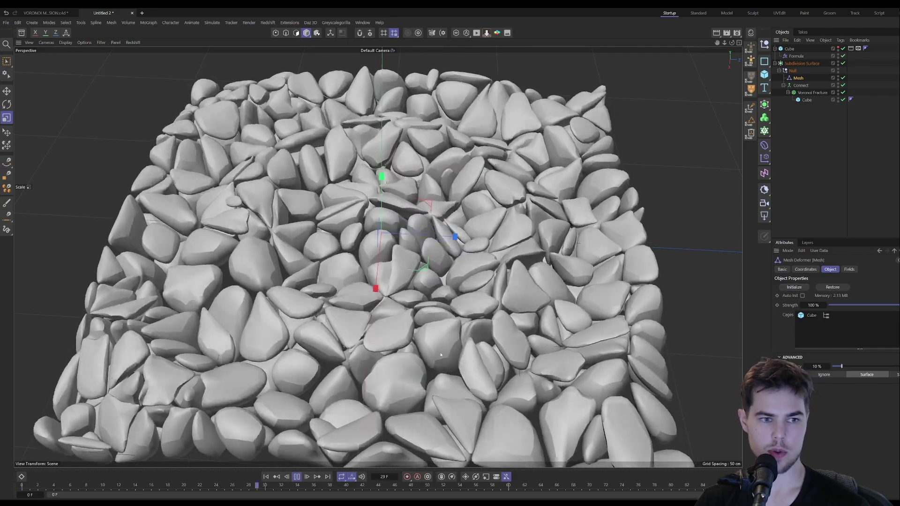
{"action": "left_click_drag", "start_coordinate": [441, 277], "coordinate": [407, 300], "text": "alt"}
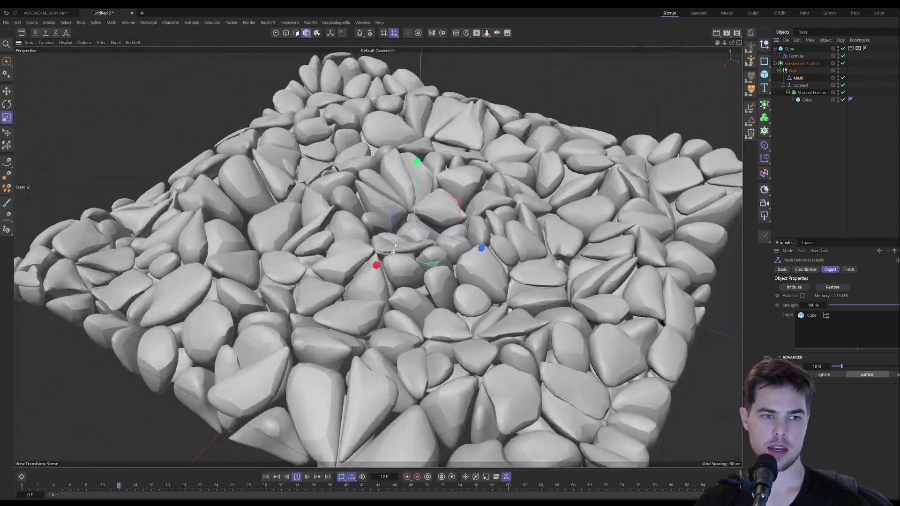
{"action": "scroll", "coordinate": [395, 245], "scroll_direction": "up", "scroll_amount": 5}
{"action": "mouse_move", "coordinate": [413, 225]}
{"action": "middle_mouse_down", "text": "alt"}
{"action": "mouse_move", "coordinate": [383, 230]}
{"action": "mouse_move", "coordinate": [418, 219]}
{"action": "middle_mouse_up", "text": "alt"}
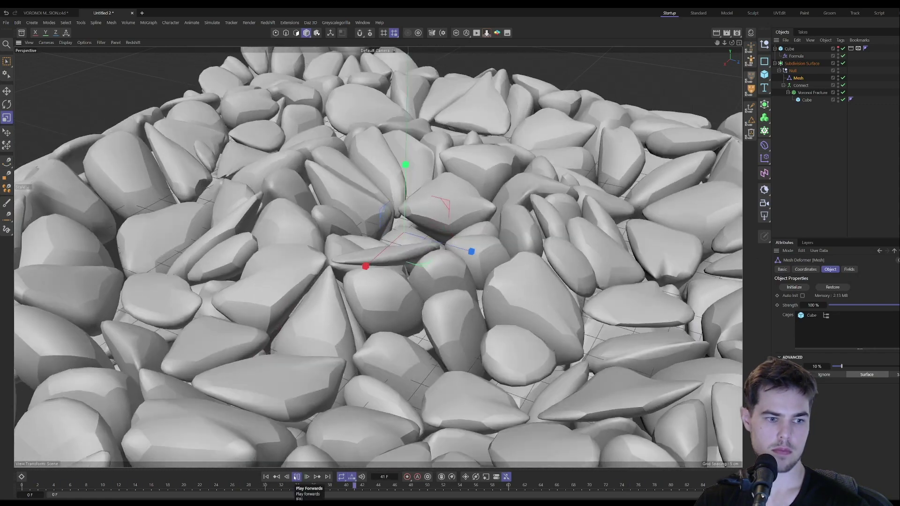
{"action": "left_click", "coordinate": [296, 477]}
{"action": "left_click_drag", "start_coordinate": [460, 321], "coordinate": [452, 328], "text": "alt"}
{"action": "middle_click_drag", "start_coordinate": [482, 327], "coordinate": [430, 306], "text": "alt"}
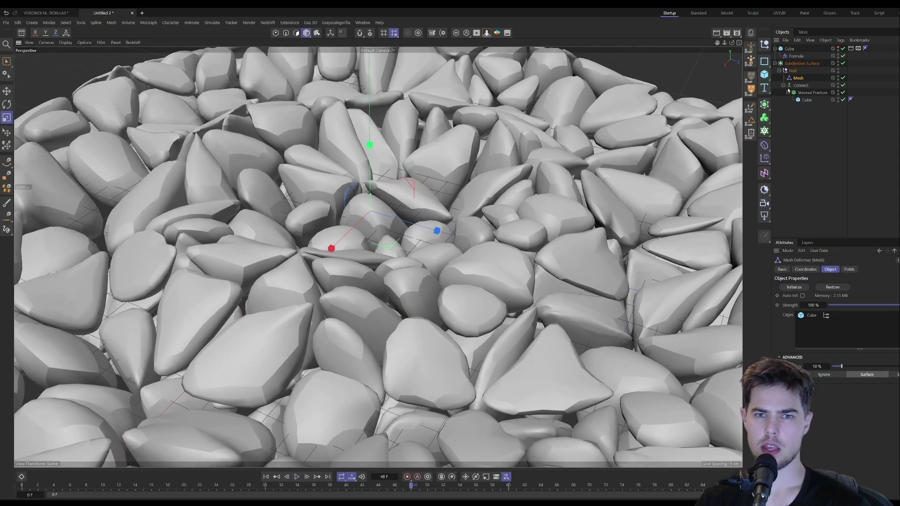
Step: Examine the Formula deformer's keyframed expression in the finished Voronoi project, and return to the untitled scene
{"action": "left_click", "coordinate": [52, 14]}
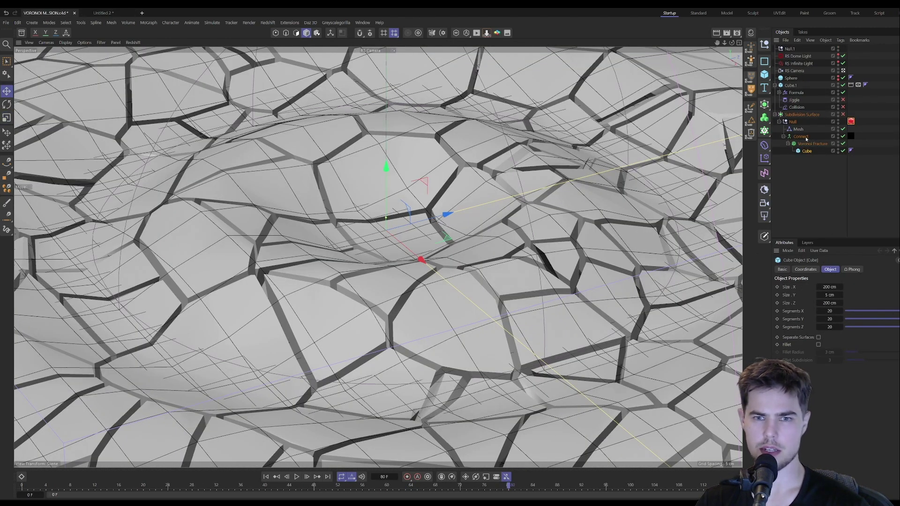
{"action": "left_click", "coordinate": [795, 94]}
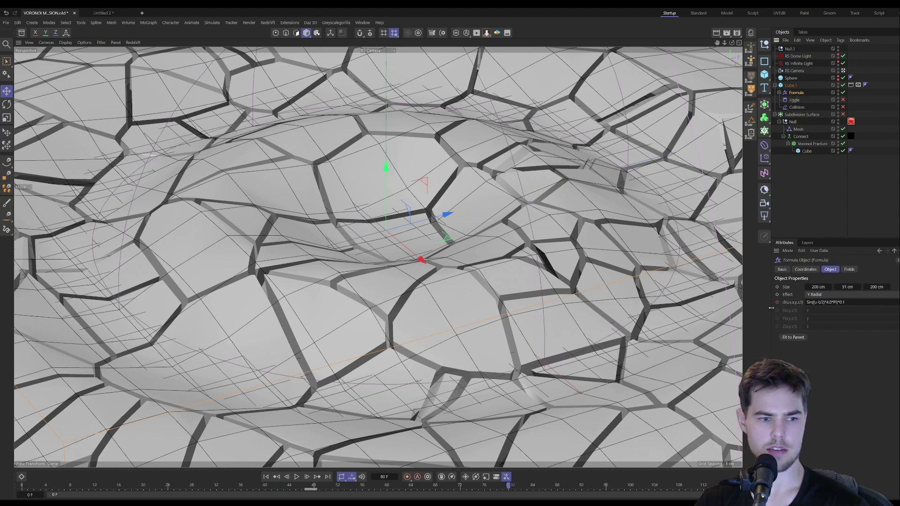
{"action": "left_click", "coordinate": [266, 477]}
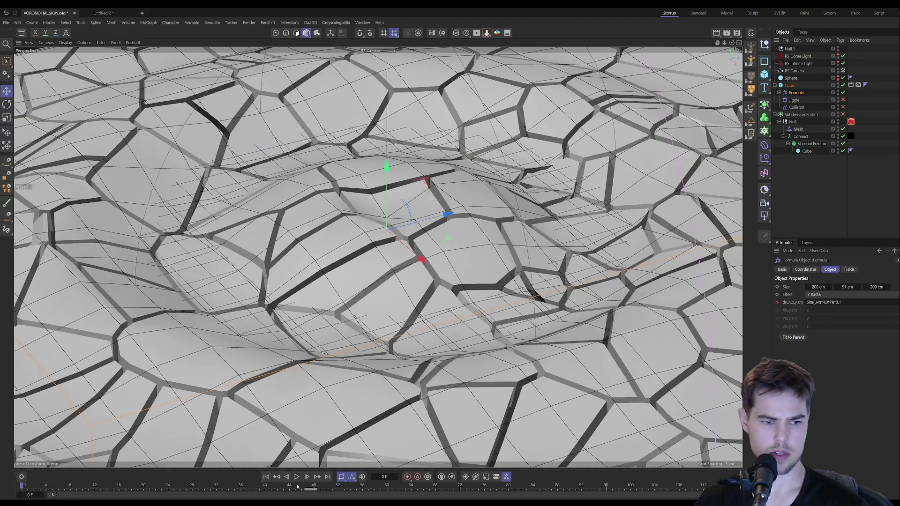
{"action": "left_click_drag", "start_coordinate": [312, 487], "coordinate": [22, 486]}
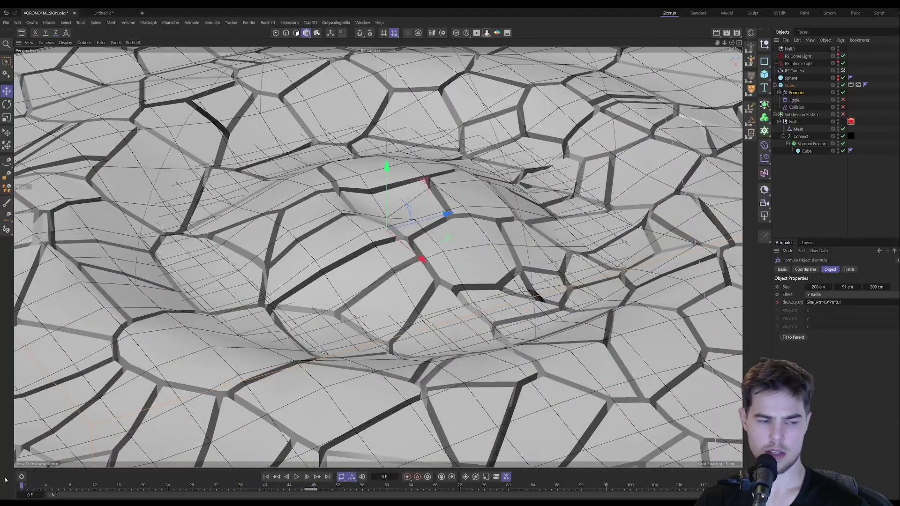
{"action": "left_click", "coordinate": [108, 13]}
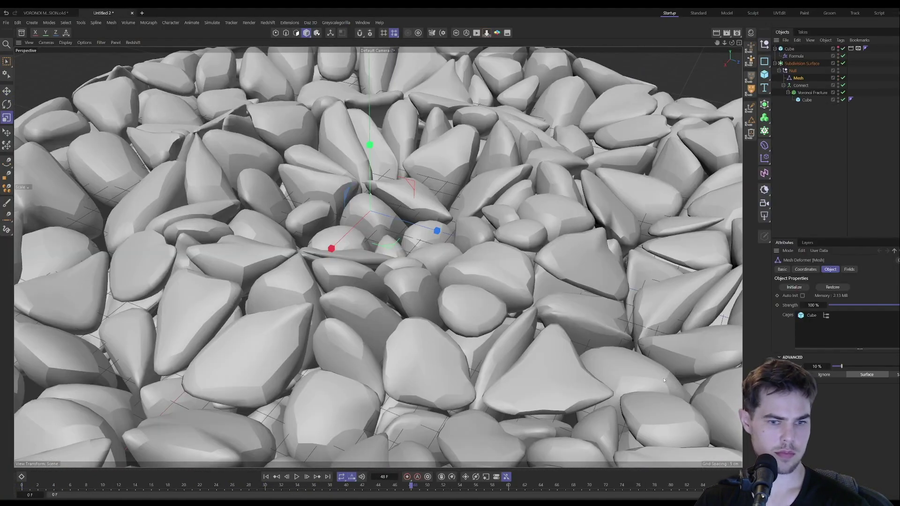
Step: Keyframe the Formula deformer's current radial expression at frame 40, and advance one frame
{"action": "left_click", "coordinate": [796, 56]}
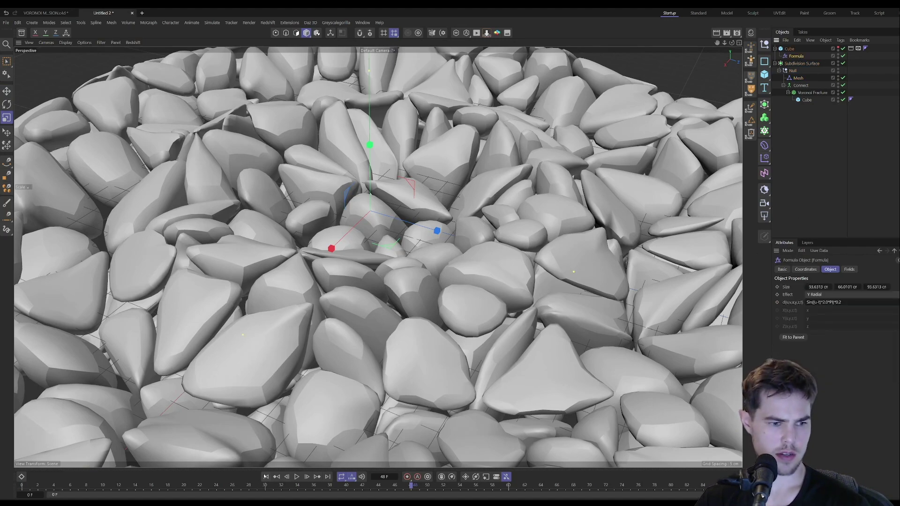
{"action": "left_click", "coordinate": [295, 476]}
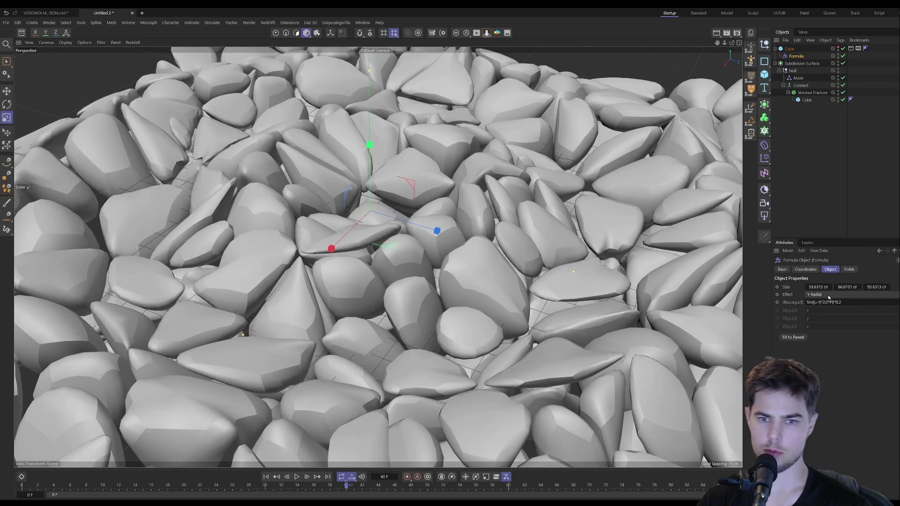
{"action": "left_click", "coordinate": [777, 302]}
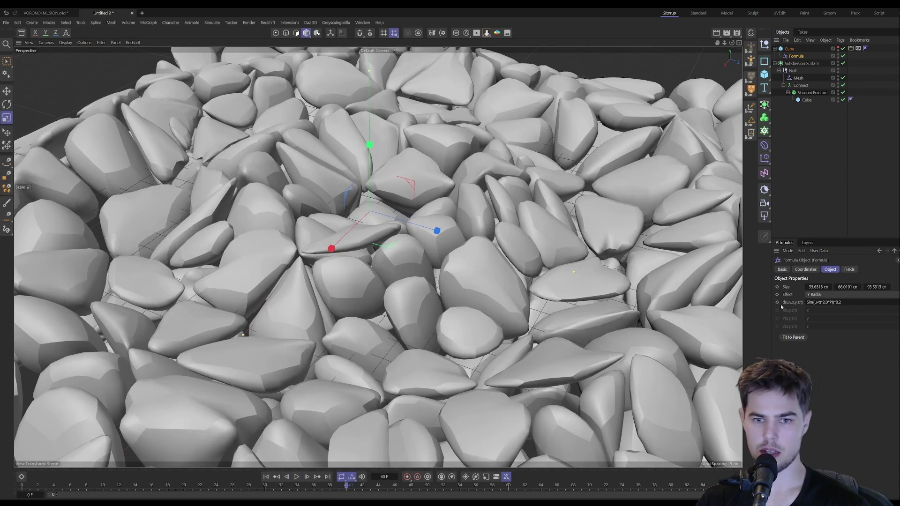
{"action": "key", "text": "g"}
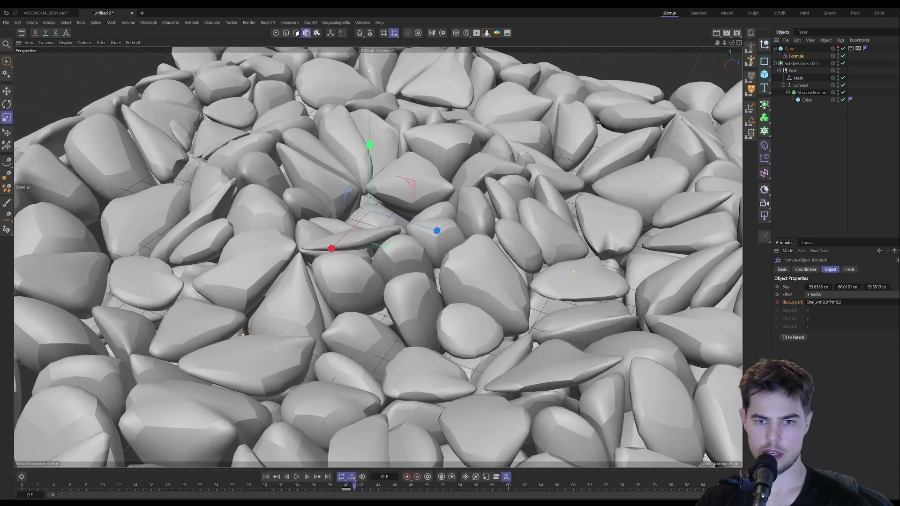
Step: Set the Formula deformer's expression at frame 41 to Sin((u-t/2)*2.0*PI)*0.2, keyframe it, and play the animation
{"action": "left_click", "coordinate": [819, 302]}
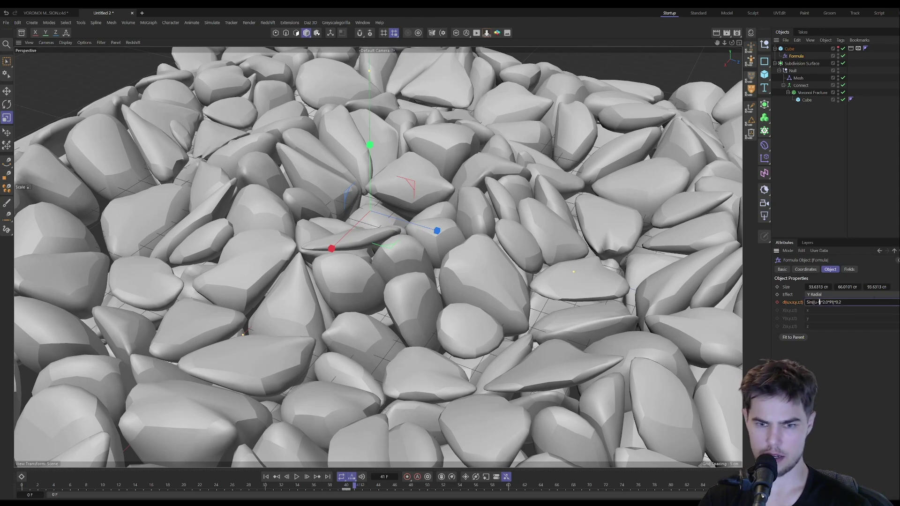
{"action": "type", "text": "t/2)"}
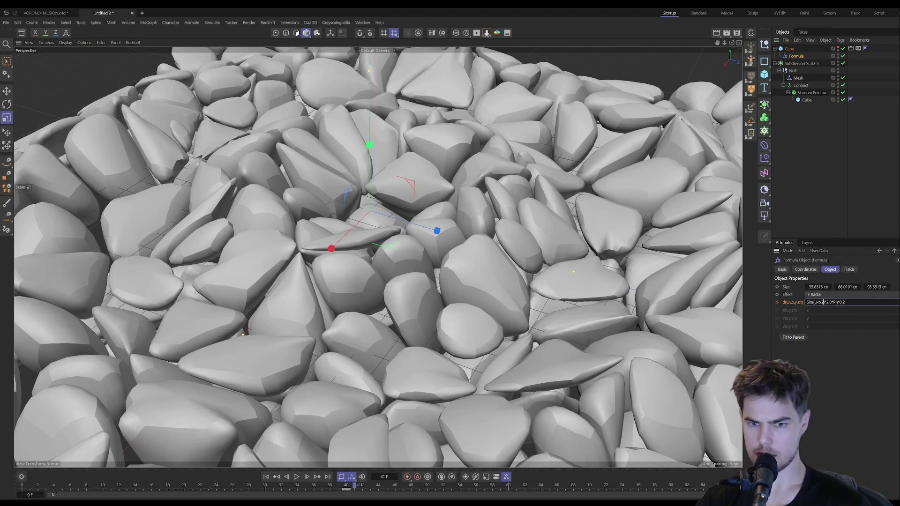
{"action": "key", "text": "Return"}
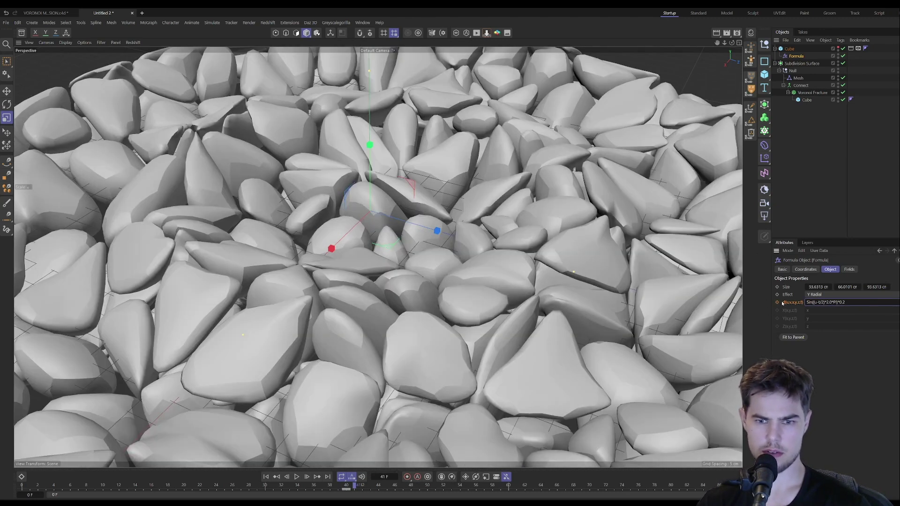
{"action": "left_click", "coordinate": [297, 476]}
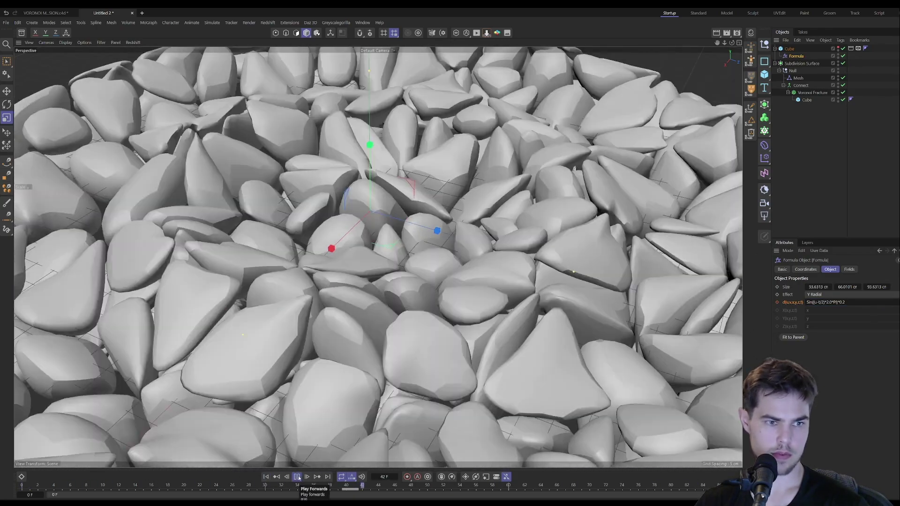
Step: Try the Formula deformer's two expression keyframes at frames 30 and 31, and preview the animation from the start
{"action": "left_click_drag", "start_coordinate": [362, 486], "coordinate": [259, 486]}
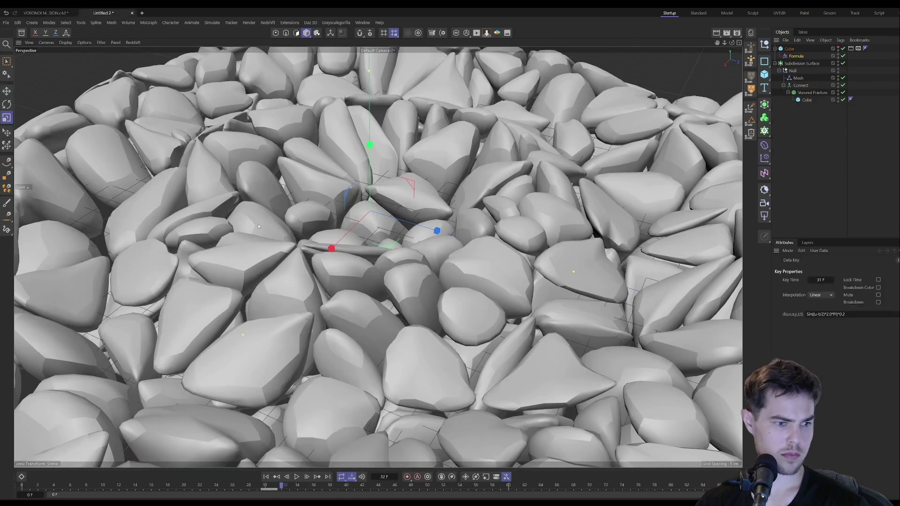
{"action": "left_click_drag", "start_coordinate": [277, 489], "coordinate": [297, 489]}
{"action": "left_click", "coordinate": [296, 477]}
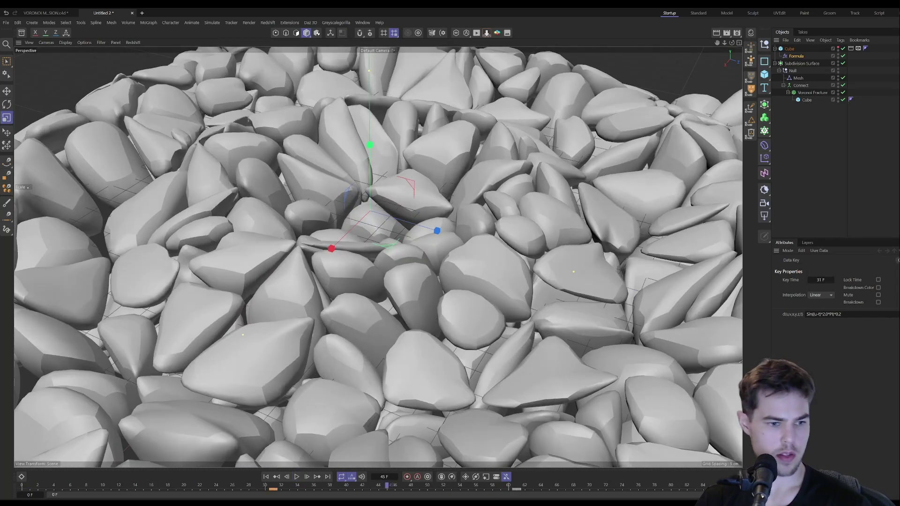
{"action": "left_click_drag", "start_coordinate": [519, 490], "coordinate": [311, 496]}
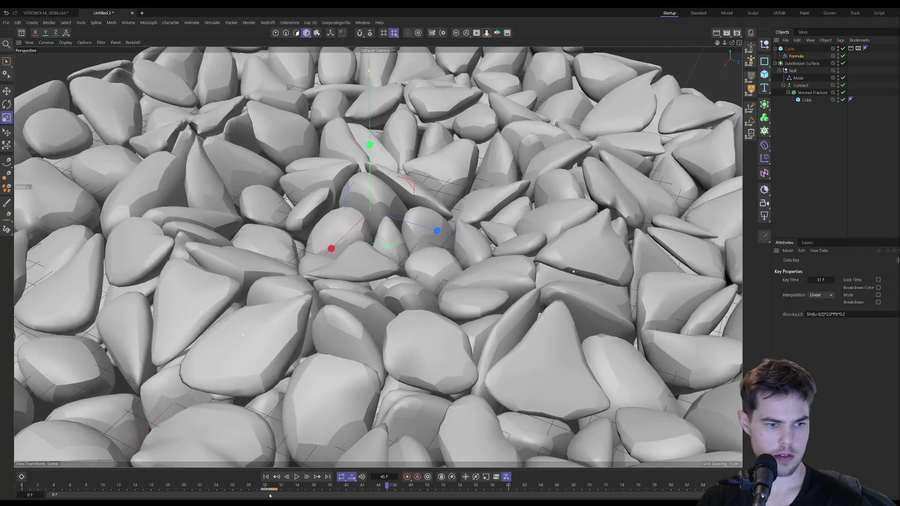
{"action": "left_click", "coordinate": [265, 476]}
{"action": "left_click", "coordinate": [297, 476]}
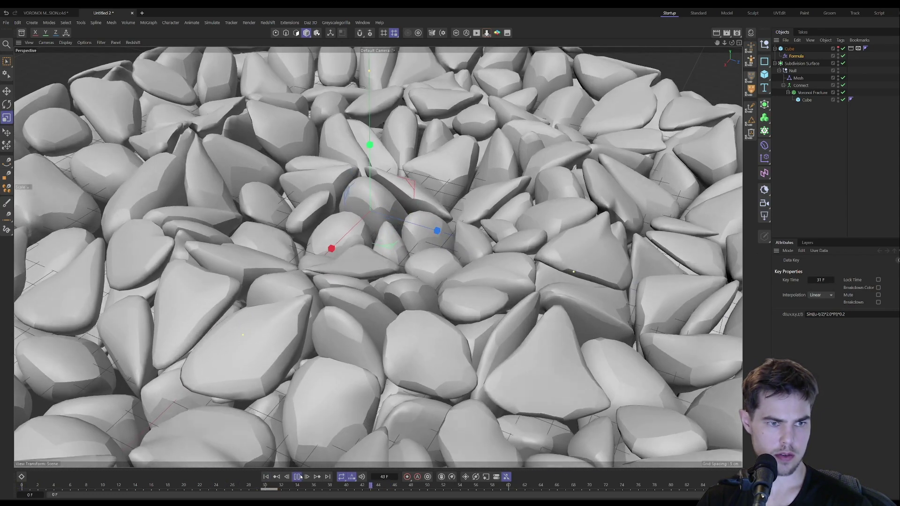
{"action": "left_click", "coordinate": [298, 477]}
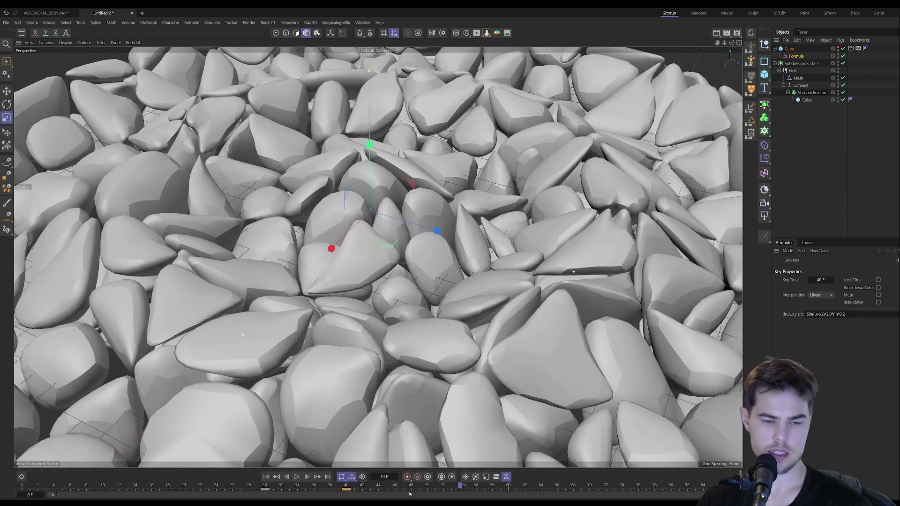
Step: Move the Formula deformer's two expression keyframes to frames 60 and 61, and replay the animation from the start
{"action": "left_click_drag", "start_coordinate": [442, 494], "coordinate": [517, 493]}
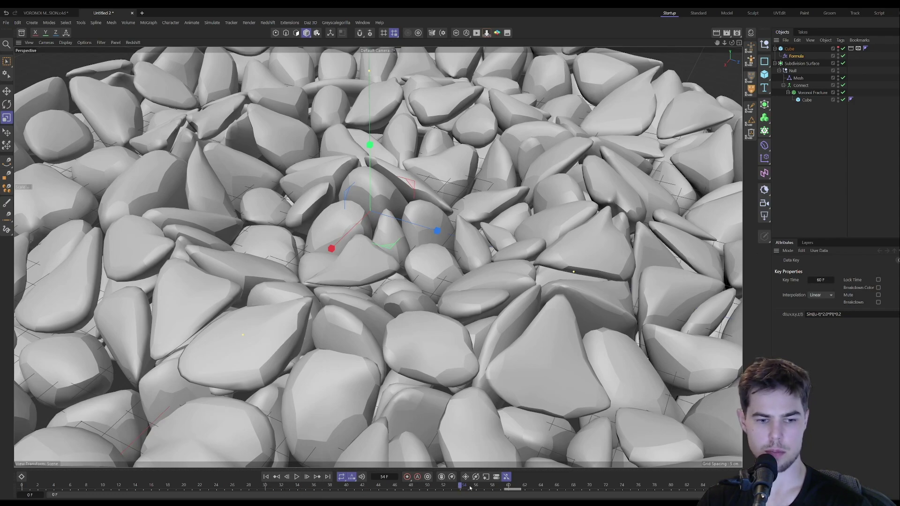
{"action": "left_click", "coordinate": [265, 476]}
{"action": "left_click", "coordinate": [296, 476]}
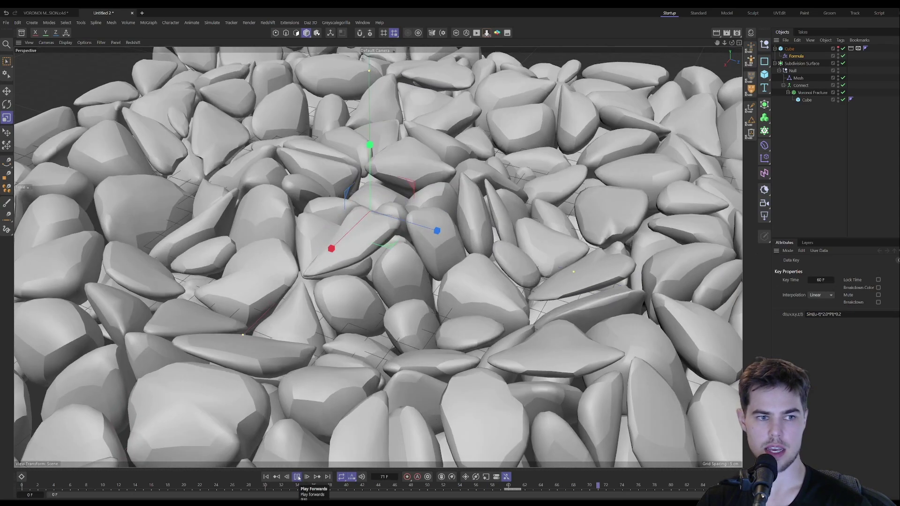
{"action": "left_click", "coordinate": [297, 477]}
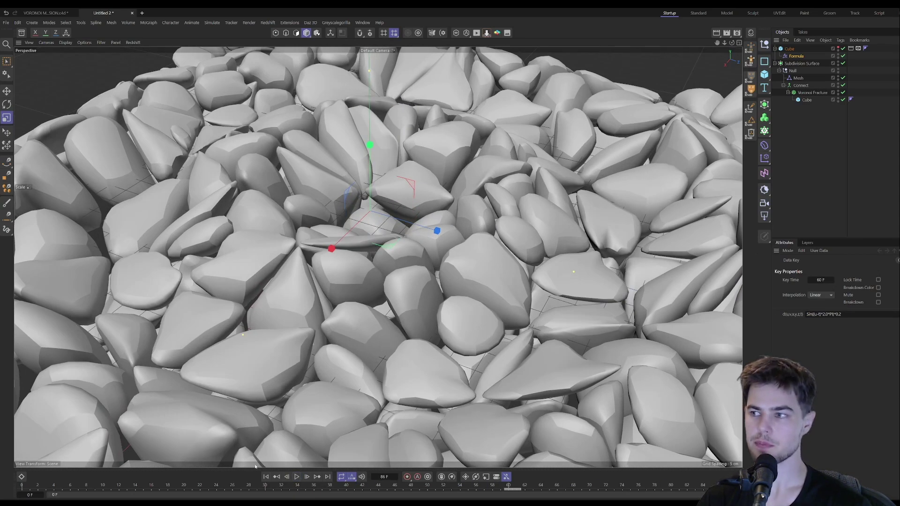
Step: Review the outer cube's and the Formula deformer's properties, and replay the ripple from frame 0
{"action": "left_click", "coordinate": [789, 49]}
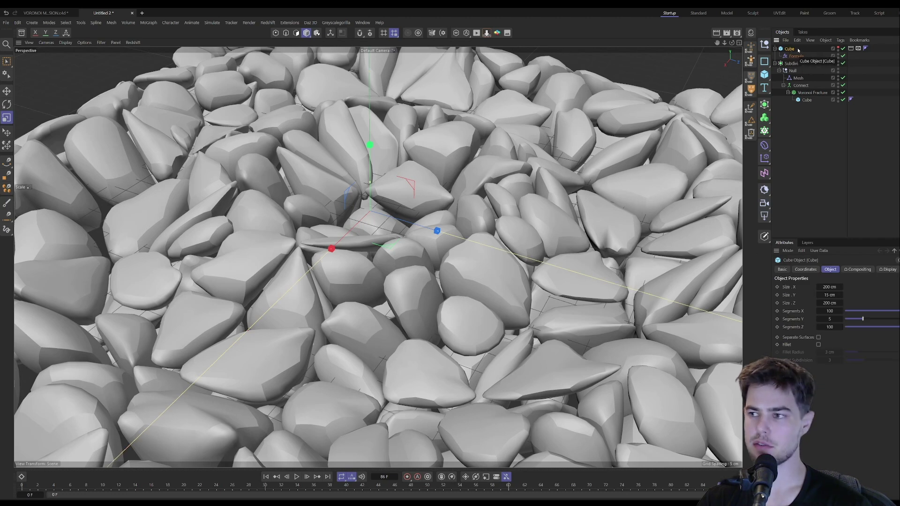
{"action": "left_click", "coordinate": [802, 56]}
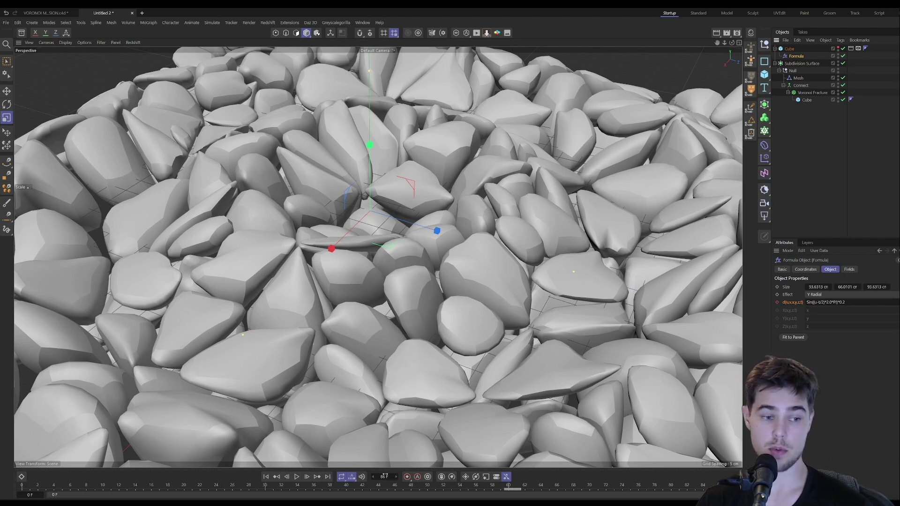
{"action": "left_click", "coordinate": [265, 476]}
{"action": "left_click", "coordinate": [296, 476]}
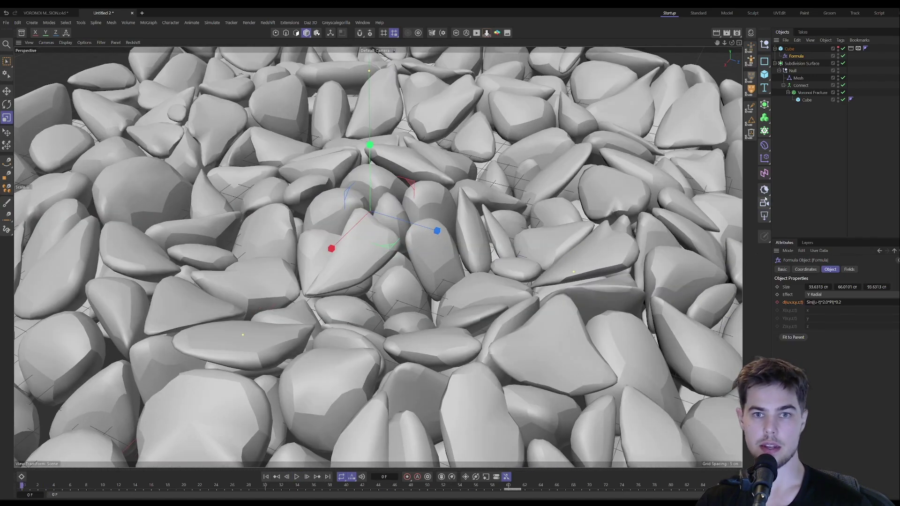
Step: Add a Redshift camera, set its focal length to about 131.8 mm, and frame the stones close up from an angled view
{"action": "left_click", "coordinate": [764, 202]}
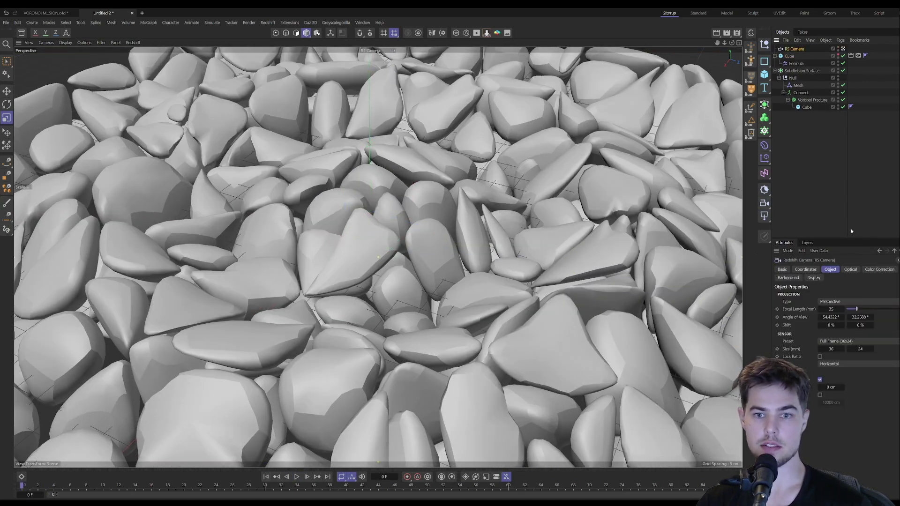
{"action": "left_click_drag", "start_coordinate": [878, 308], "coordinate": [898, 310]}
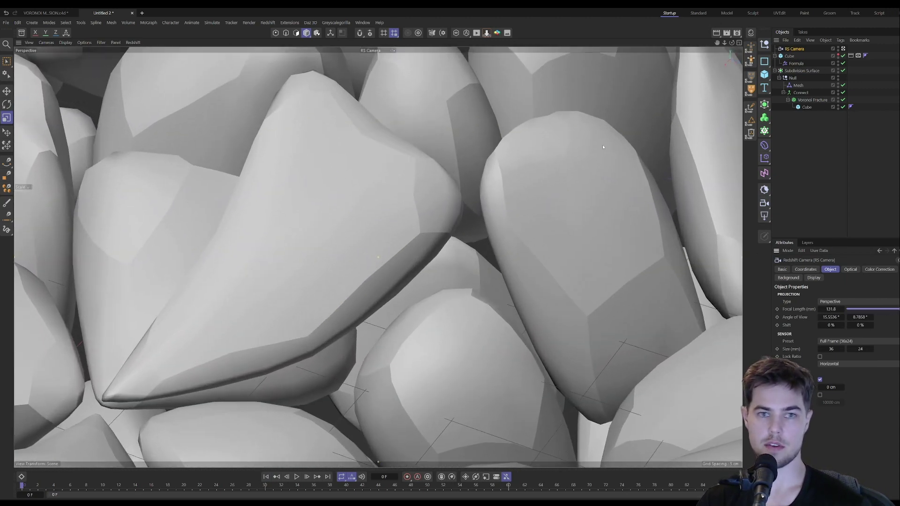
{"action": "scroll", "coordinate": [384, 156], "scroll_direction": "down", "scroll_amount": 8}
{"action": "middle_click_drag", "start_coordinate": [362, 130], "coordinate": [362, 225], "text": "alt"}
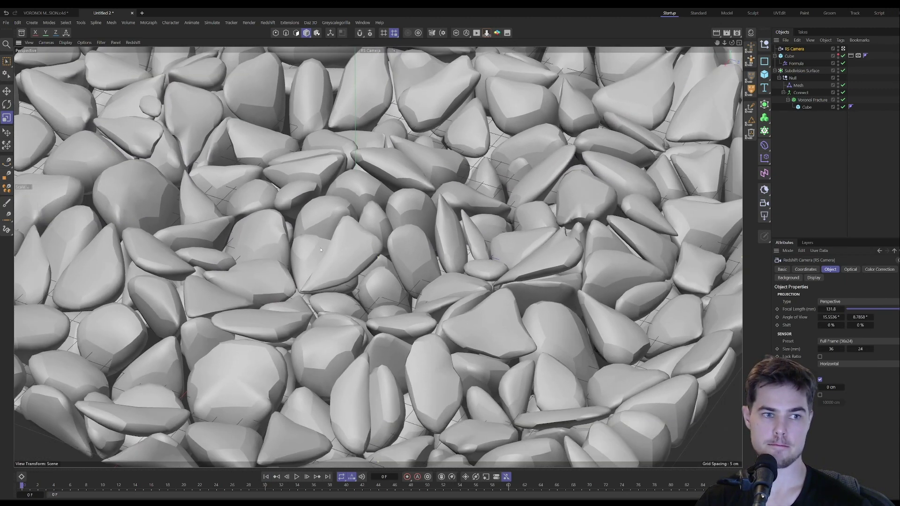
{"action": "left_click_drag", "start_coordinate": [322, 247], "coordinate": [338, 225], "text": "alt"}
{"action": "right_click_drag", "start_coordinate": [338, 224], "coordinate": [465, 147], "text": "alt"}
{"action": "middle_click_drag", "start_coordinate": [392, 179], "coordinate": [398, 205], "text": "alt"}
{"action": "left_click_drag", "start_coordinate": [398, 204], "coordinate": [396, 209], "text": "alt"}
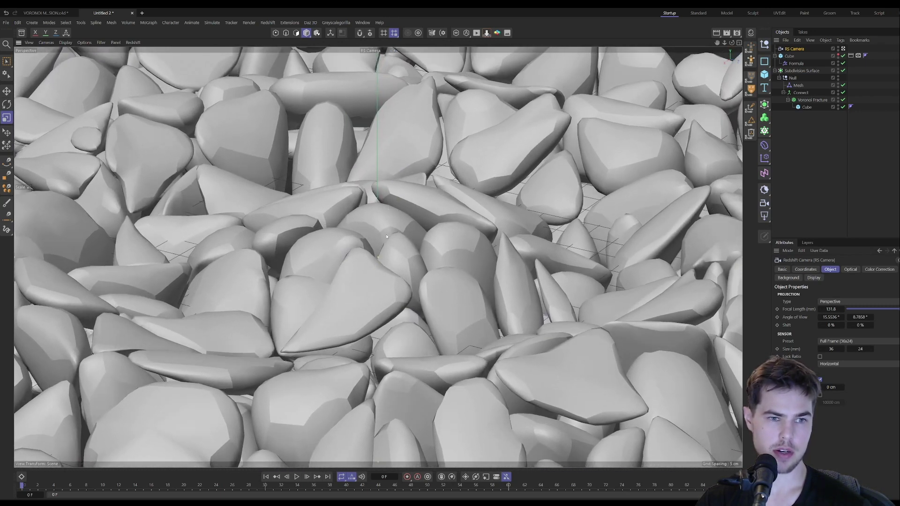
{"action": "right_click_drag", "start_coordinate": [382, 241], "coordinate": [357, 232], "text": "alt"}
{"action": "middle_click_drag", "start_coordinate": [357, 232], "coordinate": [389, 218], "text": "alt"}
{"action": "left_click_drag", "start_coordinate": [389, 218], "coordinate": [479, 203], "text": "alt"}
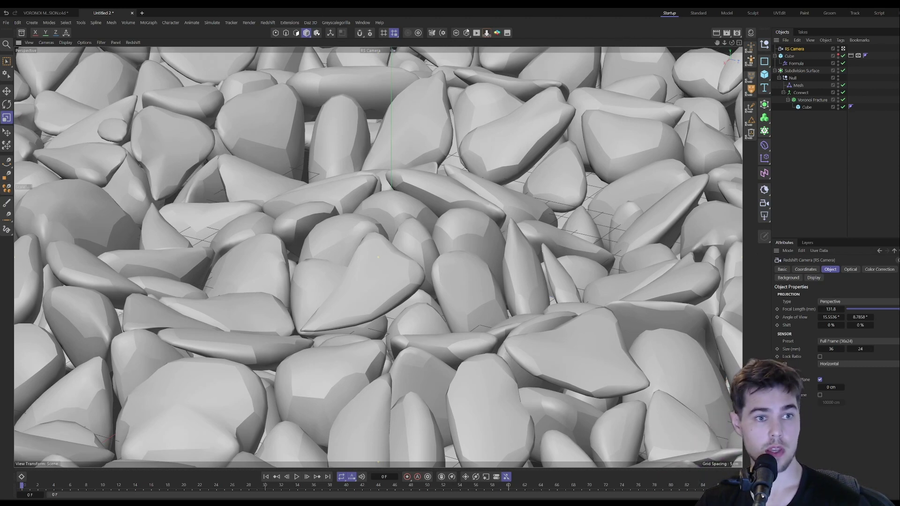
Step: Dock the Redshift RenderView beside the viewport, and briefly compare the scene with the finished Voronoi project
{"action": "left_click", "coordinate": [490, 35]}
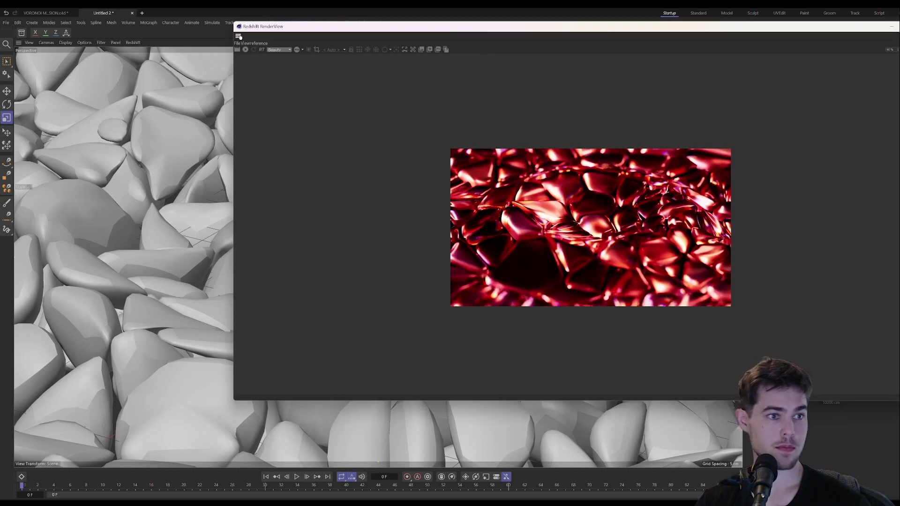
{"action": "left_click_drag", "start_coordinate": [239, 37], "coordinate": [43, 120]}
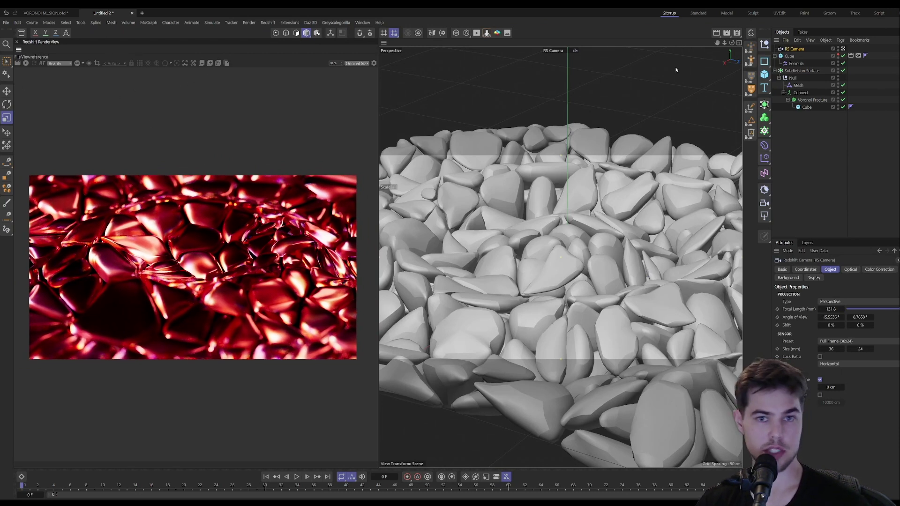
{"action": "left_click", "coordinate": [46, 12]}
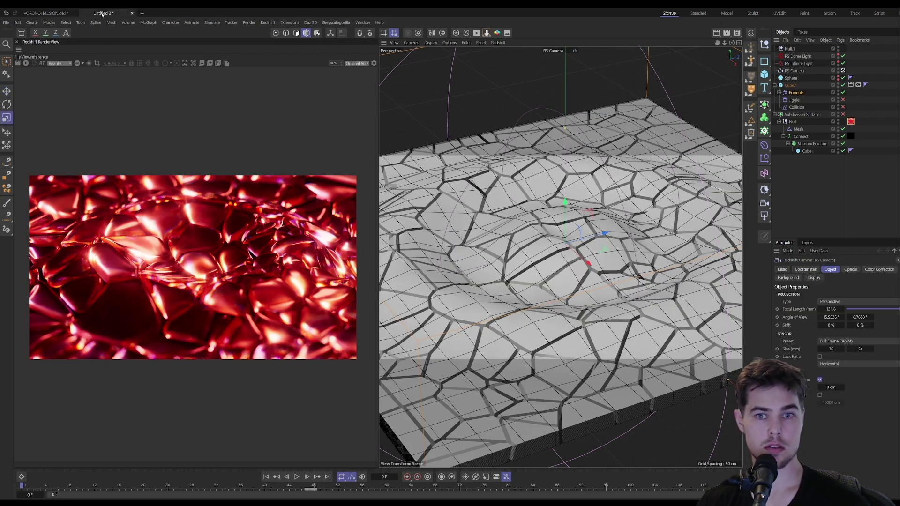
{"action": "left_click", "coordinate": [103, 13]}
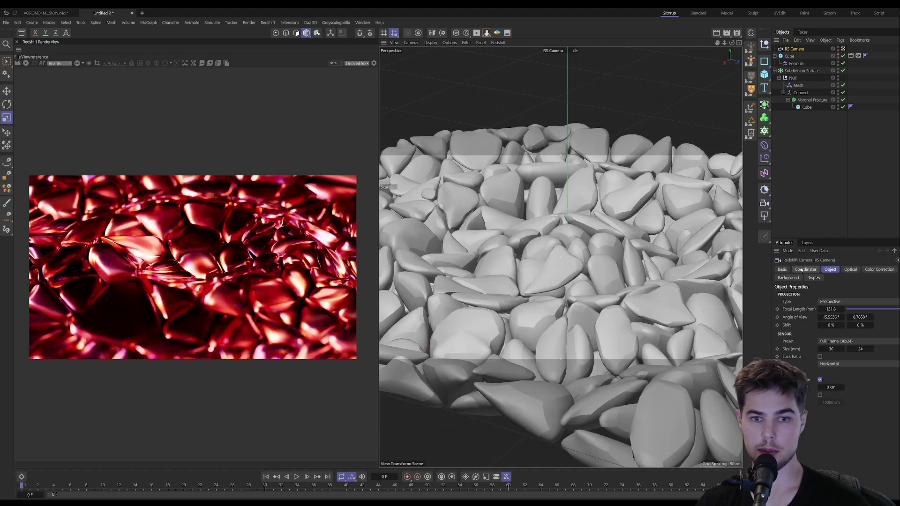
Step: Add a Redshift dome light and assign the library's hdr-light-studio_02 HDRI as its texture
{"action": "left_click_drag", "start_coordinate": [765, 217], "coordinate": [797, 281]}
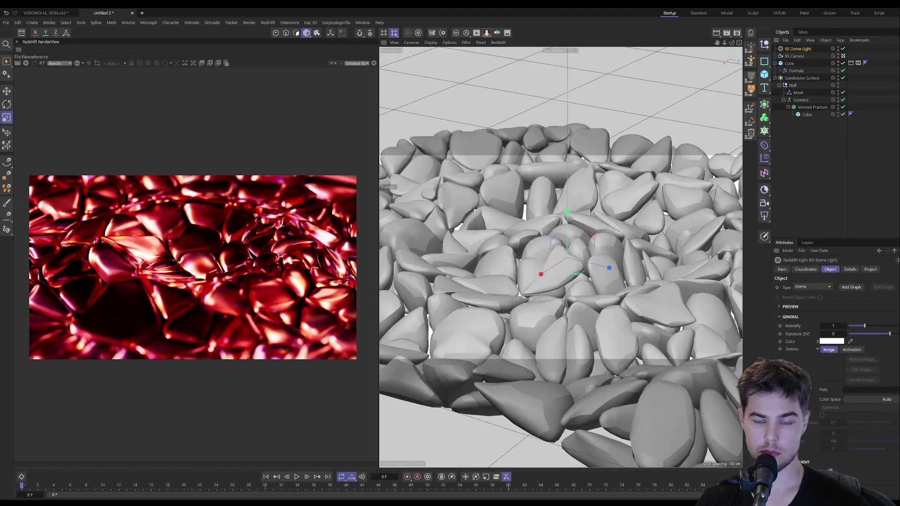
{"action": "left_click", "coordinate": [21, 32]}
{"action": "left_click", "coordinate": [35, 148]}
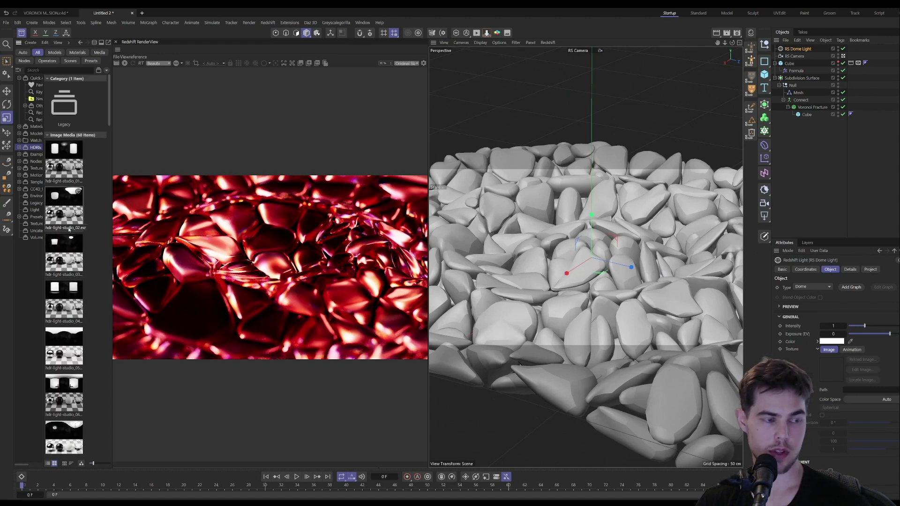
{"action": "scroll", "coordinate": [70, 312], "scroll_direction": "down", "scroll_amount": 5}
{"action": "scroll", "coordinate": [71, 281], "scroll_direction": "up", "scroll_amount": 5}
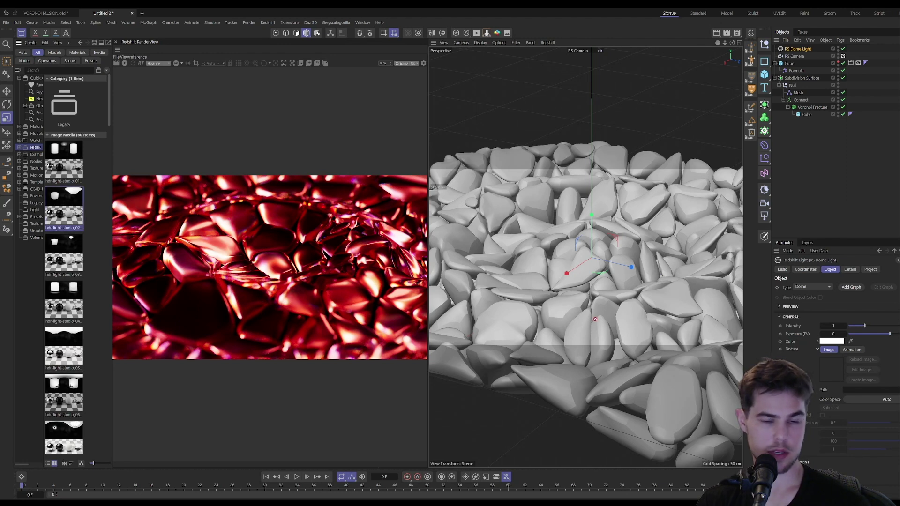
{"action": "left_click_drag", "start_coordinate": [647, 334], "coordinate": [850, 391]}
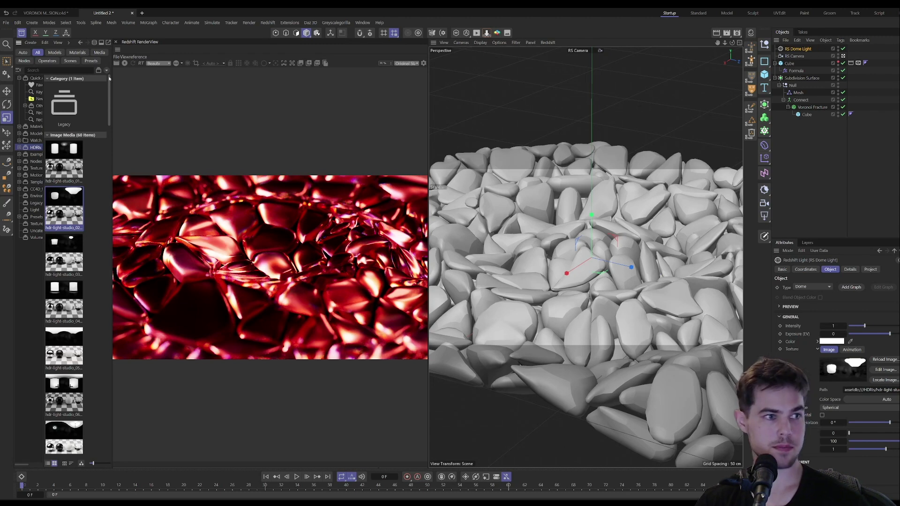
{"action": "left_click", "coordinate": [21, 33]}
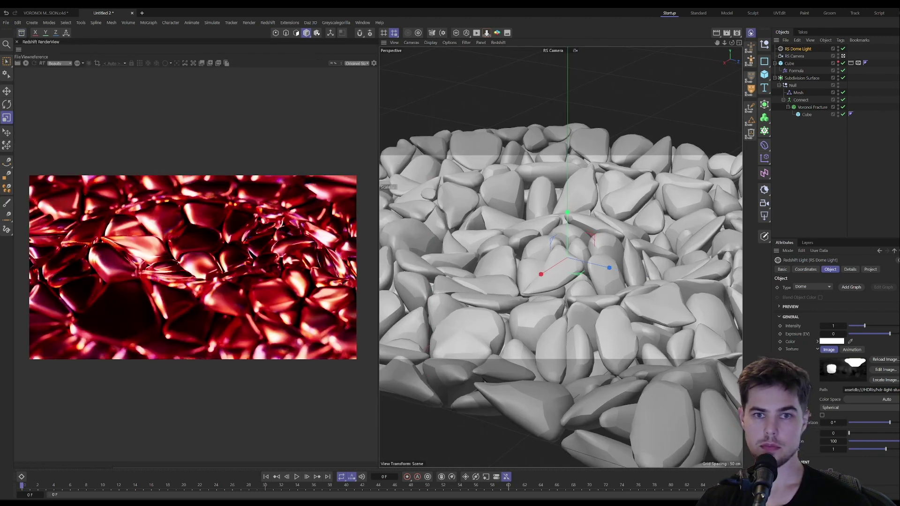
Step: Create a new Redshift material and apply it to the Connect object
{"action": "left_click", "coordinate": [750, 33]}
{"action": "left_click", "coordinate": [714, 53]}
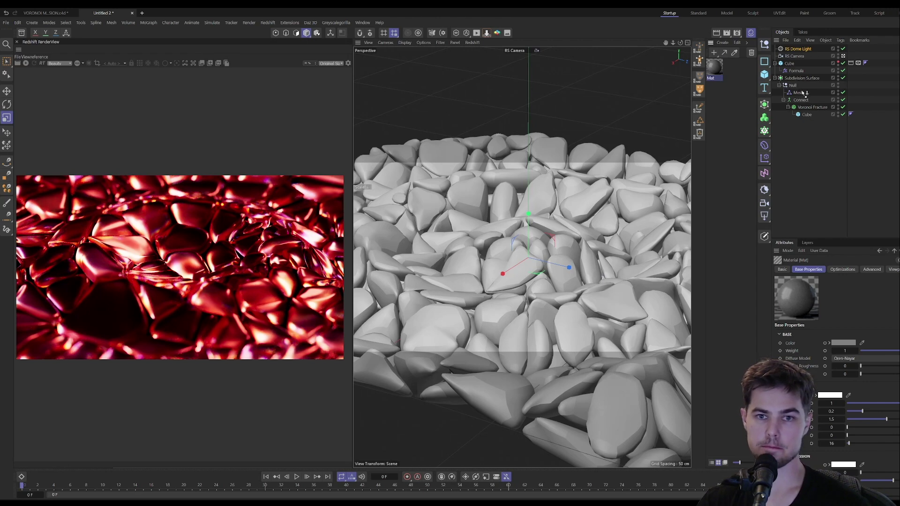
{"action": "left_click_drag", "start_coordinate": [805, 102], "coordinate": [802, 101]}
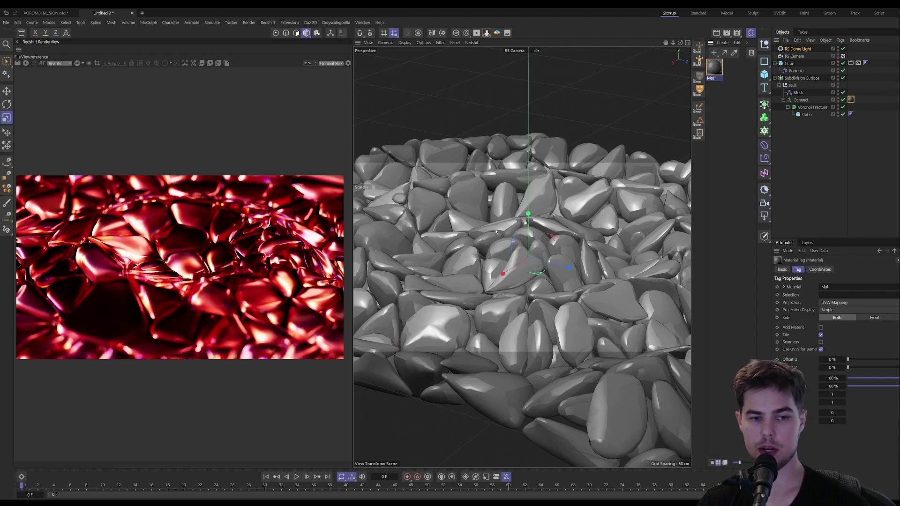
Step: Disable the Subdivision Surface, give Connect a Redshift Object tag with tessellation enabled, and start the live RenderView preview
{"action": "left_click", "coordinate": [843, 78]}
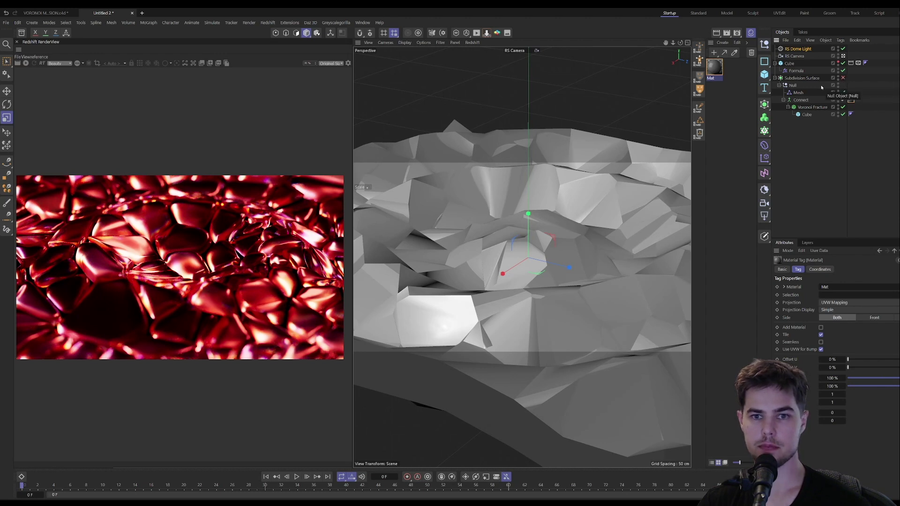
{"action": "right_click", "coordinate": [801, 100]}
{"action": "mouse_move", "coordinate": [819, 198]}
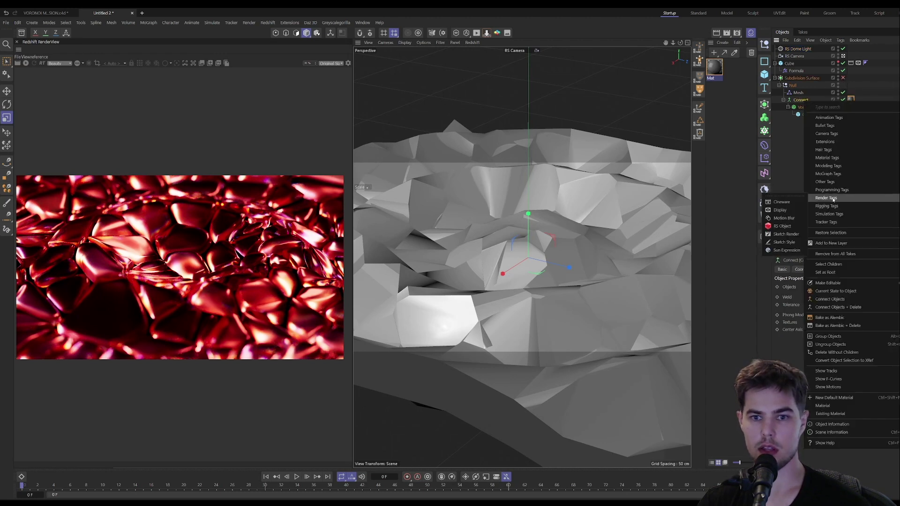
{"action": "left_click", "coordinate": [781, 225]}
{"action": "left_click", "coordinate": [849, 313]}
{"action": "left_click", "coordinate": [27, 63]}
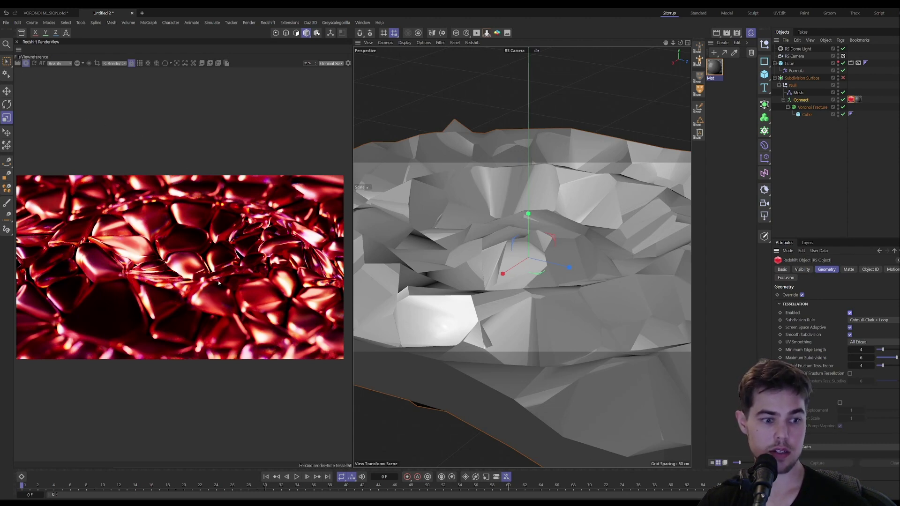
{"action": "scroll", "coordinate": [218, 283], "scroll_direction": "down", "scroll_amount": 1}
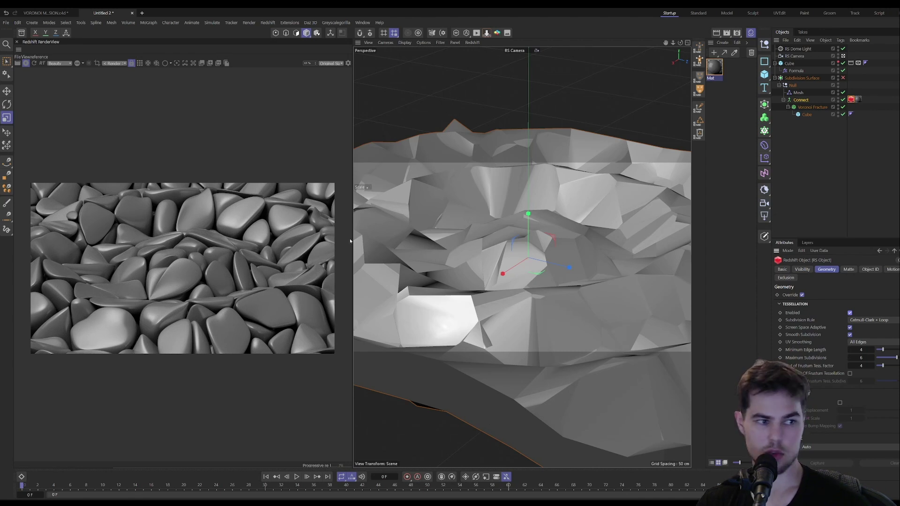
Step: Set the RS Camera's focus distance by picking the central stone in the render preview, with bokeh enabled
{"action": "left_click", "coordinate": [714, 70]}
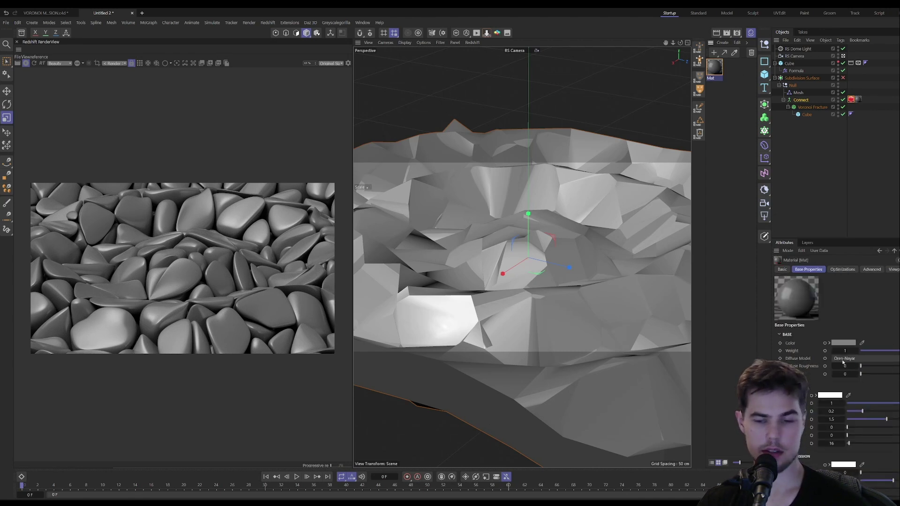
{"action": "left_click", "coordinate": [802, 56]}
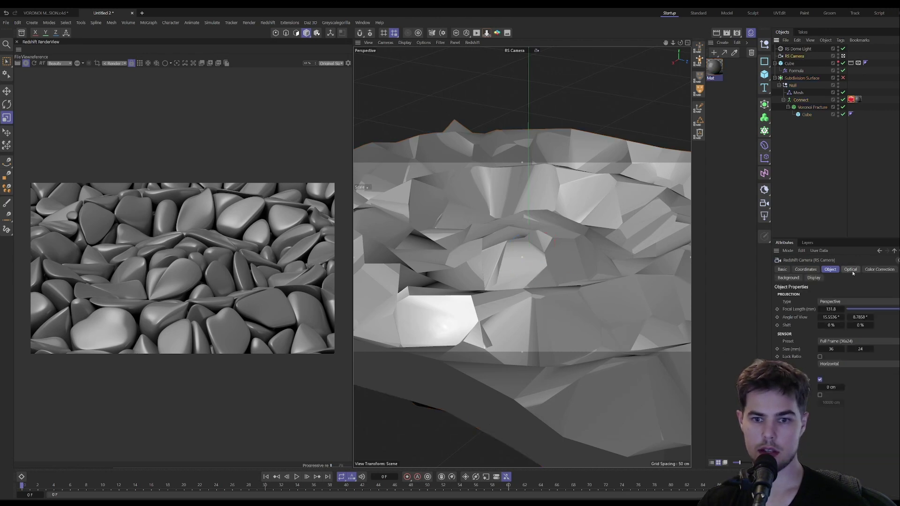
{"action": "left_click", "coordinate": [177, 64]}
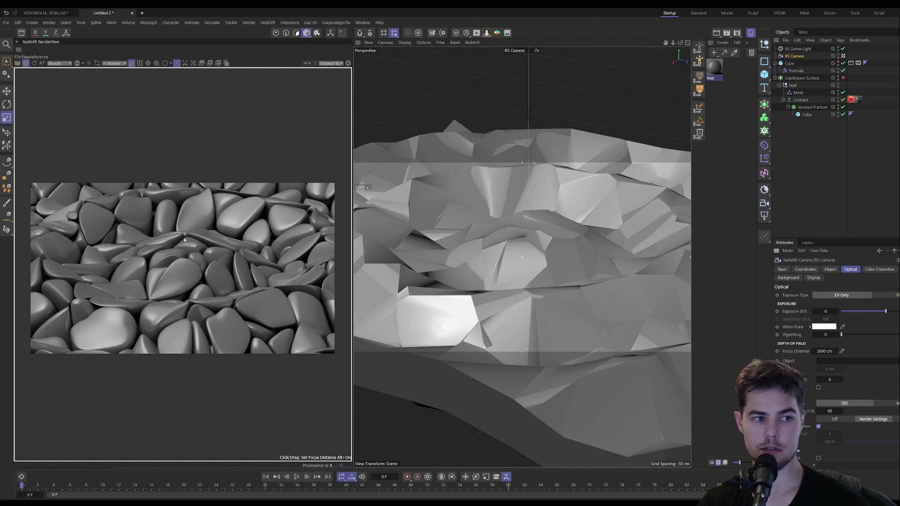
{"action": "left_click", "coordinate": [163, 258]}
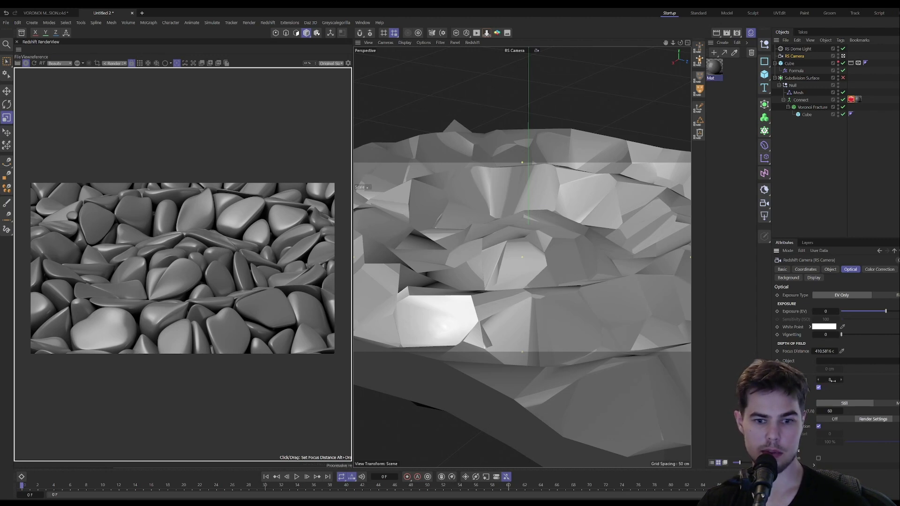
Step: Set the RS Camera's optical aperture to 1
{"action": "left_click", "coordinate": [850, 99]}
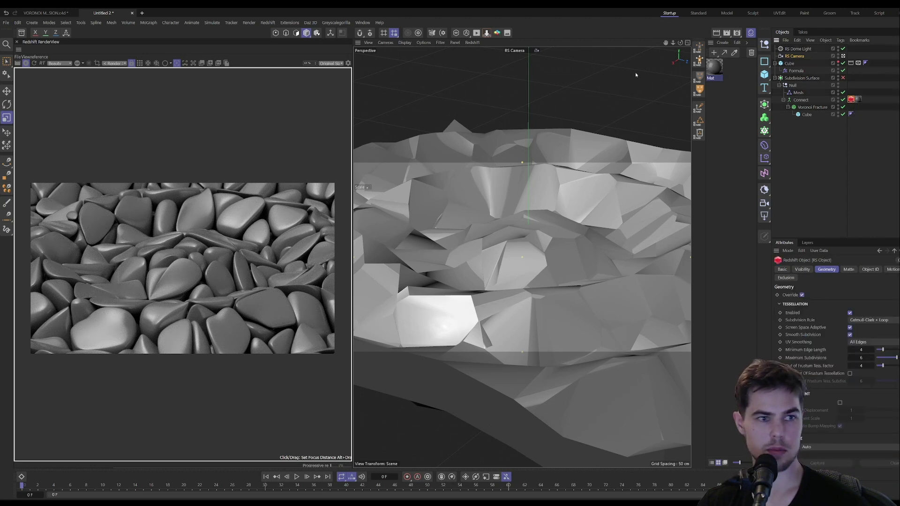
{"action": "left_click", "coordinate": [794, 56]}
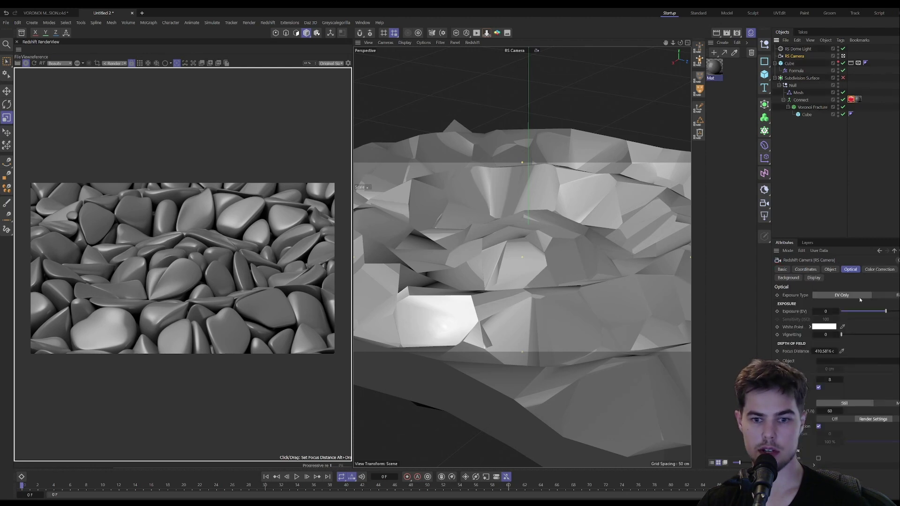
{"action": "left_click", "coordinate": [828, 379]}
{"action": "type", "text": "1"}
{"action": "key", "text": "Return"}
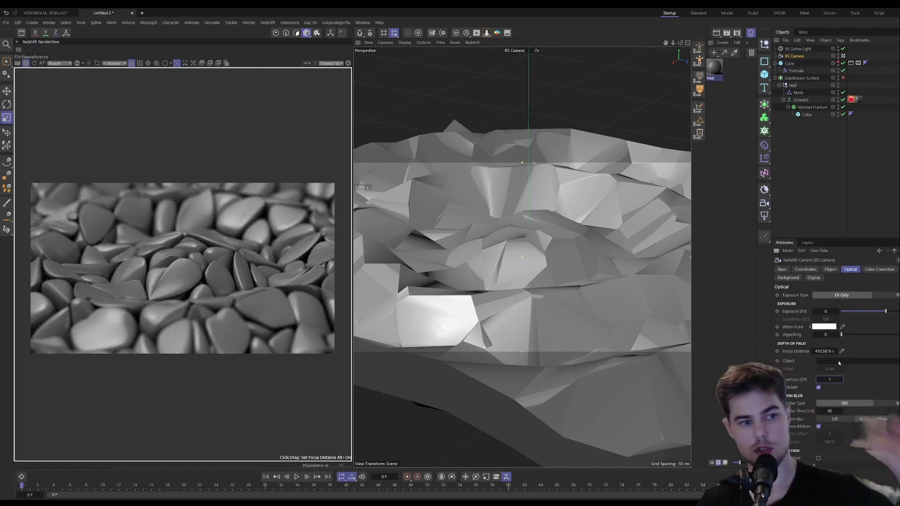
Step: Set the material's metalness to 0.376 and, after trying reds, make its base color a darker gray
{"action": "left_click", "coordinate": [714, 68]}
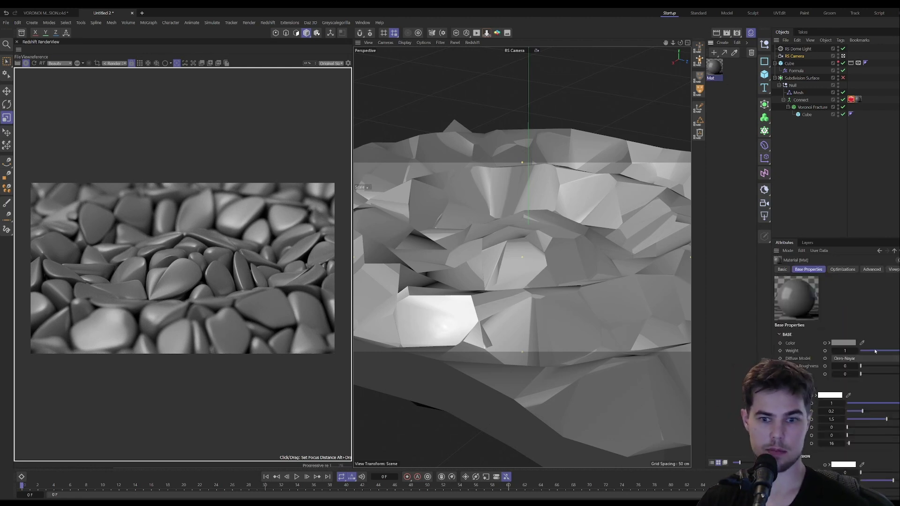
{"action": "left_click_drag", "start_coordinate": [881, 372], "coordinate": [889, 376]}
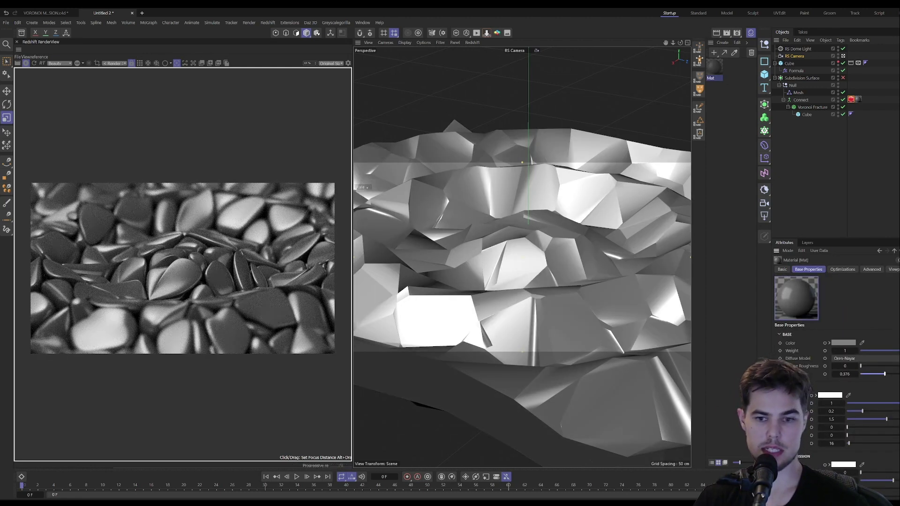
{"action": "left_click", "coordinate": [843, 343]}
{"action": "left_click", "coordinate": [807, 413]}
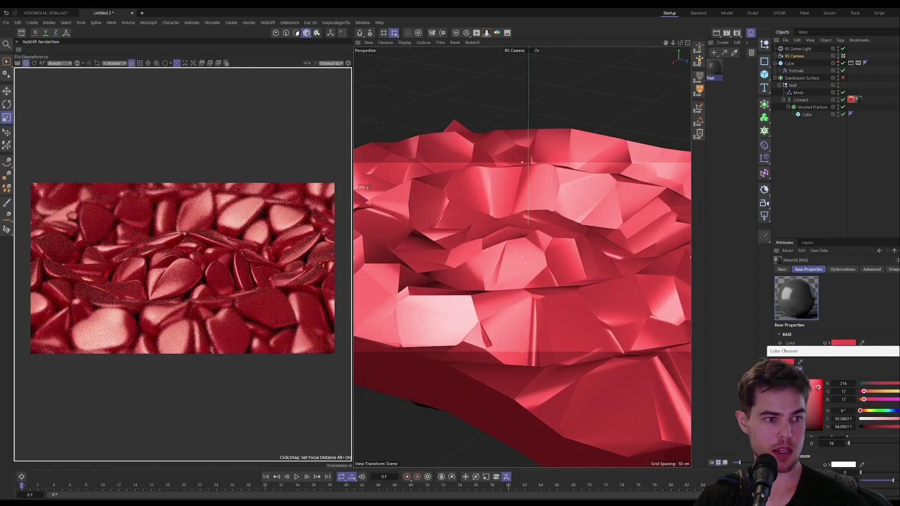
{"action": "left_click_drag", "start_coordinate": [807, 412], "coordinate": [821, 420]}
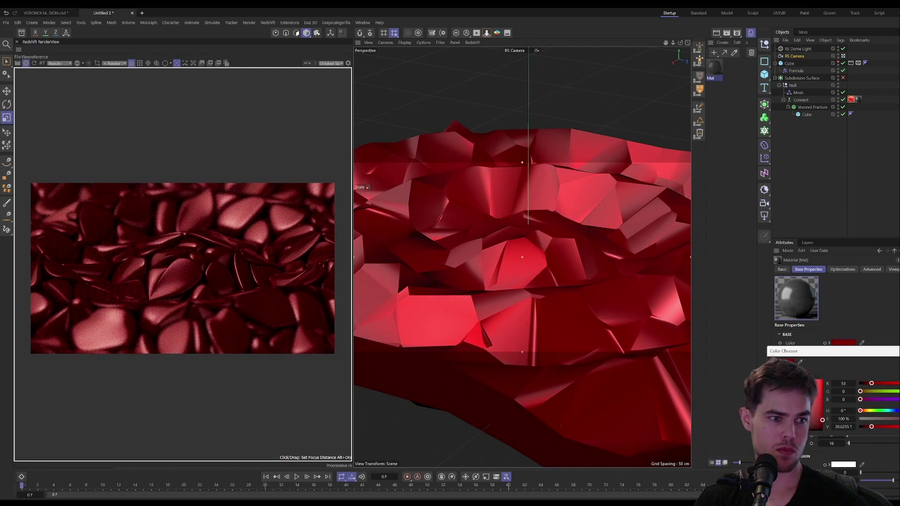
{"action": "left_click_drag", "start_coordinate": [822, 420], "coordinate": [772, 424]}
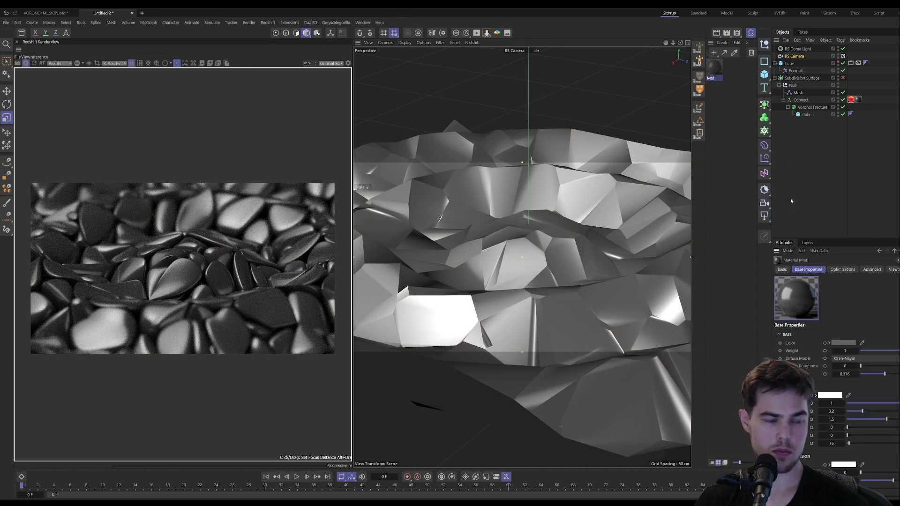
Step: Rotate the RS Dome Light so the HDRI highlights fall across the stones from a different angle
{"action": "left_click", "coordinate": [789, 49]}
{"action": "key", "text": "r"}
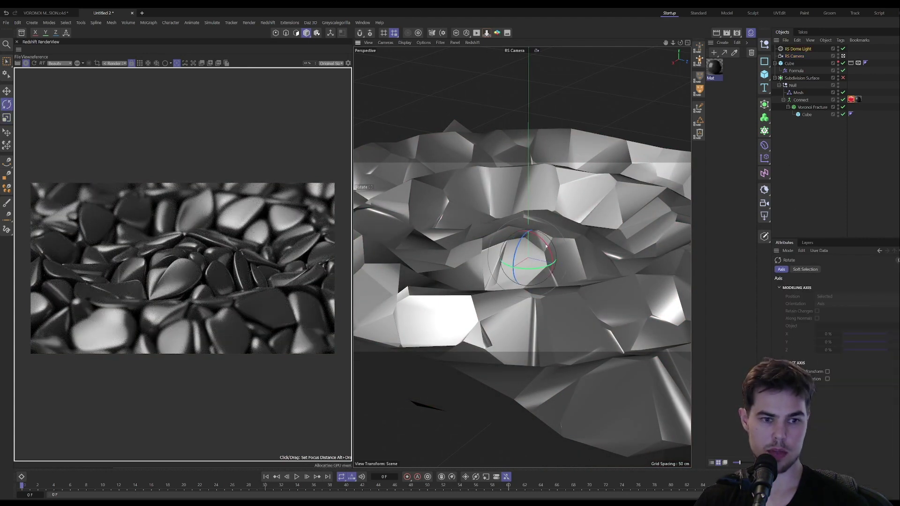
{"action": "left_click_drag", "start_coordinate": [546, 254], "coordinate": [600, 251]}
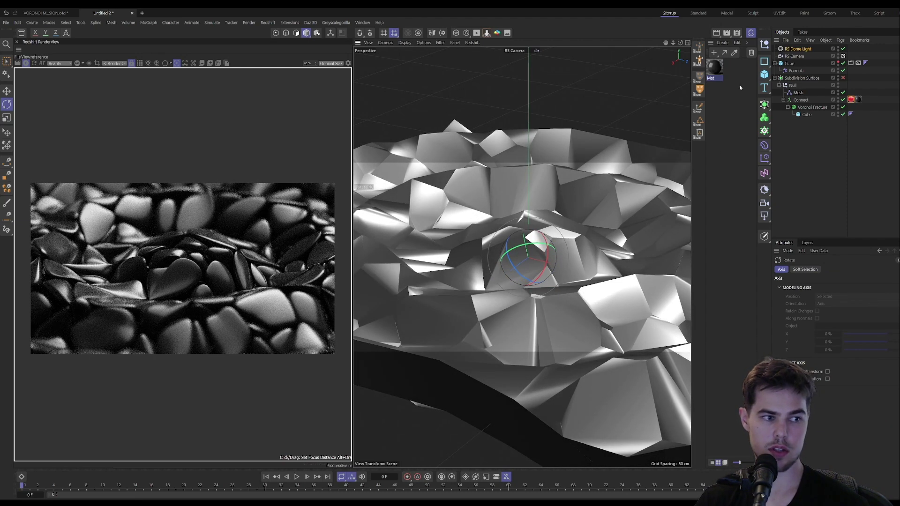
Step: Make the material glassy with metalness 0, transmission weight 1 and reflection roughness 0.08
{"action": "left_click", "coordinate": [719, 68]}
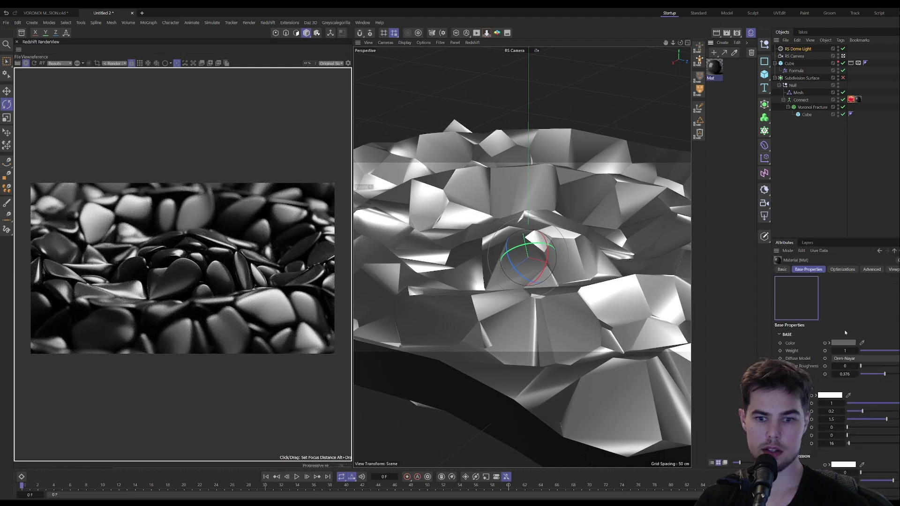
{"action": "left_click_drag", "start_coordinate": [870, 374], "coordinate": [854, 377]}
{"action": "left_click_drag", "start_coordinate": [861, 472], "coordinate": [899, 473]}
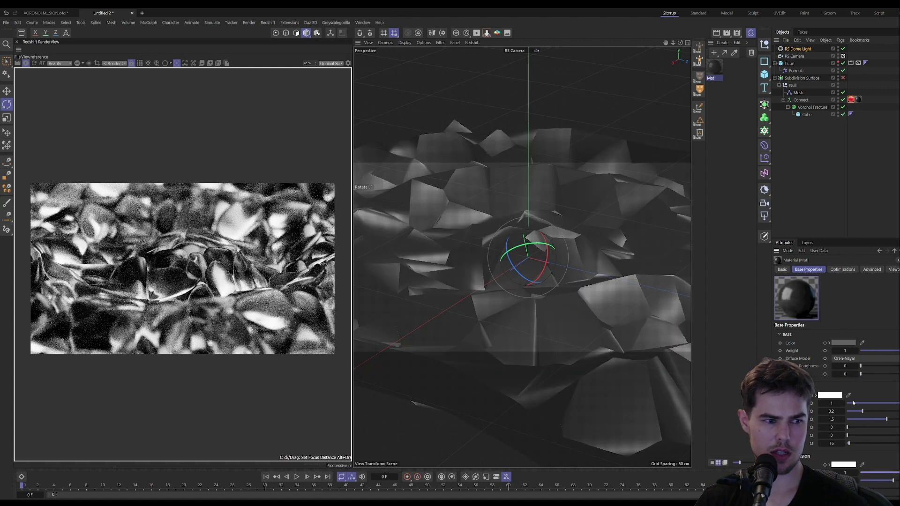
{"action": "left_click_drag", "start_coordinate": [862, 411], "coordinate": [853, 411]}
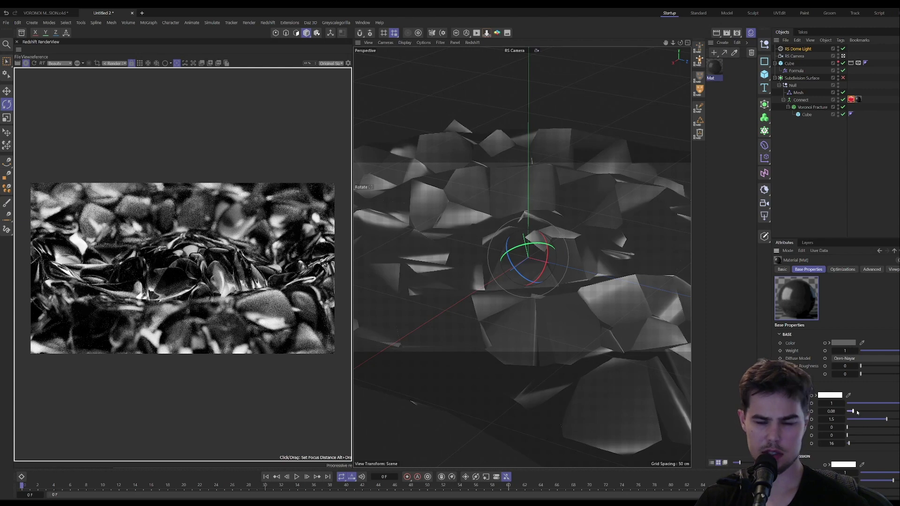
Step: Tint the material's transmission color red (255, 61, 61) and adjust the sliders further down the transmission settings
{"action": "left_click", "coordinate": [848, 465]}
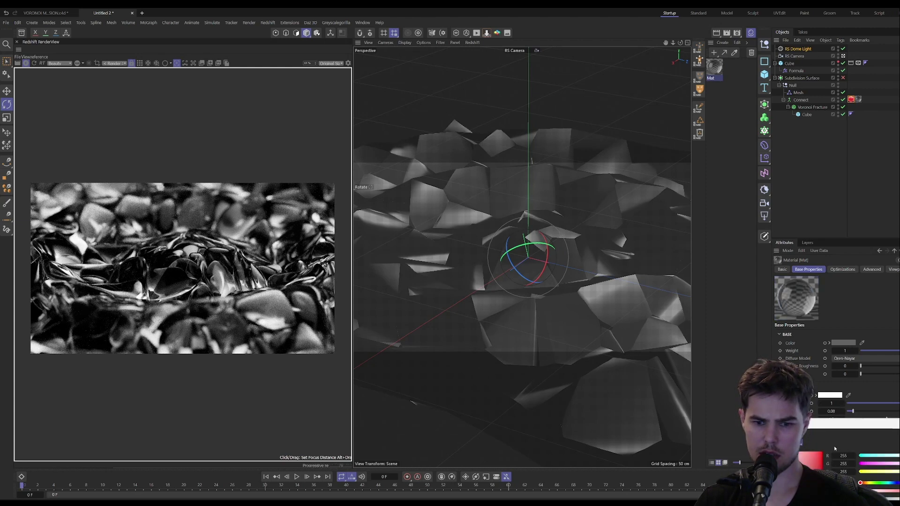
{"action": "left_click", "coordinate": [810, 455]}
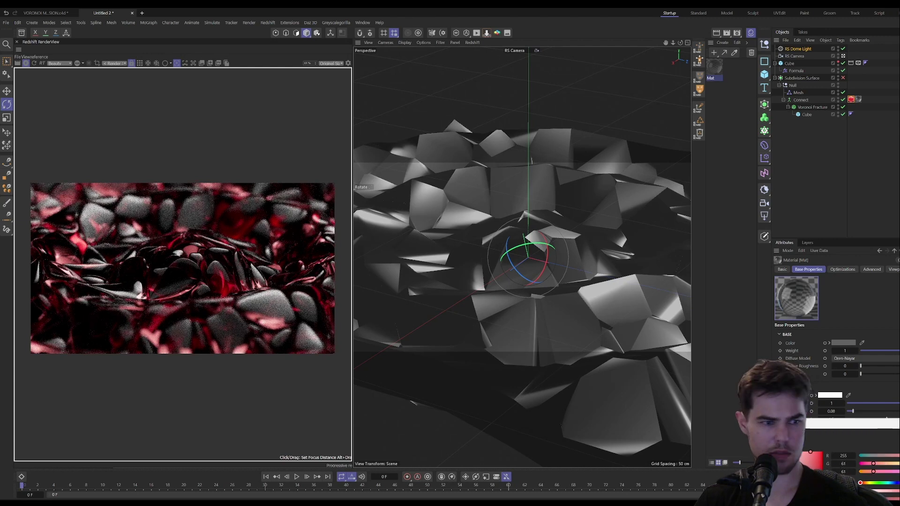
{"action": "left_click", "coordinate": [816, 453]}
{"action": "left_click", "coordinate": [804, 452]}
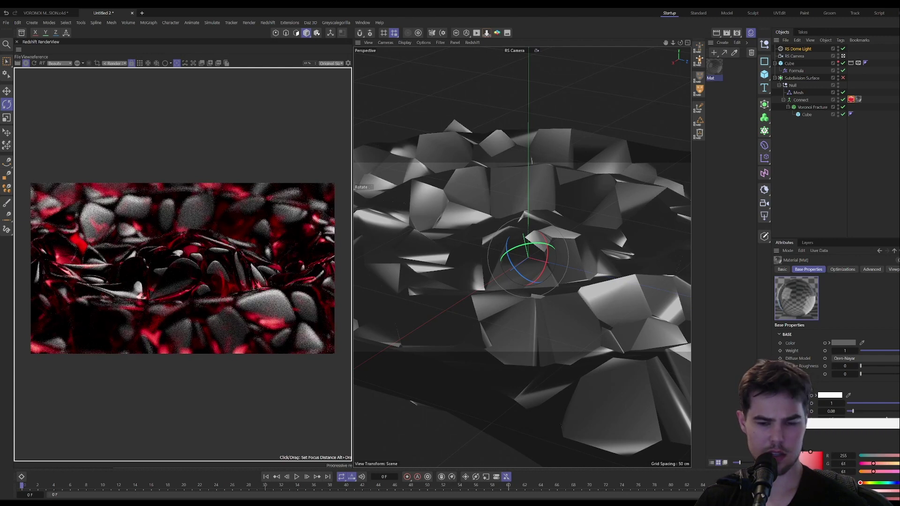
{"action": "key", "text": "Return"}
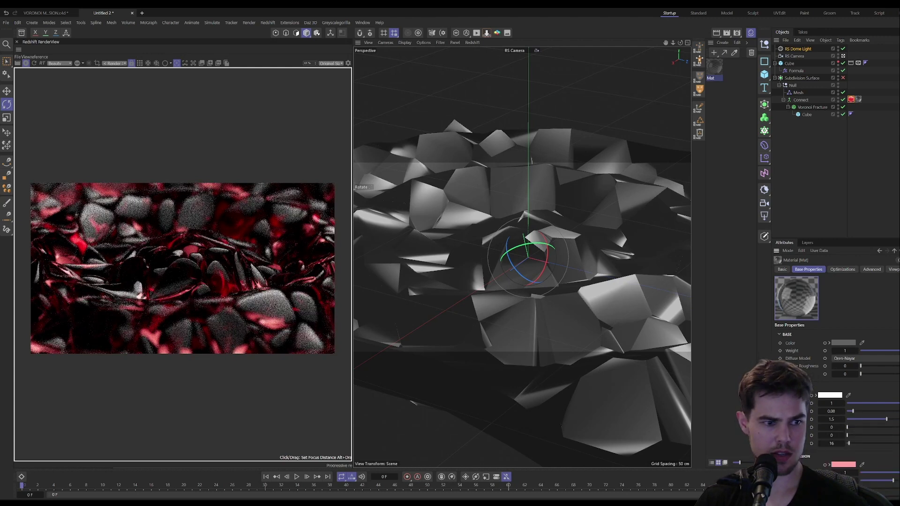
{"action": "scroll", "coordinate": [843, 403], "scroll_direction": "down", "scroll_amount": 2}
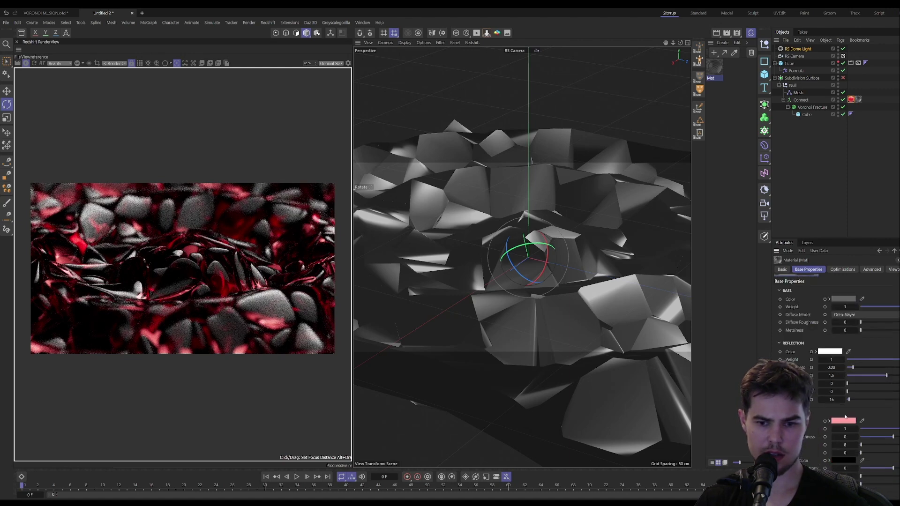
{"action": "left_click", "coordinate": [867, 484]}
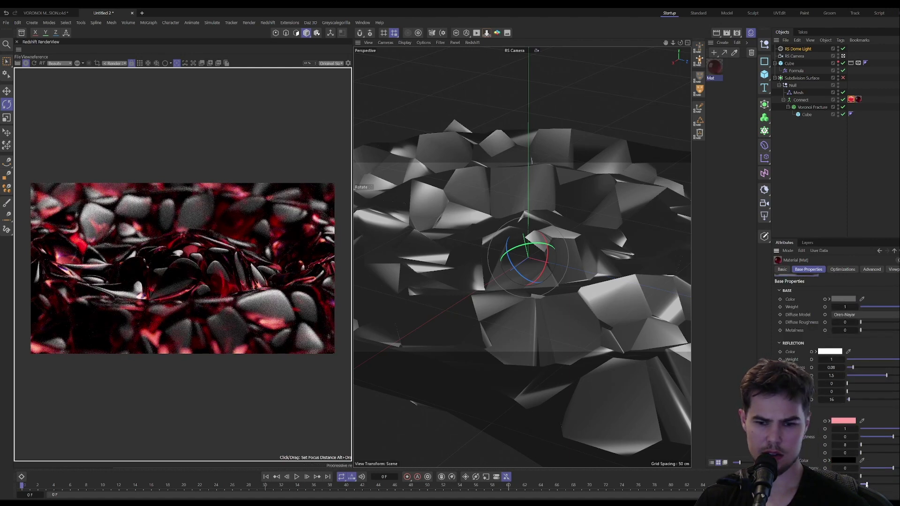
{"action": "left_click", "coordinate": [850, 467]}
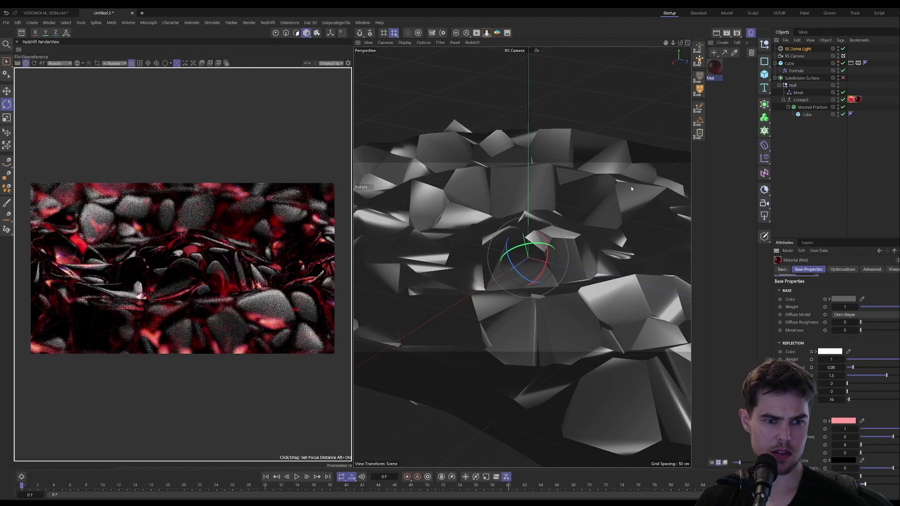
Step: Rotate the dome light to new angles and set the material's transmission weight to 0
{"action": "left_click_drag", "start_coordinate": [534, 255], "coordinate": [478, 197]}
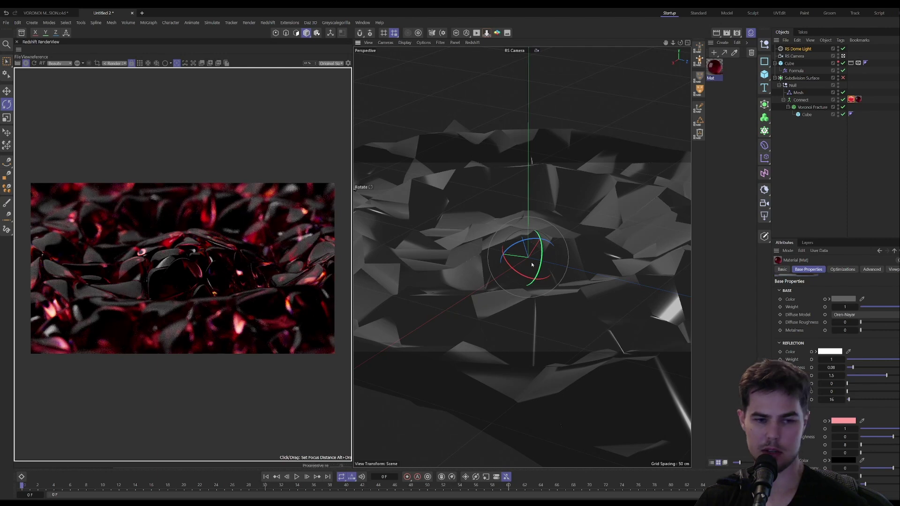
{"action": "left_click_drag", "start_coordinate": [531, 265], "coordinate": [559, 266]}
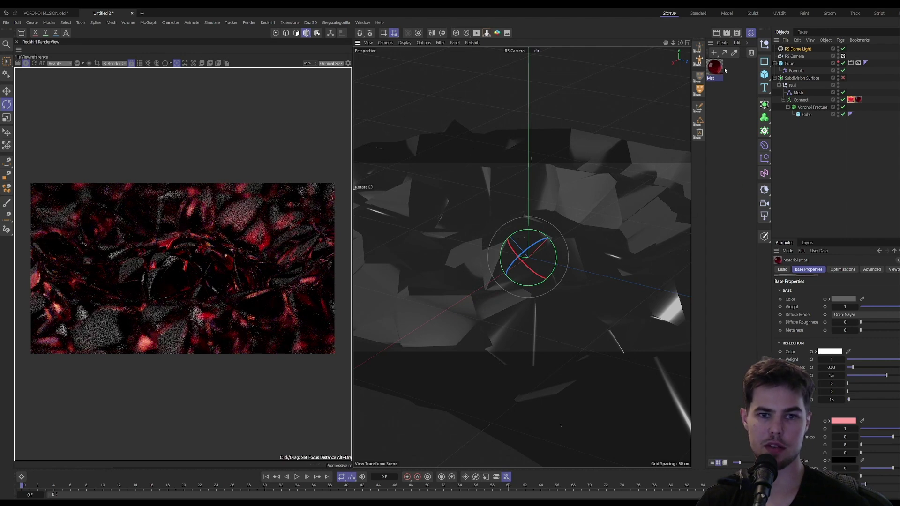
{"action": "left_click_drag", "start_coordinate": [879, 428], "coordinate": [859, 429]}
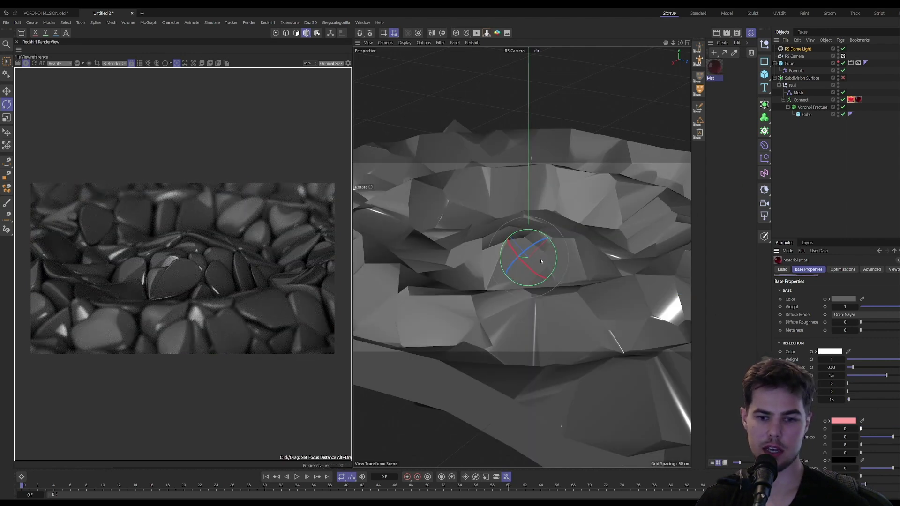
{"action": "left_click_drag", "start_coordinate": [540, 258], "coordinate": [493, 225]}
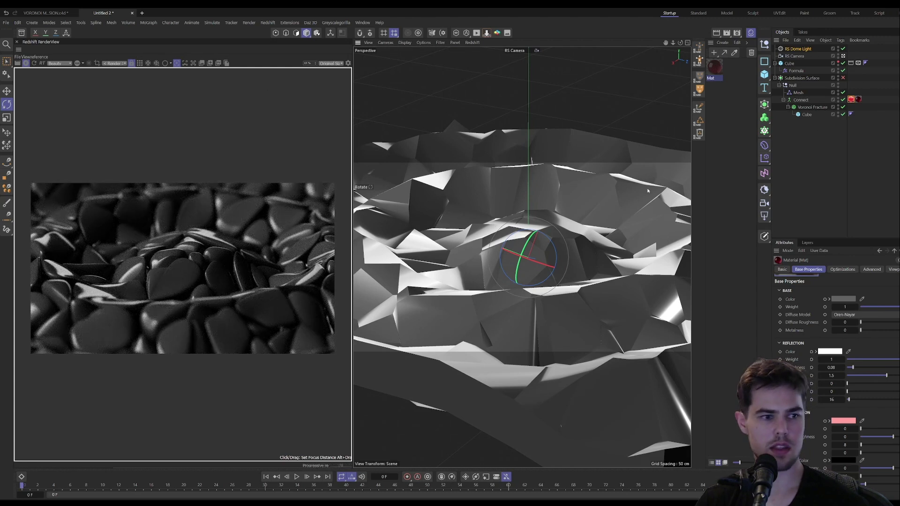
Step: Stop the live render preview and check the lights used in the finished Voronoi project, returning to the working scene
{"action": "left_click", "coordinate": [26, 63]}
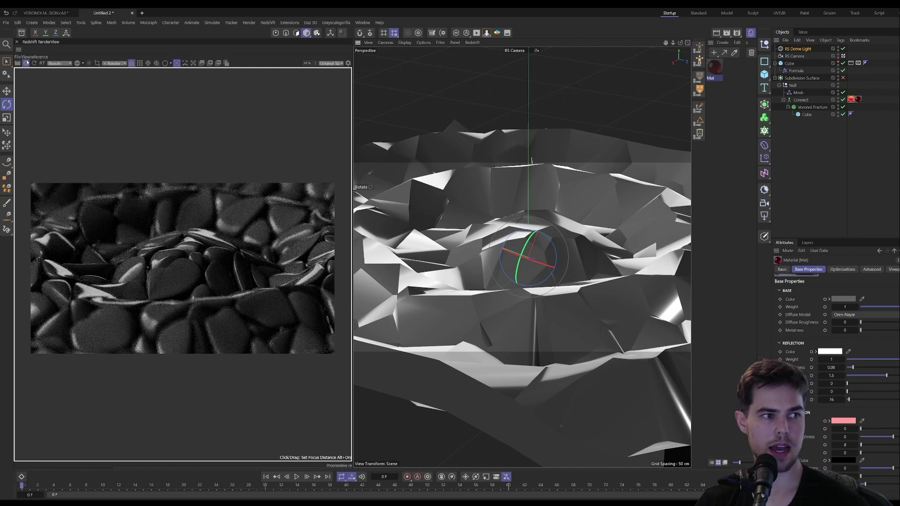
{"action": "left_click", "coordinate": [46, 13]}
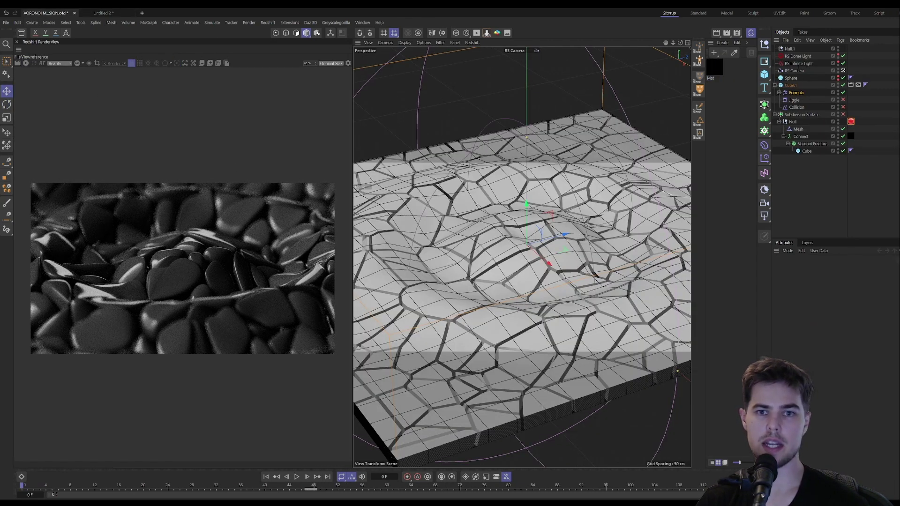
{"action": "left_click", "coordinate": [120, 14]}
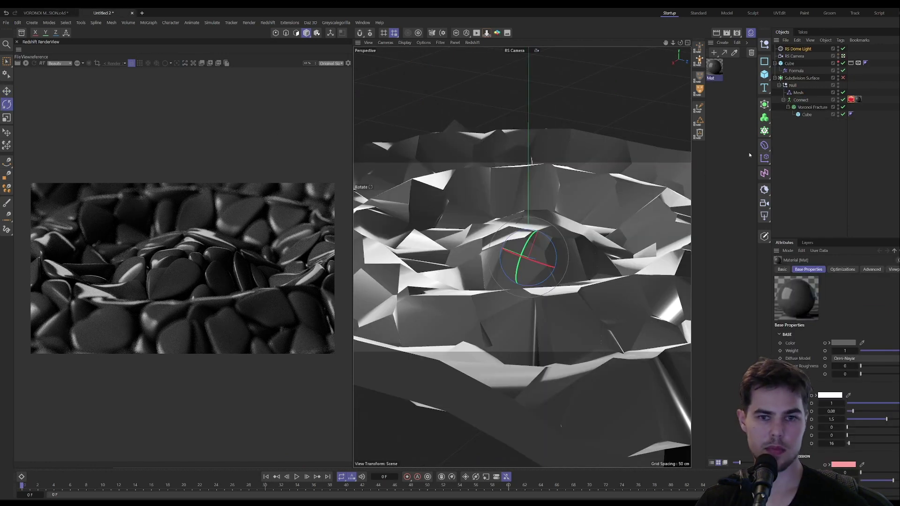
Step: Add a Redshift infinite light, rotate it to a new angle and restart the live render preview
{"action": "left_click", "coordinate": [766, 219]}
{"action": "left_click", "coordinate": [806, 257]}
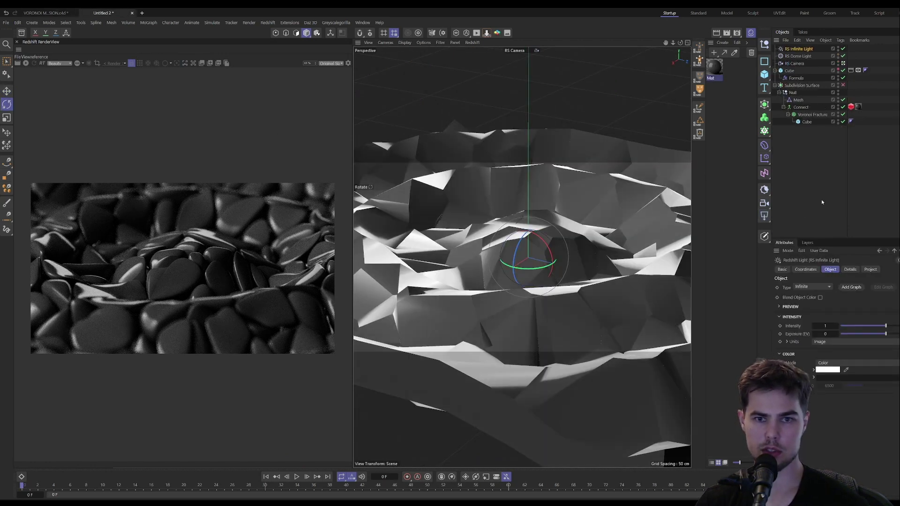
{"action": "mouse_move", "coordinate": [530, 248]}
{"action": "left_mouse_down"}
{"action": "mouse_move", "coordinate": [571, 291]}
{"action": "mouse_move", "coordinate": [583, 207]}
{"action": "mouse_move", "coordinate": [582, 230]}
{"action": "left_mouse_up"}
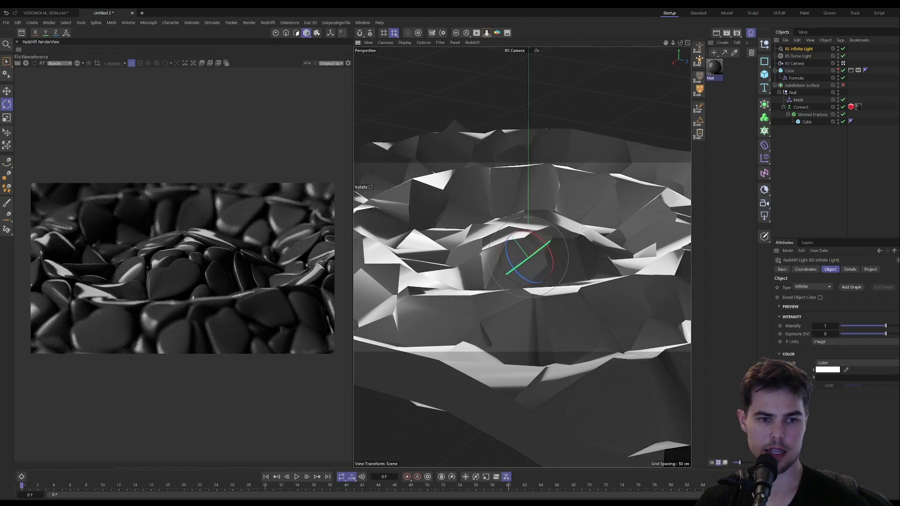
{"action": "left_click", "coordinate": [27, 63]}
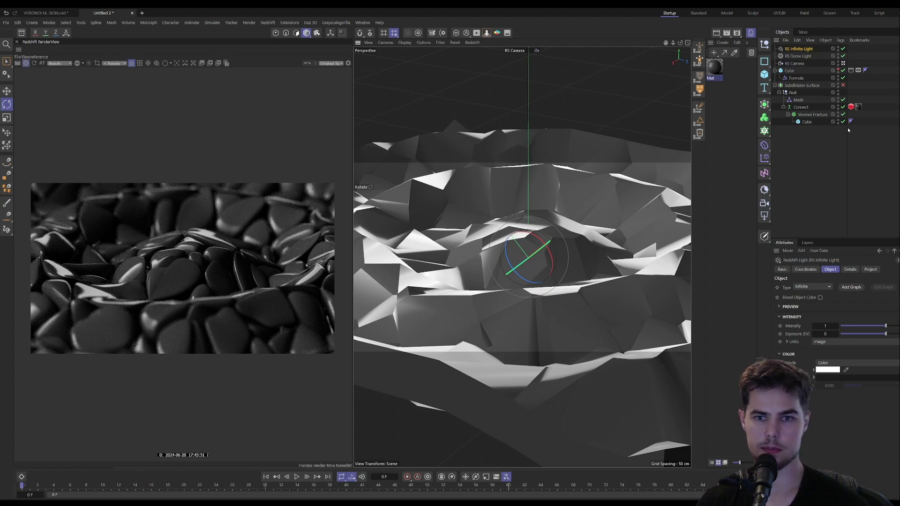
{"action": "left_click", "coordinate": [851, 107]}
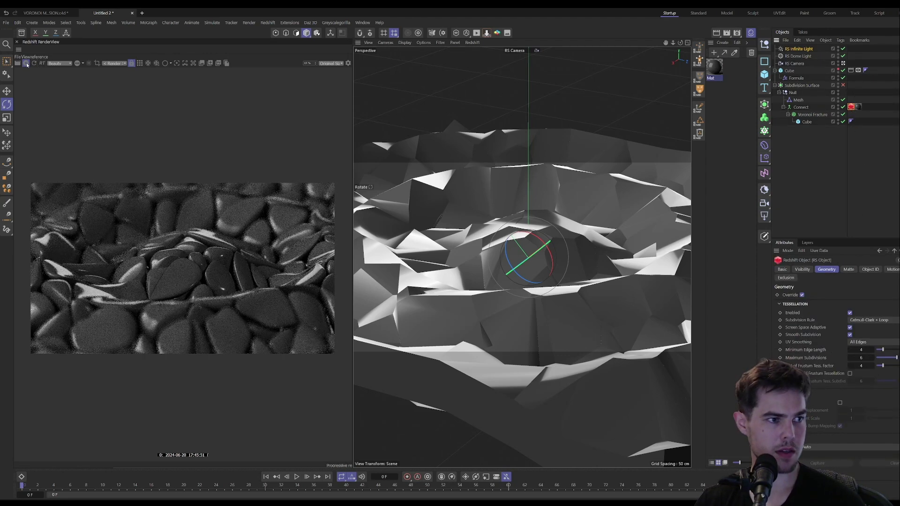
Step: Enable the out-of-frustum tessellation limit, set its tessellation factor to 0 and maximum subdivisions to 4, and rerun the live render preview
{"action": "left_click", "coordinate": [850, 374]}
{"action": "key", "text": "Tab"}
{"action": "left_click", "coordinate": [866, 366]}
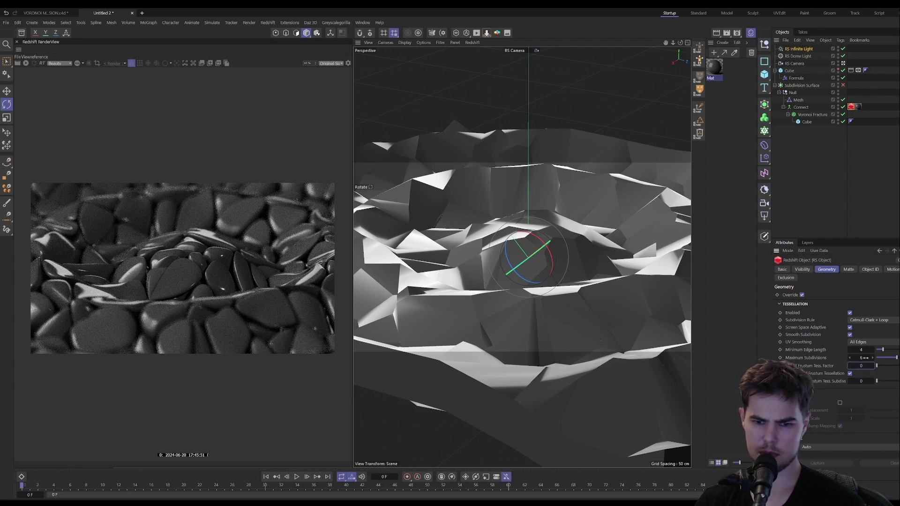
{"action": "left_click", "coordinate": [865, 357]}
{"action": "left_click", "coordinate": [26, 63]}
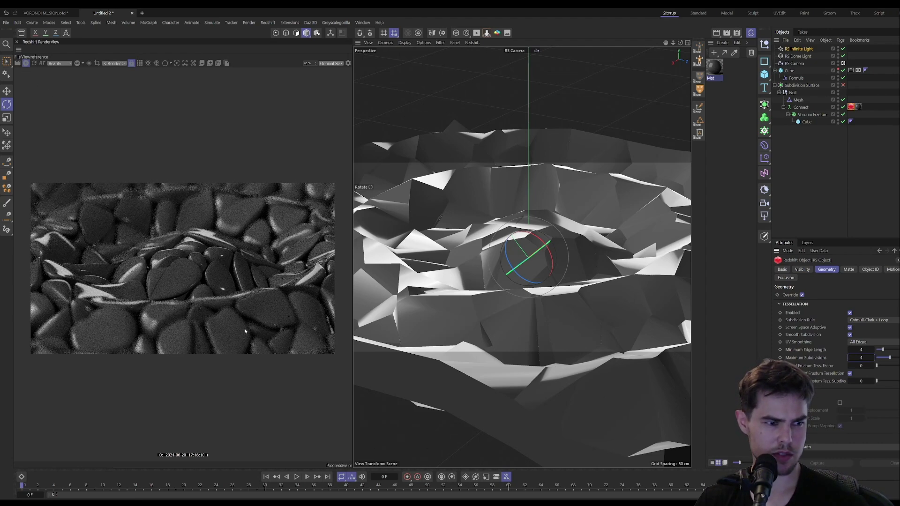
{"action": "left_click", "coordinate": [27, 62]}
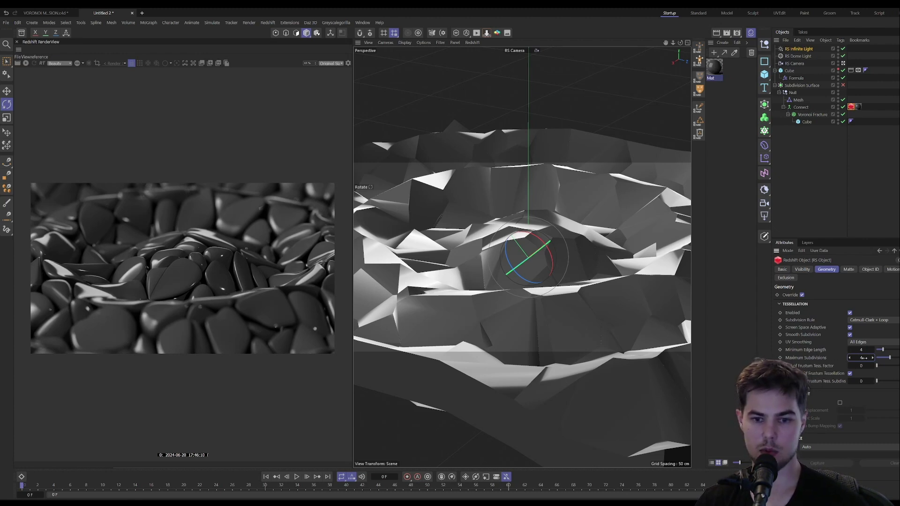
Step: Set the Redshift object's maximum subdivisions to 3 and inspect the smoothness of the stones in the render preview
{"action": "left_click_drag", "start_coordinate": [861, 358], "coordinate": [855, 358]}
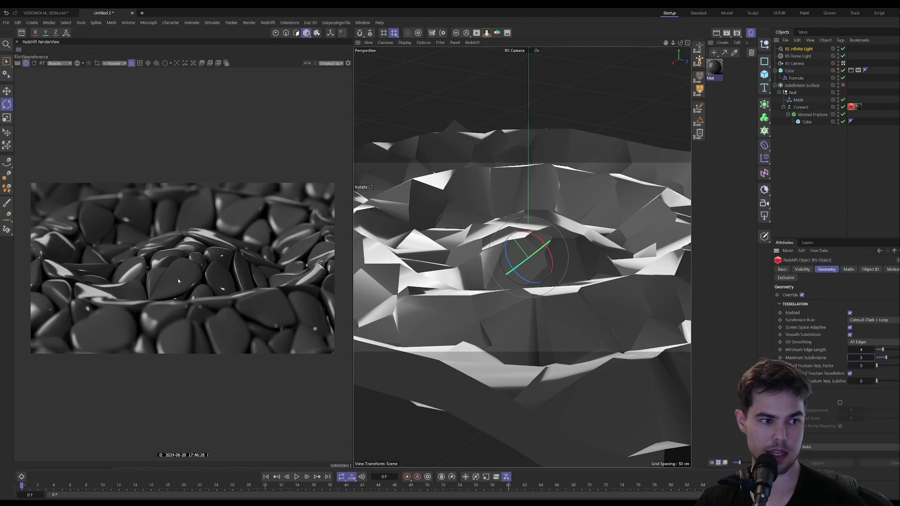
{"action": "scroll", "coordinate": [182, 282], "scroll_direction": "up", "scroll_amount": 5}
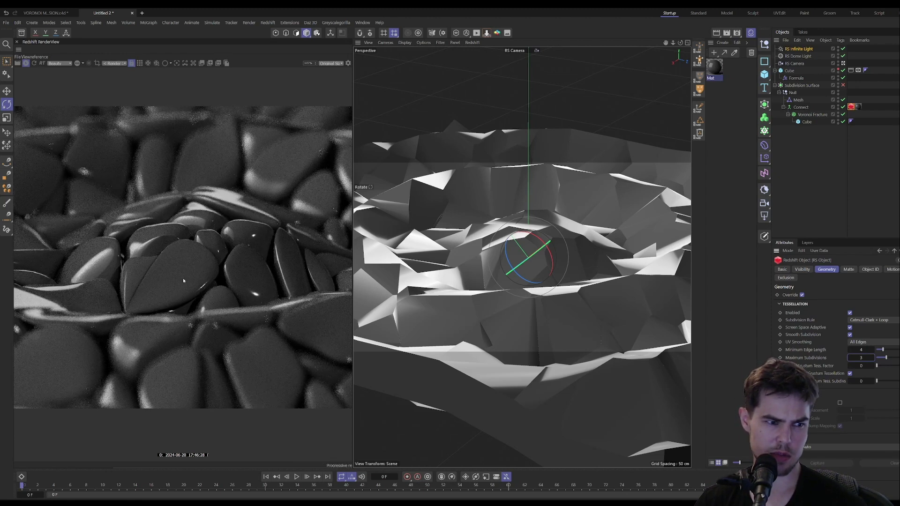
{"action": "scroll", "coordinate": [183, 278], "scroll_direction": "down", "scroll_amount": 3}
{"action": "scroll", "coordinate": [183, 280], "scroll_direction": "down", "scroll_amount": 3}
{"action": "scroll", "coordinate": [184, 280], "scroll_direction": "up", "scroll_amount": 1}
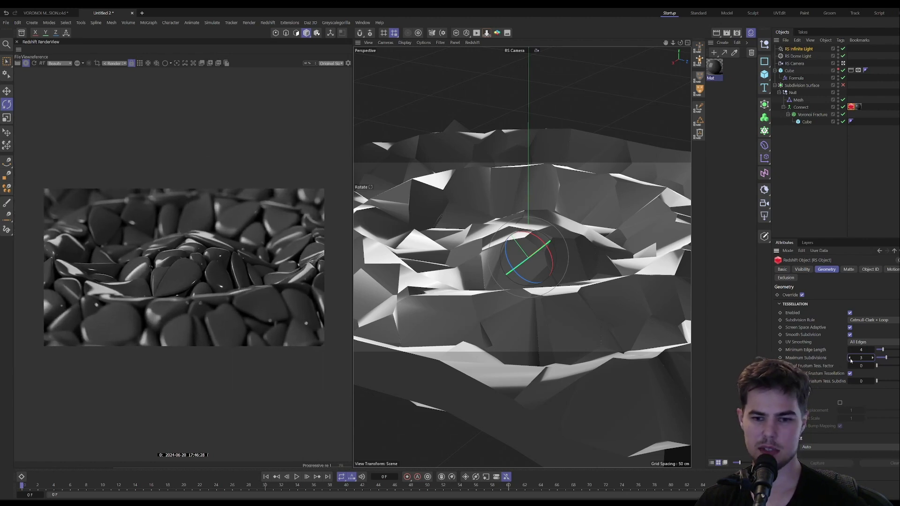
{"action": "scroll", "coordinate": [227, 284], "scroll_direction": "up", "scroll_amount": 1}
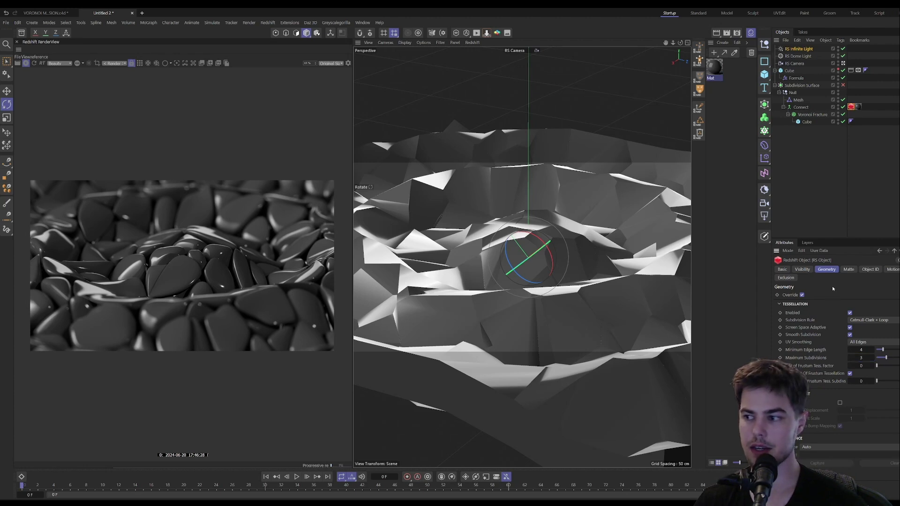
Step: Rotate the RS Infinite Light to a new angle and set its intensity to 1.498 and exposure to 3.614
{"action": "left_click", "coordinate": [799, 49]}
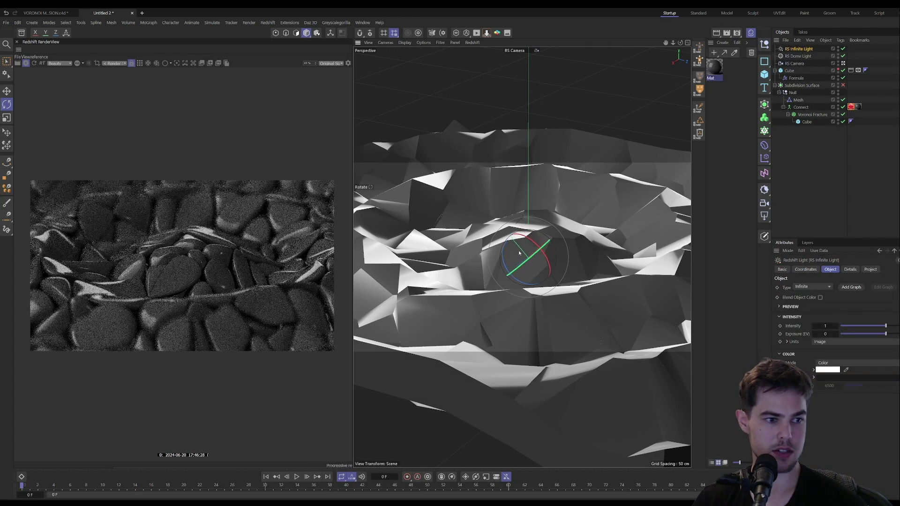
{"action": "mouse_move", "coordinate": [500, 242]}
{"action": "left_mouse_down"}
{"action": "mouse_move", "coordinate": [469, 243]}
{"action": "mouse_move", "coordinate": [564, 208]}
{"action": "mouse_move", "coordinate": [579, 221]}
{"action": "mouse_move", "coordinate": [560, 260]}
{"action": "mouse_move", "coordinate": [542, 267]}
{"action": "mouse_move", "coordinate": [555, 266]}
{"action": "mouse_move", "coordinate": [514, 248]}
{"action": "mouse_move", "coordinate": [513, 260]}
{"action": "left_mouse_up"}
{"action": "key", "text": "w"}
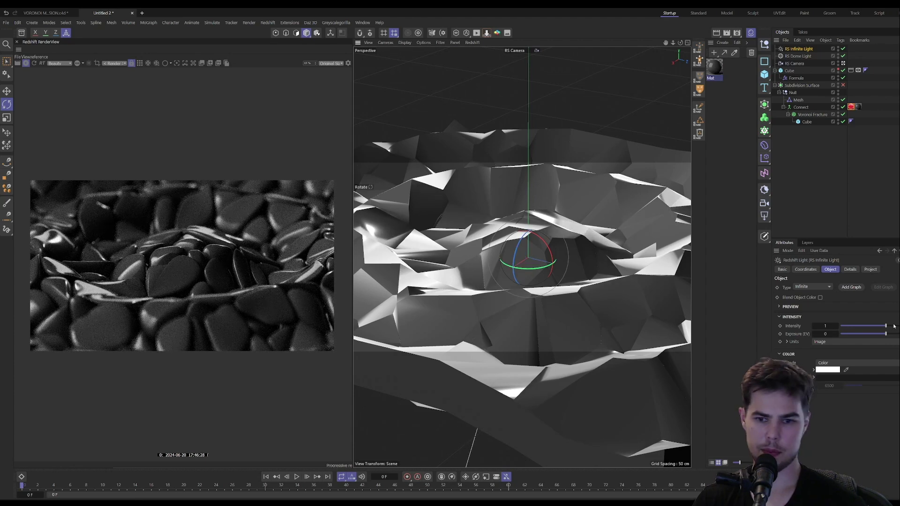
{"action": "left_click_drag", "start_coordinate": [885, 325], "coordinate": [899, 333]}
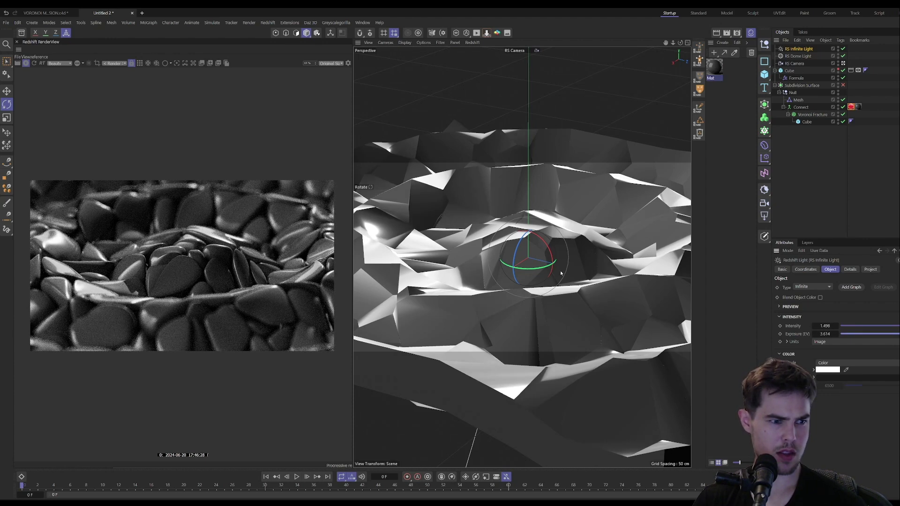
{"action": "mouse_move", "coordinate": [536, 270]}
{"action": "left_mouse_down"}
{"action": "mouse_move", "coordinate": [618, 258]}
{"action": "mouse_move", "coordinate": [618, 238]}
{"action": "mouse_move", "coordinate": [638, 271]}
{"action": "mouse_move", "coordinate": [624, 275]}
{"action": "left_mouse_up"}
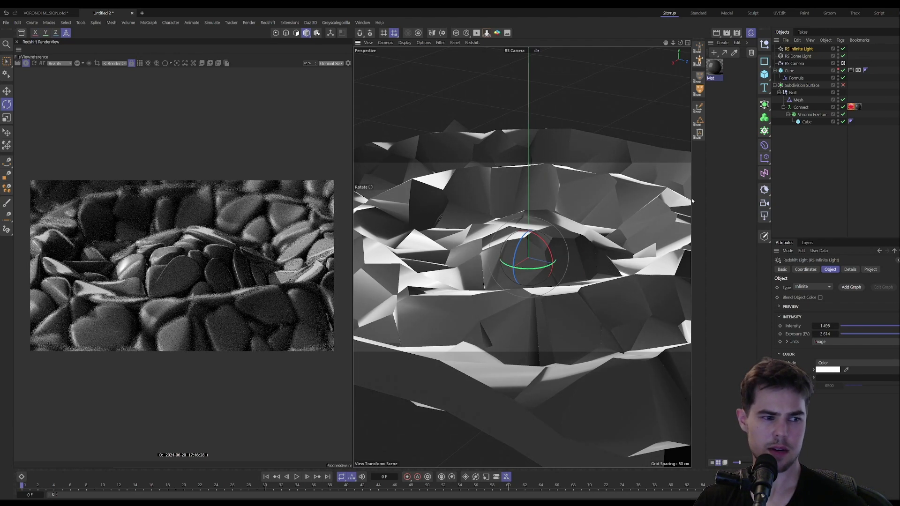
Step: Set the stone material's transmission weight to 1 and rotate the RS Dome Light to a new angle
{"action": "left_click", "coordinate": [714, 67]}
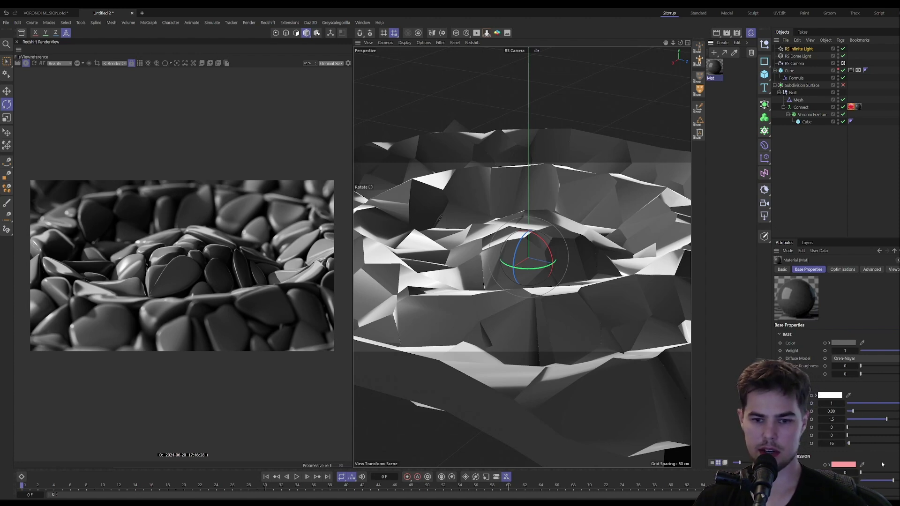
{"action": "left_click_drag", "start_coordinate": [860, 472], "coordinate": [898, 472]}
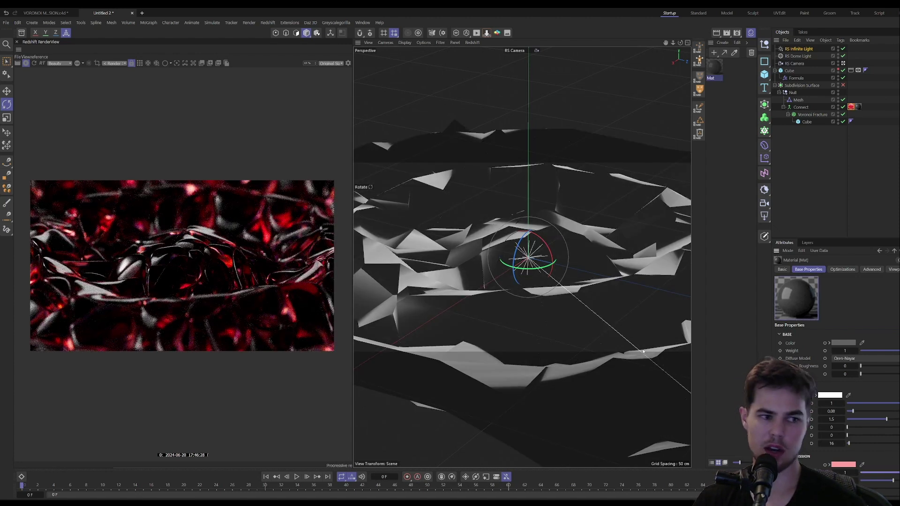
{"action": "left_click", "coordinate": [791, 57]}
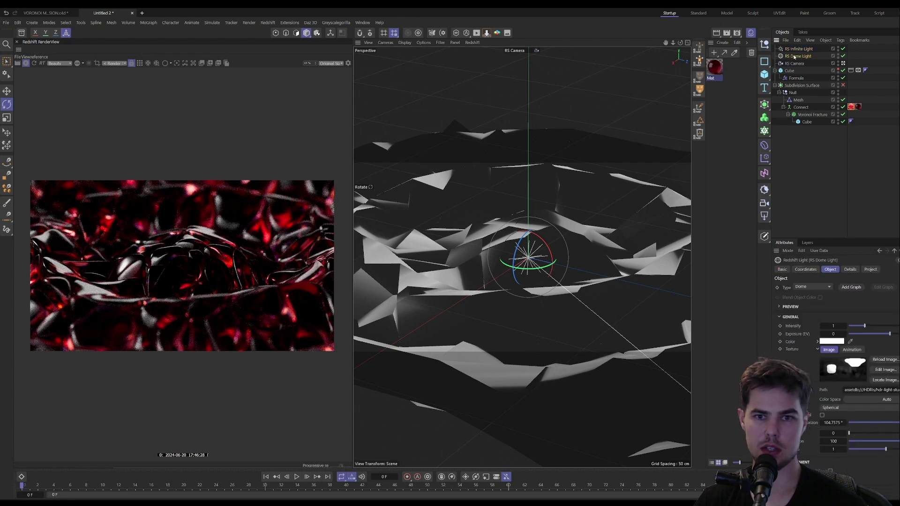
{"action": "mouse_move", "coordinate": [535, 251]}
{"action": "left_mouse_down"}
{"action": "mouse_move", "coordinate": [536, 271]}
{"action": "mouse_move", "coordinate": [553, 257]}
{"action": "left_mouse_up"}
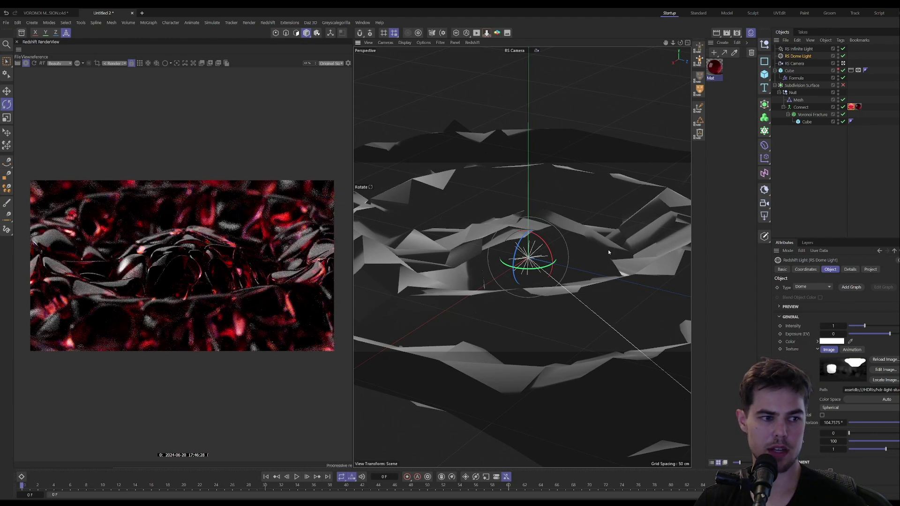
Step: Set the stone material's transmission weight to 0, metalness to 0.563 and reflection roughness to 0.153
{"action": "left_click", "coordinate": [715, 67]}
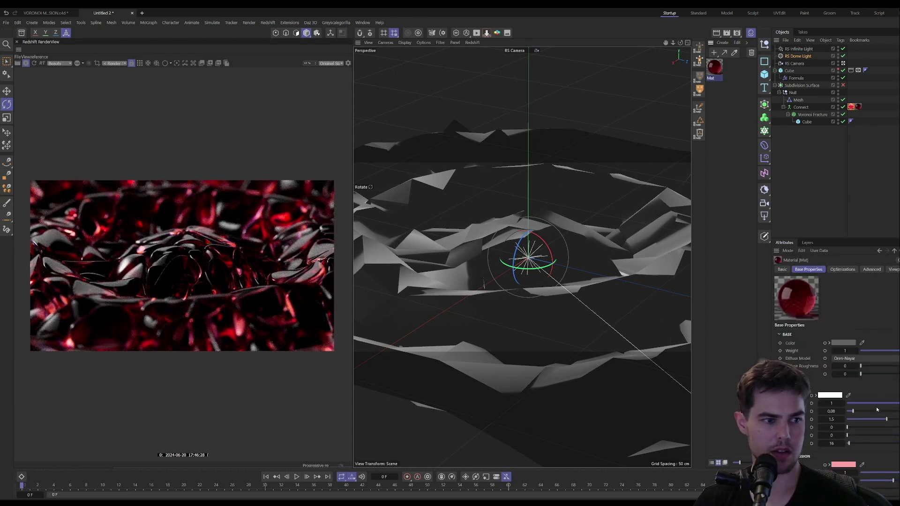
{"action": "left_click_drag", "start_coordinate": [875, 473], "coordinate": [860, 472]}
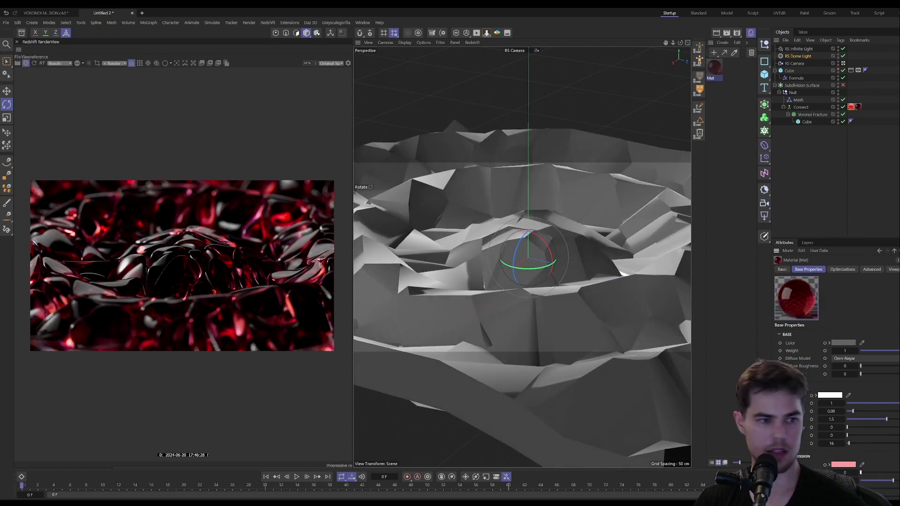
{"action": "scroll", "coordinate": [867, 375], "scroll_direction": "down", "scroll_amount": 3}
{"action": "scroll", "coordinate": [867, 328], "scroll_direction": "up", "scroll_amount": 3}
{"action": "left_click_drag", "start_coordinate": [860, 321], "coordinate": [898, 321]}
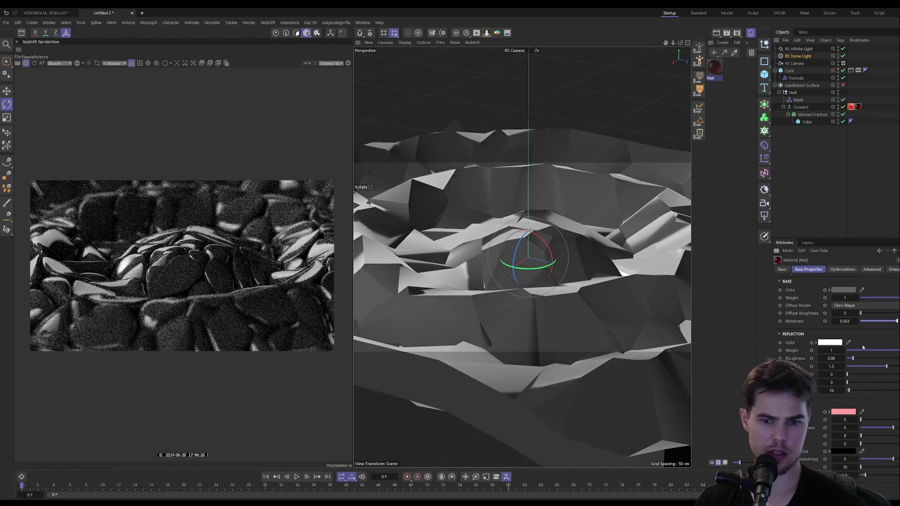
{"action": "left_click_drag", "start_coordinate": [852, 358], "coordinate": [858, 358]}
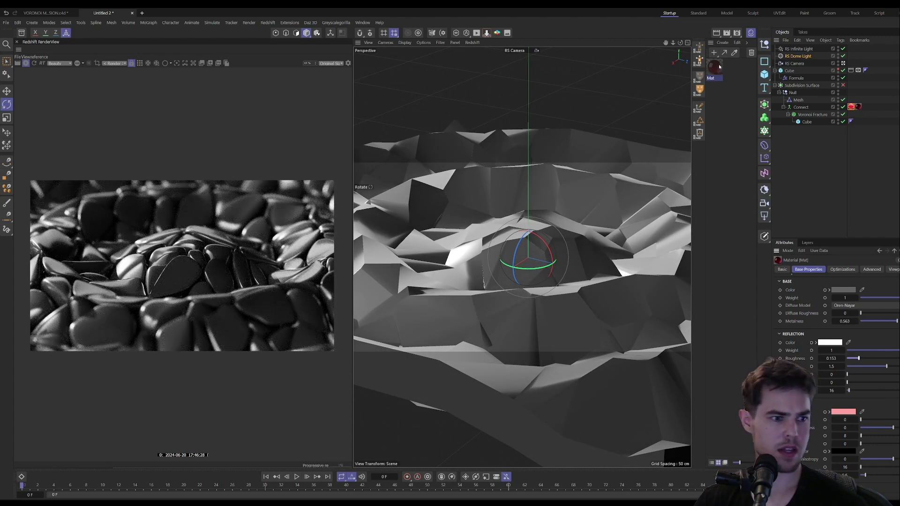
Step: Open the render view's post-effect settings, enable Bloom and lower its intensity for a subtle glow
{"action": "left_click", "coordinate": [347, 63]}
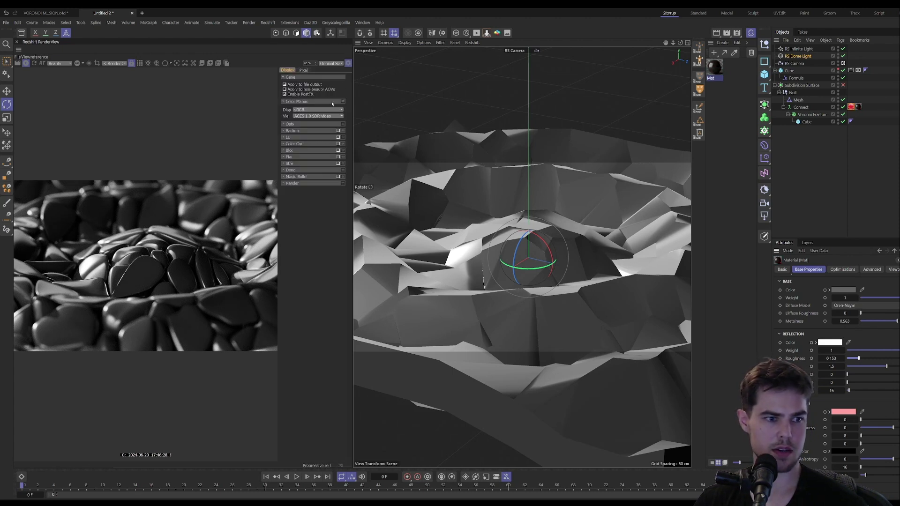
{"action": "left_click_drag", "start_coordinate": [350, 218], "coordinate": [427, 218]}
{"action": "left_click", "coordinate": [413, 150]}
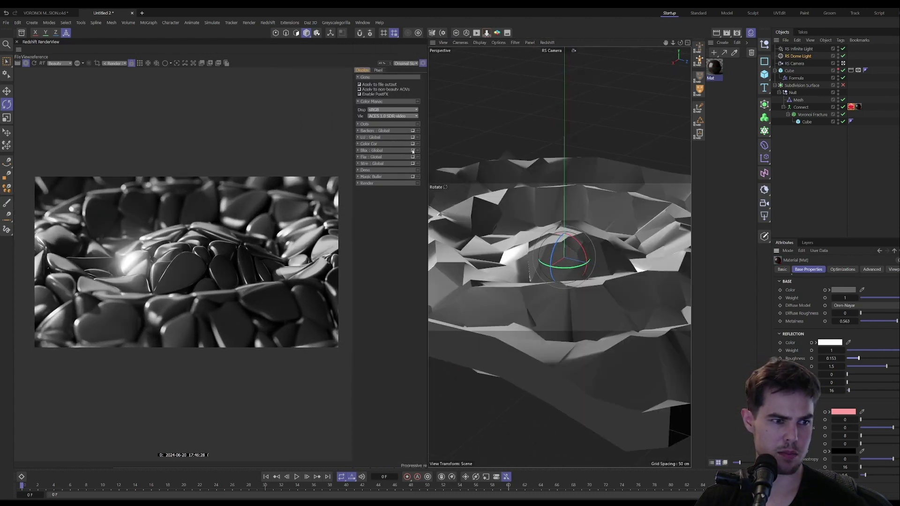
{"action": "left_click", "coordinate": [358, 151]}
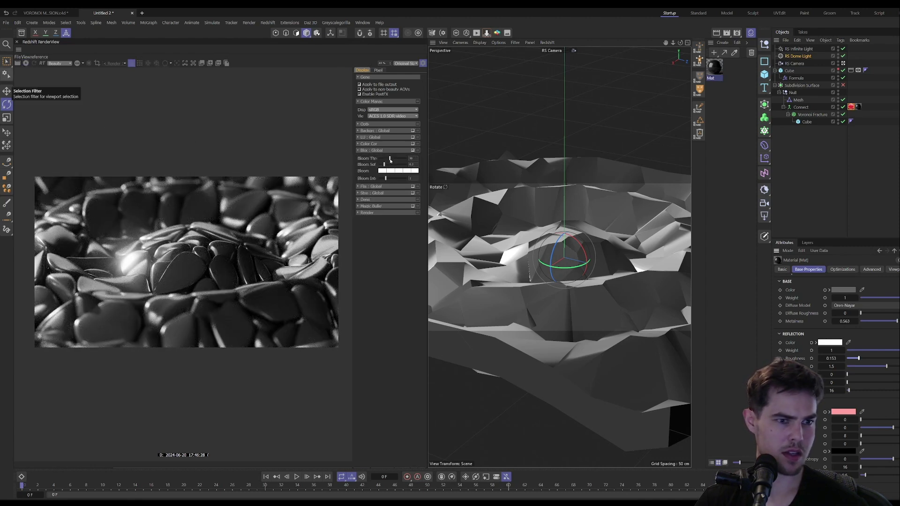
{"action": "left_click_drag", "start_coordinate": [386, 178], "coordinate": [382, 179]}
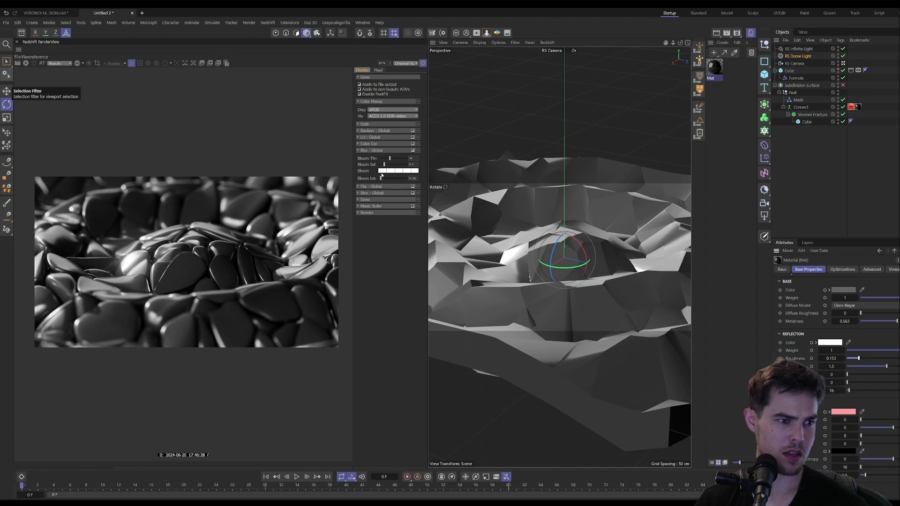
Step: Enable the LUT post effect, choose the AgfaColor HDC 100+ look and reduce the LUT strength
{"action": "left_click", "coordinate": [358, 137]}
{"action": "left_click", "coordinate": [413, 137]}
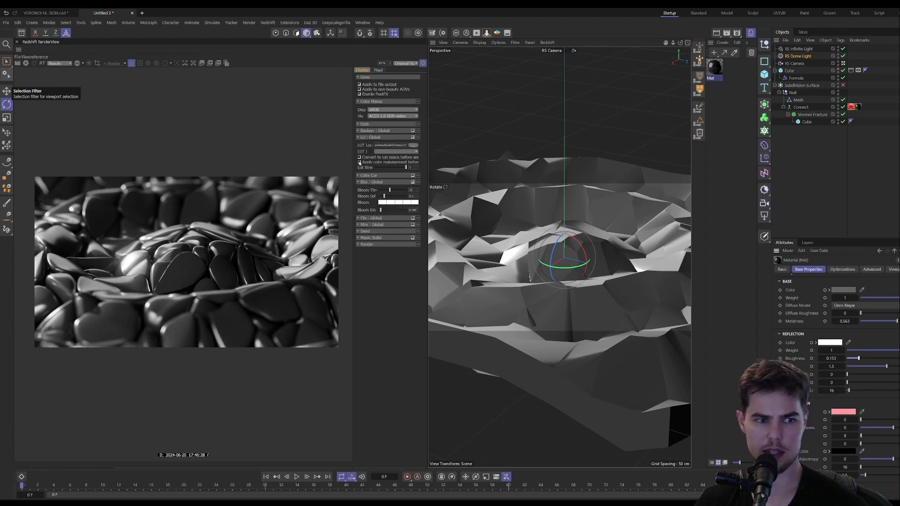
{"action": "left_click", "coordinate": [394, 152]}
{"action": "left_click", "coordinate": [395, 170]}
{"action": "scroll", "coordinate": [393, 154], "scroll_direction": "down", "scroll_amount": 3}
{"action": "scroll", "coordinate": [393, 154], "scroll_direction": "down", "scroll_amount": 2}
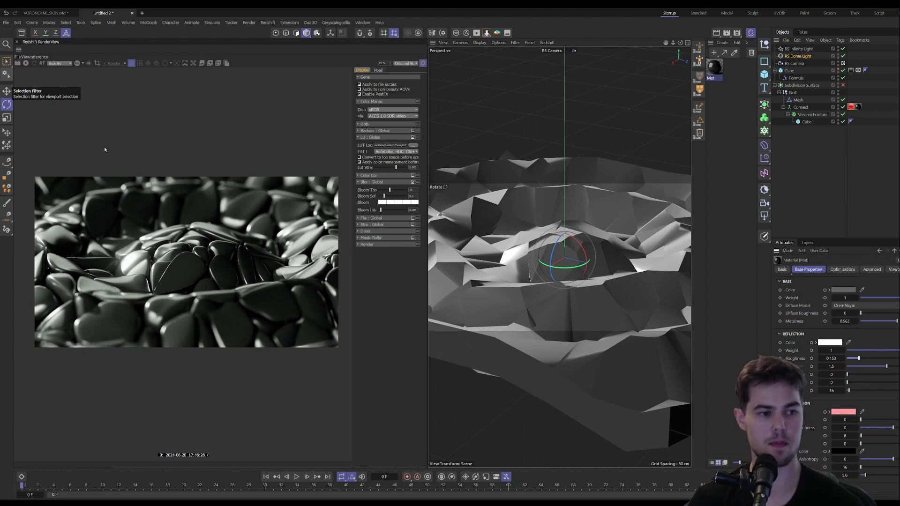
Step: Close the Redshift render view and re-enable the Subdivision Surface
{"action": "left_click", "coordinate": [17, 42], "text": "ctrl"}
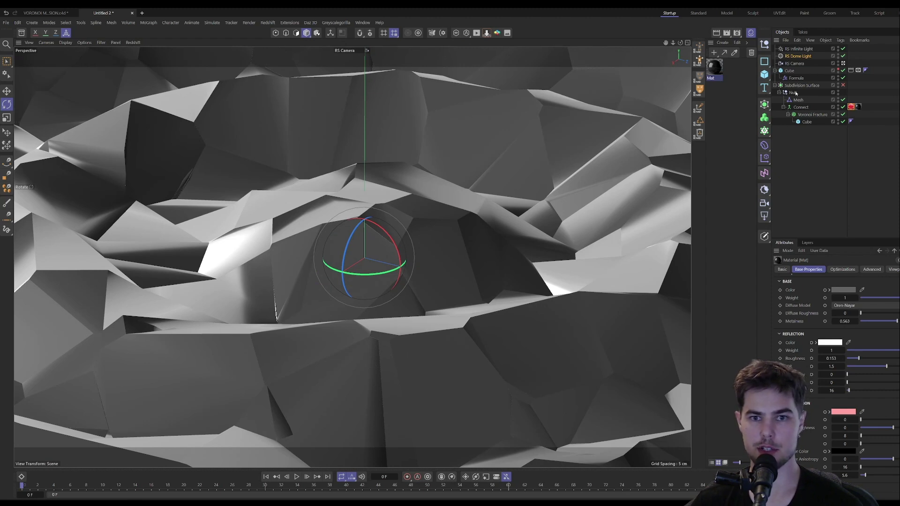
{"action": "left_click", "coordinate": [843, 85]}
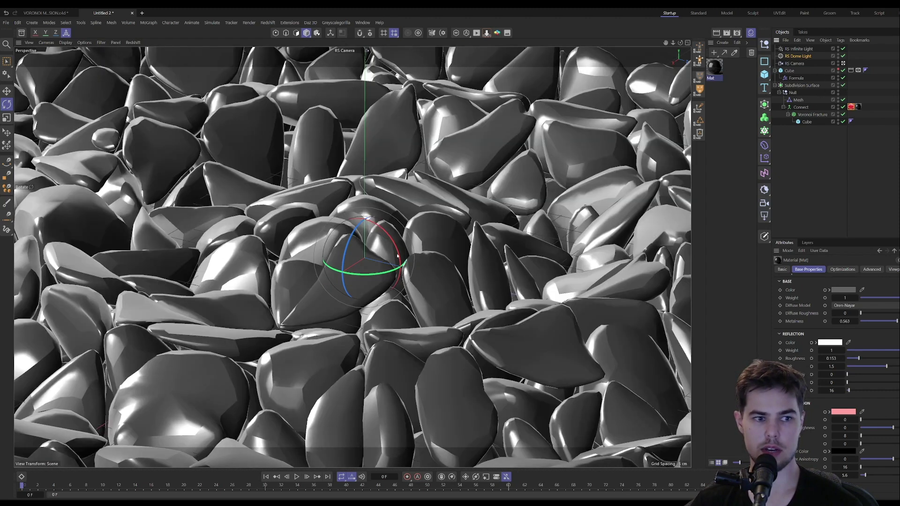
Step: Leave the RS Camera view, frame the whole stone slab and play back its ripple animation
{"action": "left_click", "coordinate": [842, 63]}
{"action": "left_click_drag", "start_coordinate": [445, 229], "coordinate": [446, 258], "text": "alt"}
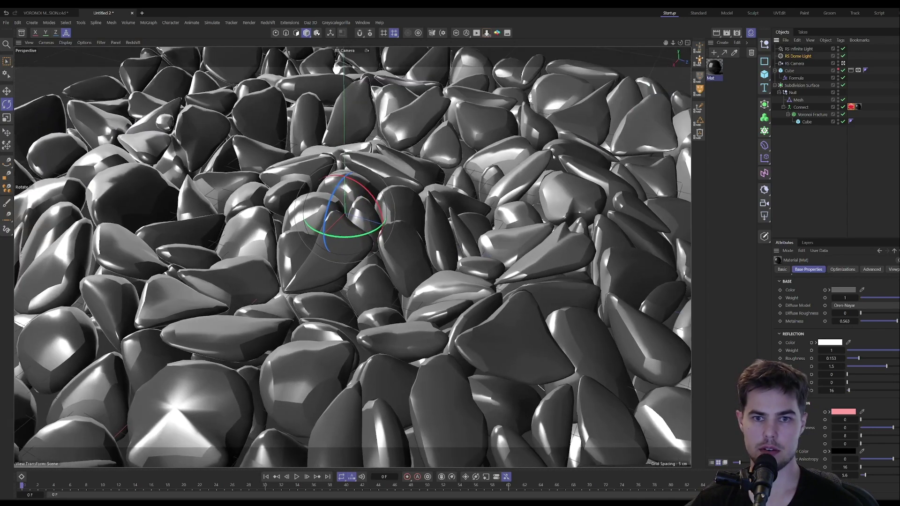
{"action": "scroll", "coordinate": [446, 258], "scroll_direction": "down", "scroll_amount": 5}
{"action": "scroll", "coordinate": [447, 259], "scroll_direction": "up", "scroll_amount": 5}
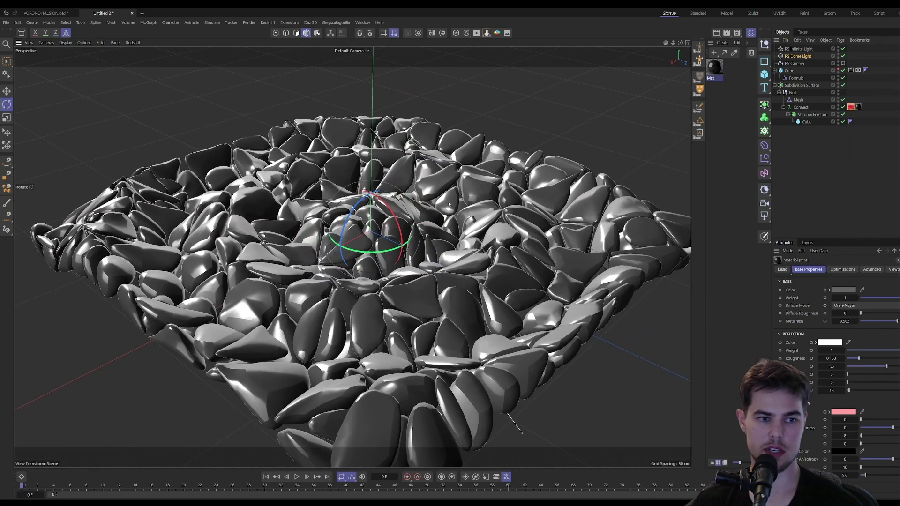
{"action": "left_click", "coordinate": [297, 476]}
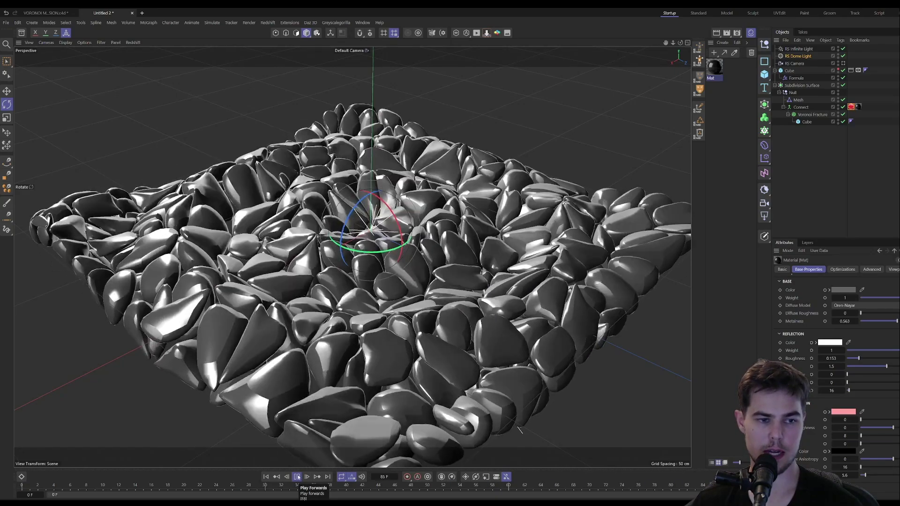
{"action": "left_click", "coordinate": [296, 477]}
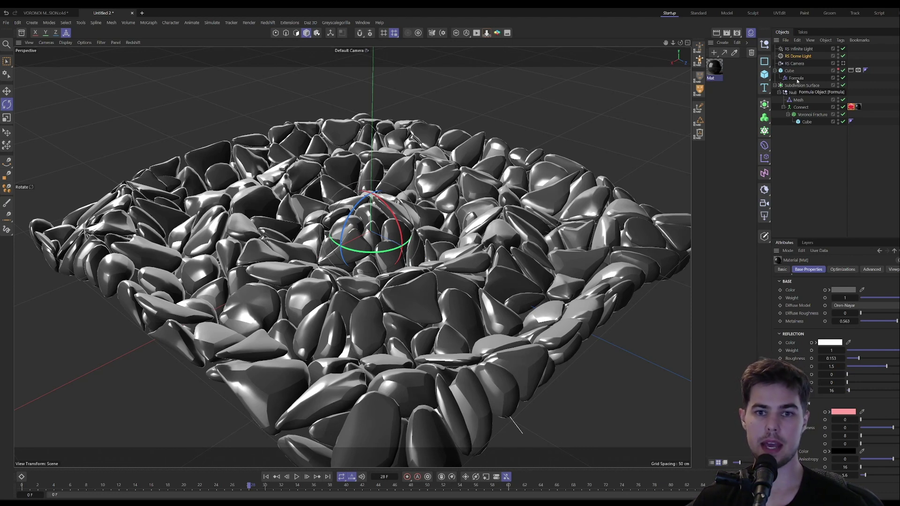
Step: Review the Mesh deformer's object properties and collapse the Connect object's hierarchy
{"action": "left_click", "coordinate": [798, 100]}
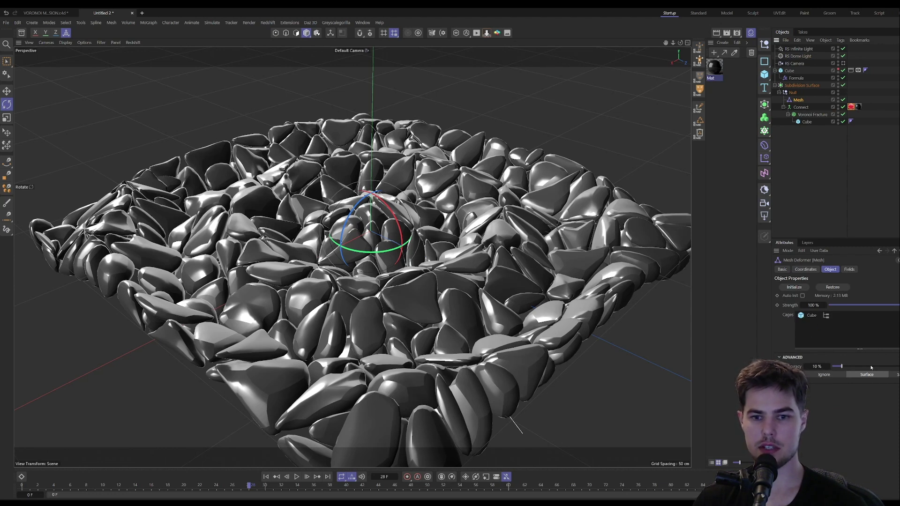
{"action": "left_click", "coordinate": [793, 287]}
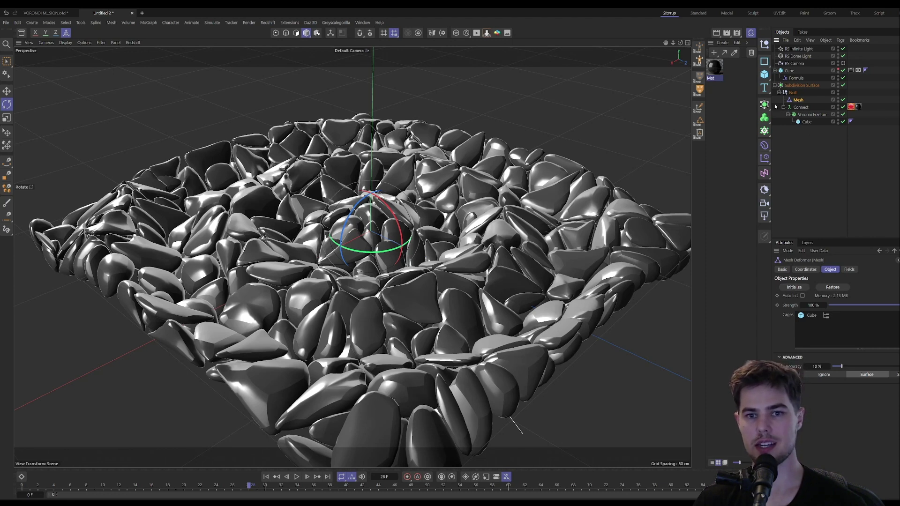
{"action": "left_click", "coordinate": [783, 107]}
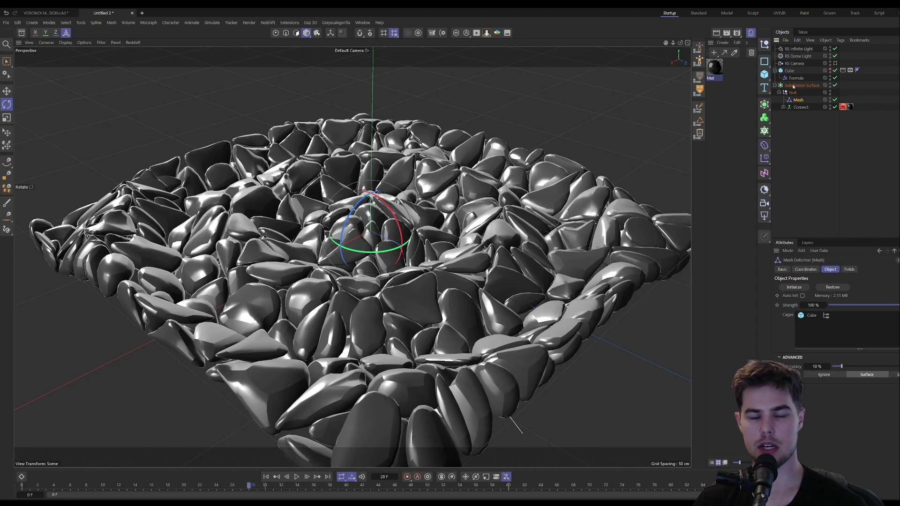